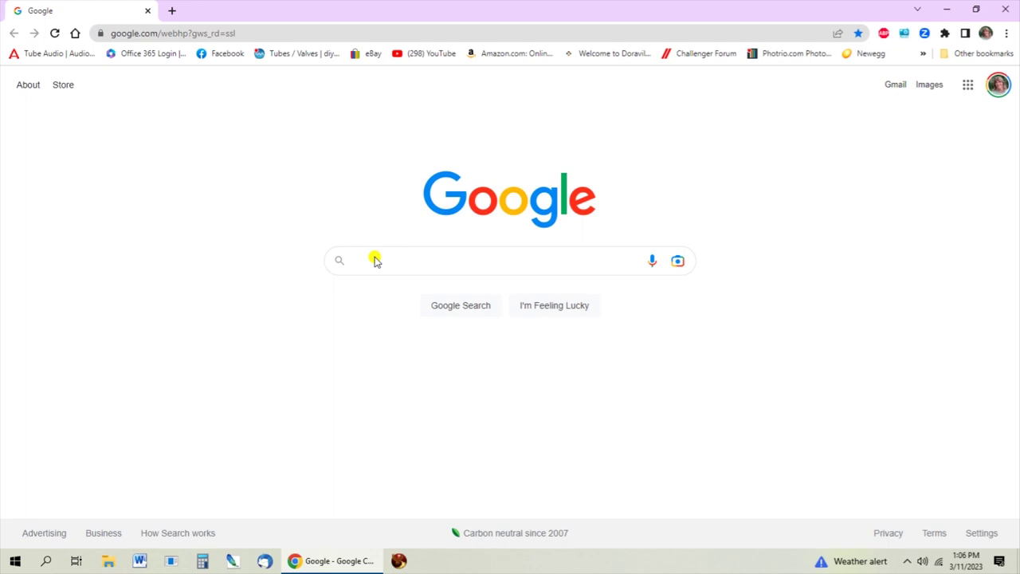
- Search the web for Mouser Electronics and open the distributor's website
{"action": "type", "text": "mouser"}
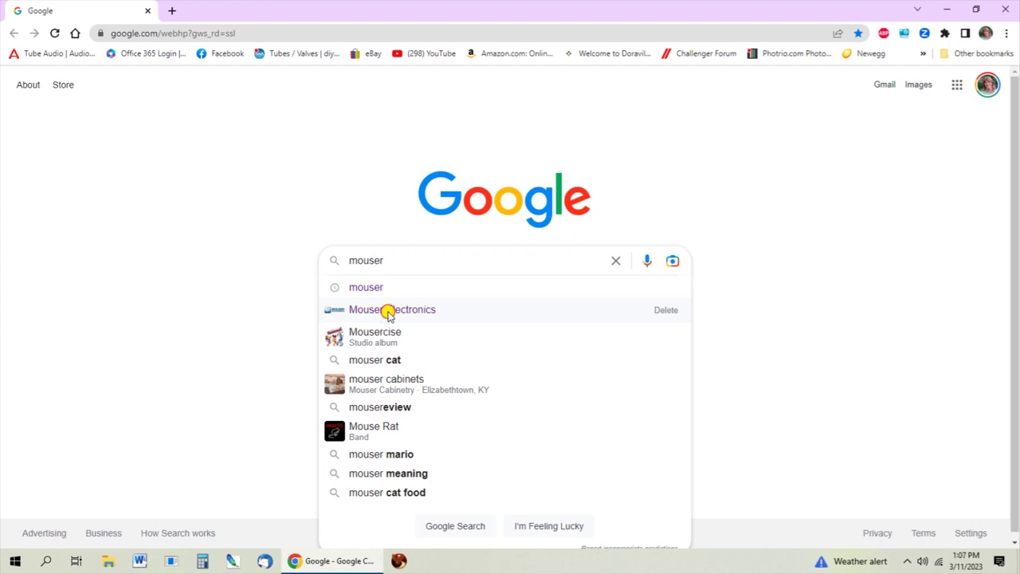
{"action": "left_click", "coordinate": [388, 314]}
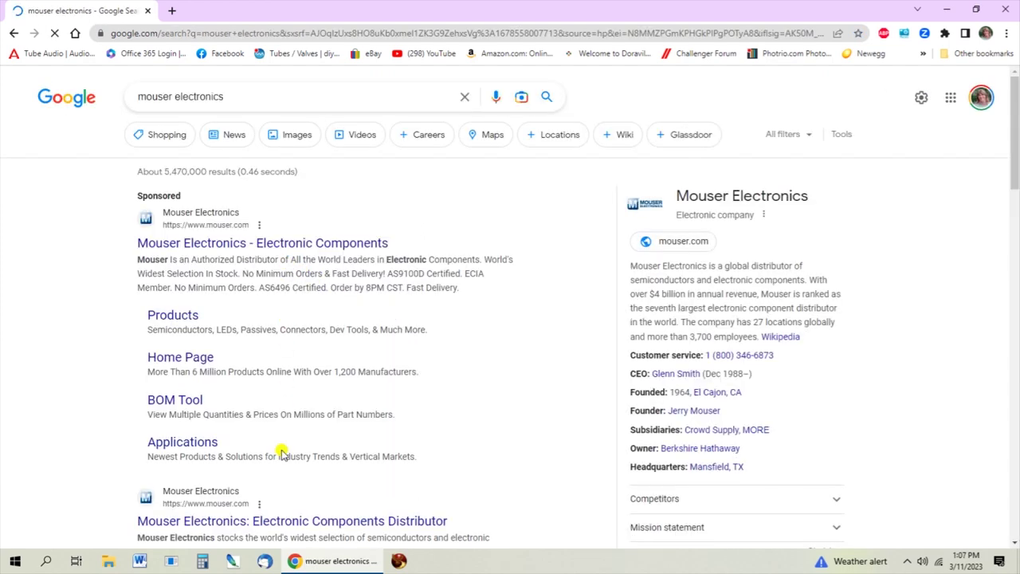
{"action": "left_click", "coordinate": [266, 521]}
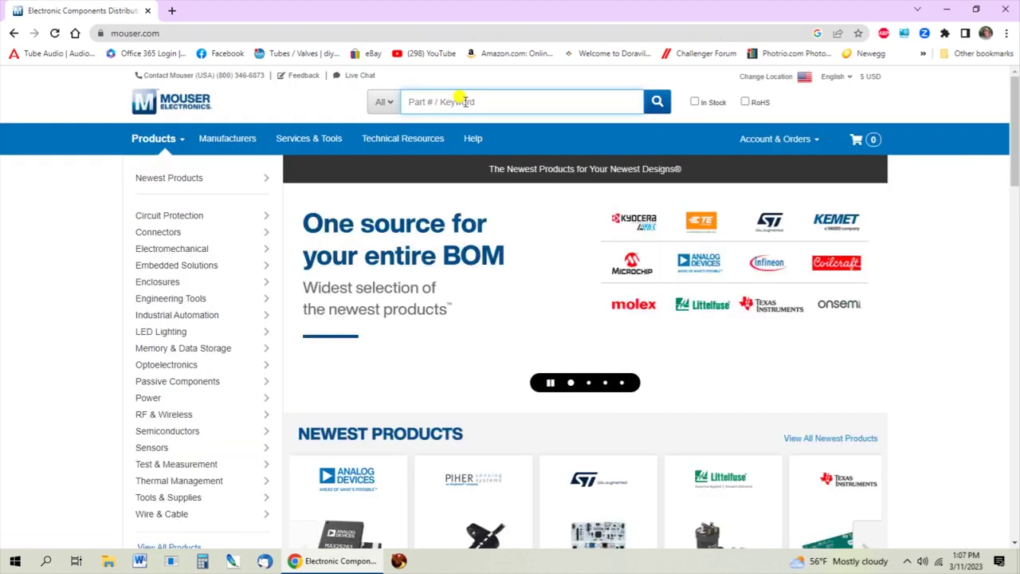
- Search Mouser for part 194G and open the product page of the Hammond Manufacturing 194G choke
{"action": "left_click", "coordinate": [414, 101]}
{"action": "type", "text": "194g"}
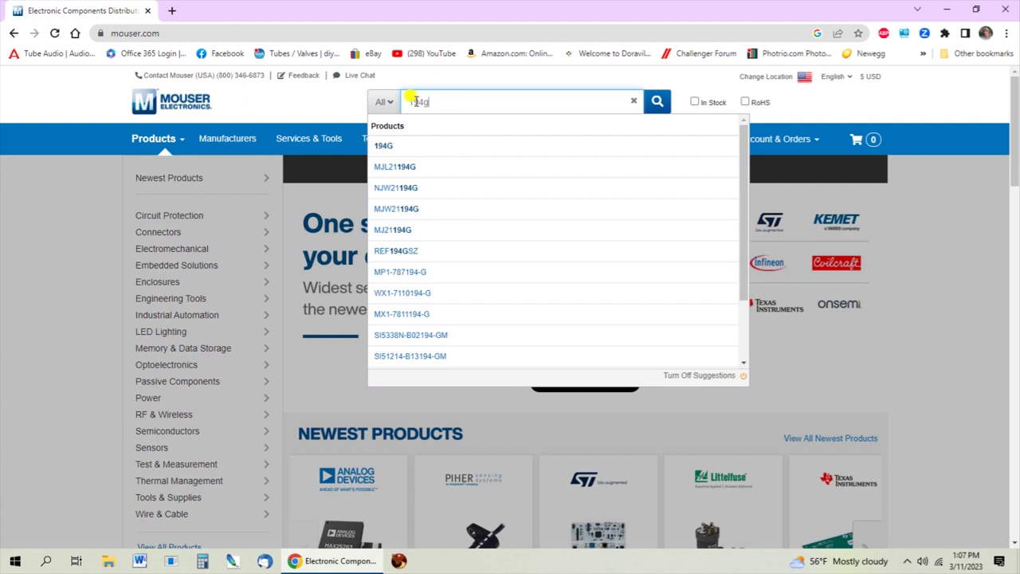
{"action": "left_click", "coordinate": [381, 146]}
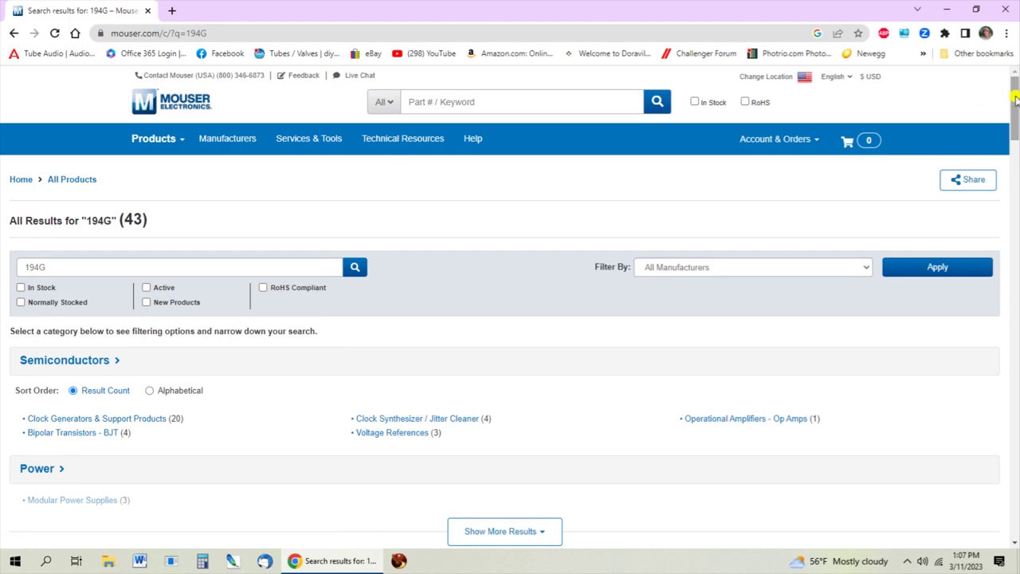
{"action": "left_click_drag", "start_coordinate": [1016, 95], "coordinate": [1016, 155]}
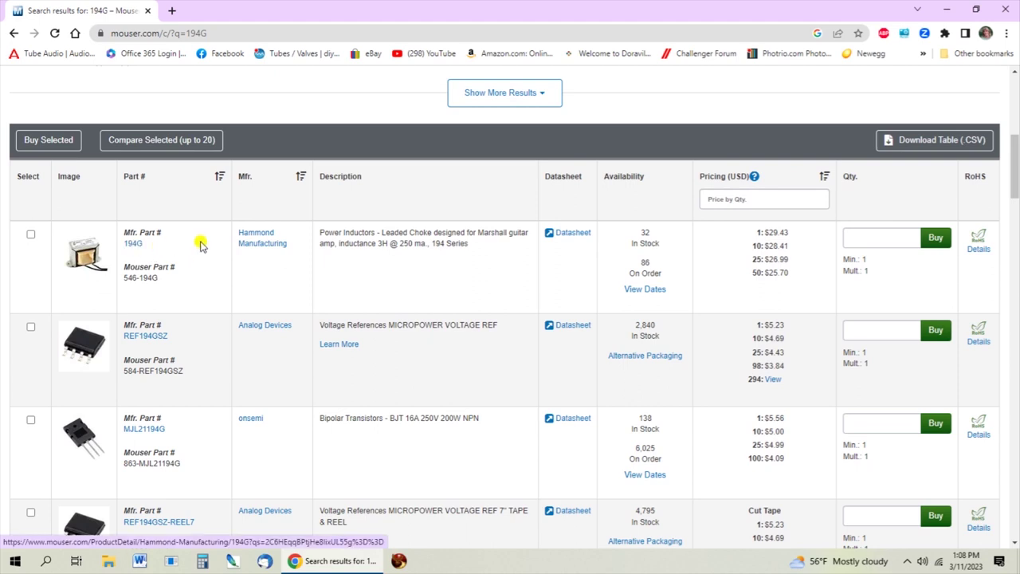
{"action": "left_click", "coordinate": [131, 245]}
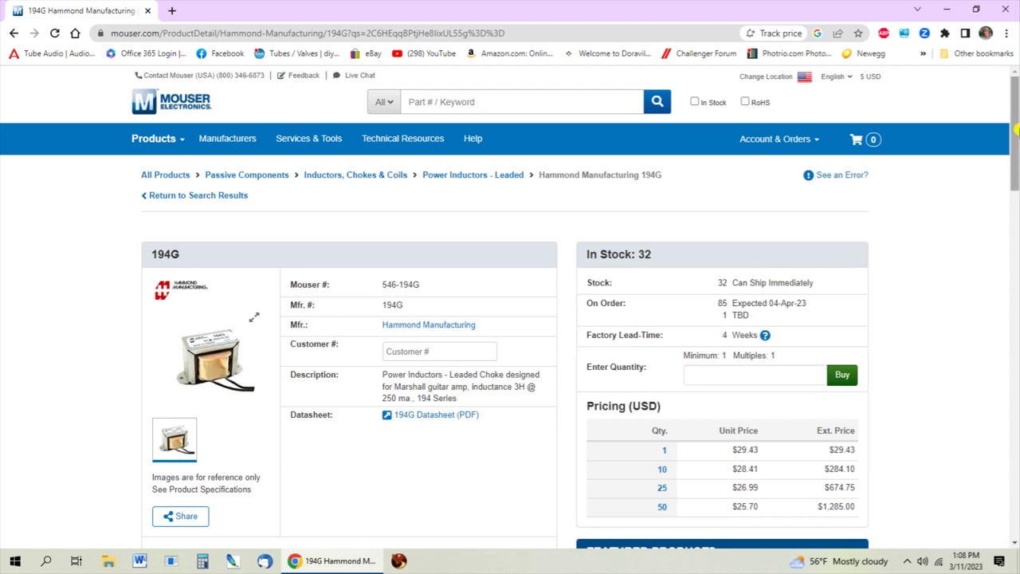
- Review the 194G choke's specifications, add one unit to the cart and continue shopping
{"action": "left_click_drag", "start_coordinate": [1015, 111], "coordinate": [1015, 147]}
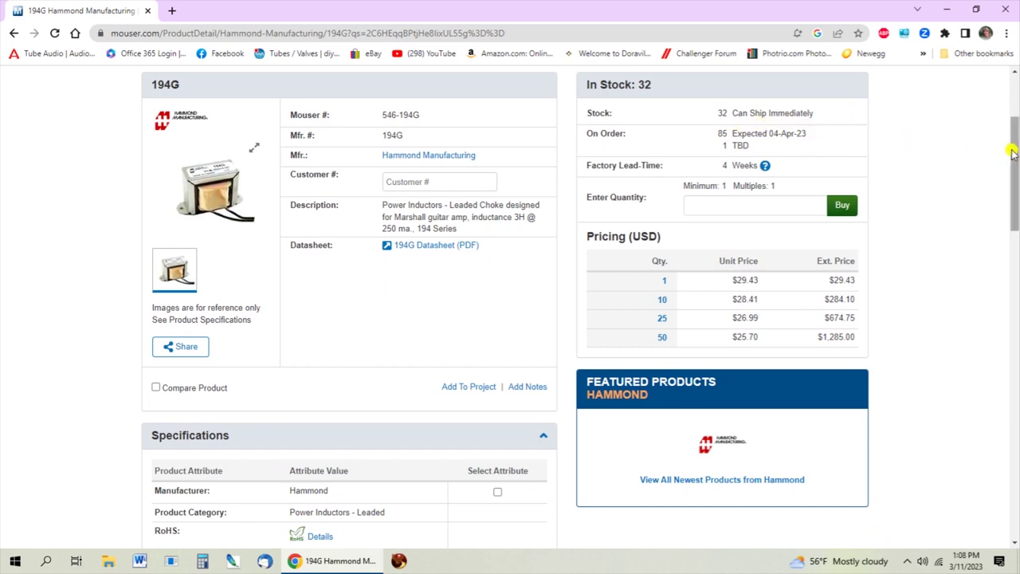
{"action": "left_click_drag", "start_coordinate": [1015, 151], "coordinate": [1014, 227]}
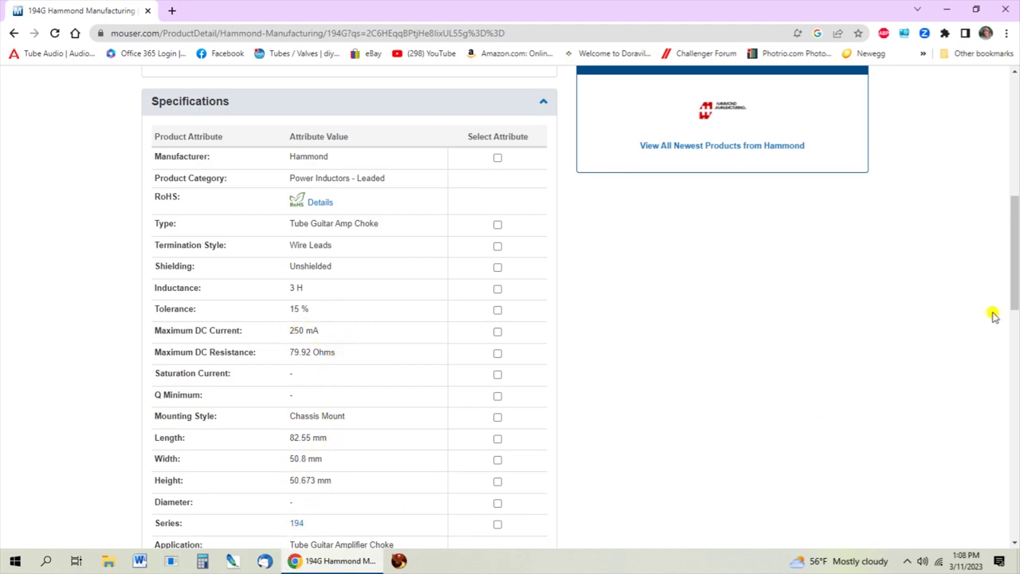
{"action": "left_click_drag", "start_coordinate": [1010, 287], "coordinate": [1010, 168]}
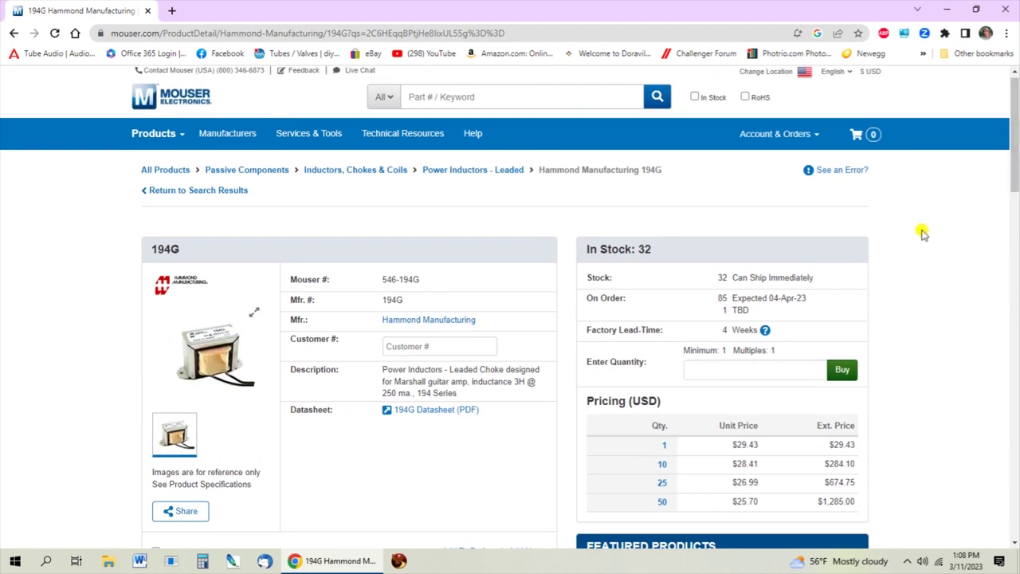
{"action": "left_click", "coordinate": [731, 369]}
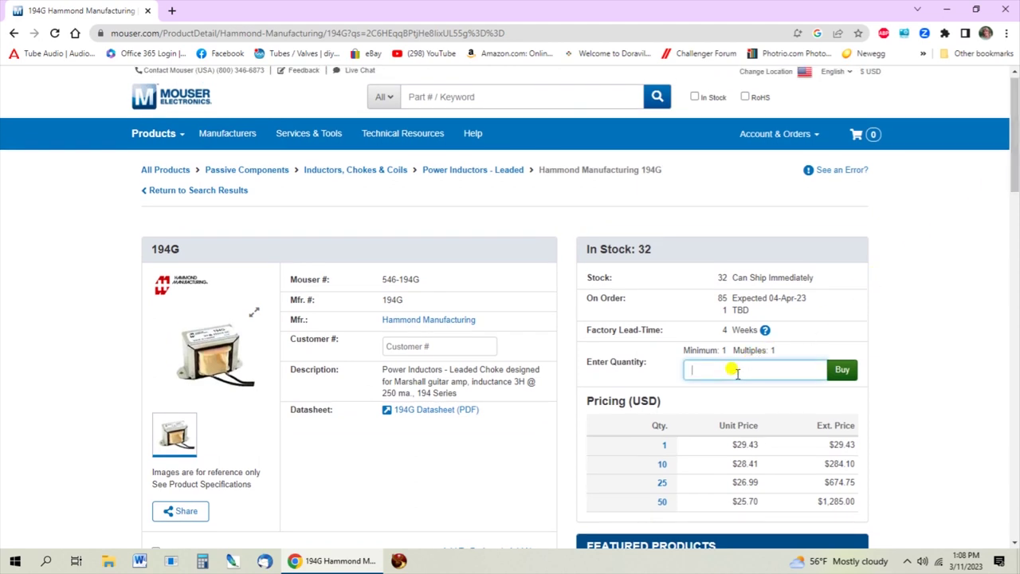
{"action": "left_click", "coordinate": [841, 368]}
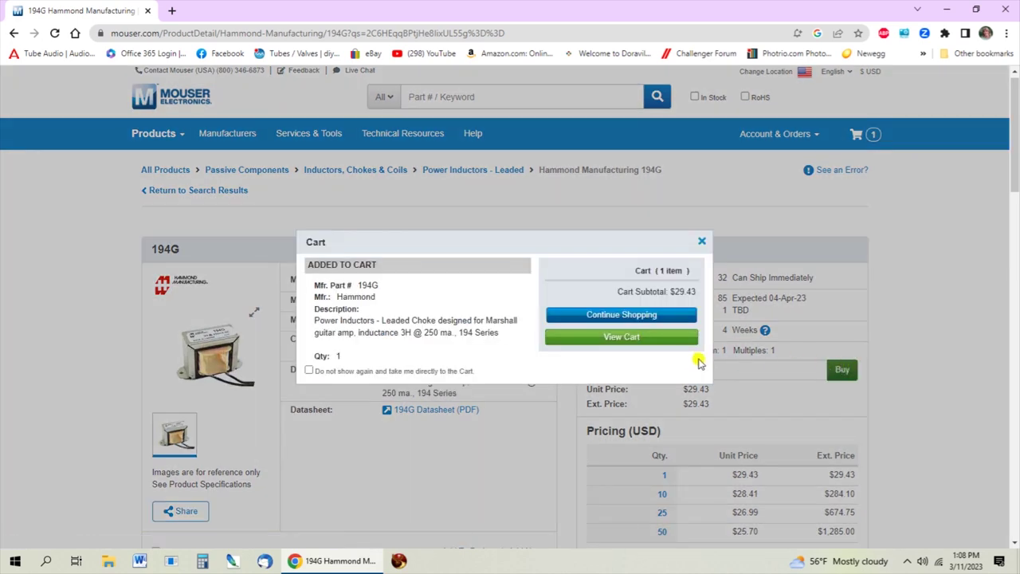
{"action": "left_click", "coordinate": [626, 313]}
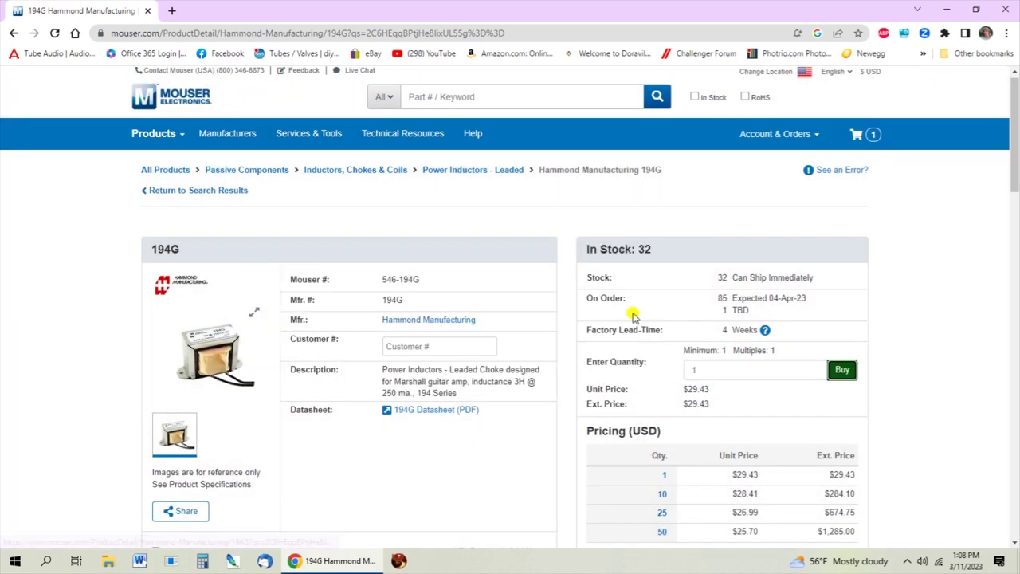
- Return to the Mouser home page and browse through Passive Components, Resistors and Film Resistors to Metal Film Resistors - Through Hole
{"action": "left_click", "coordinate": [183, 106]}
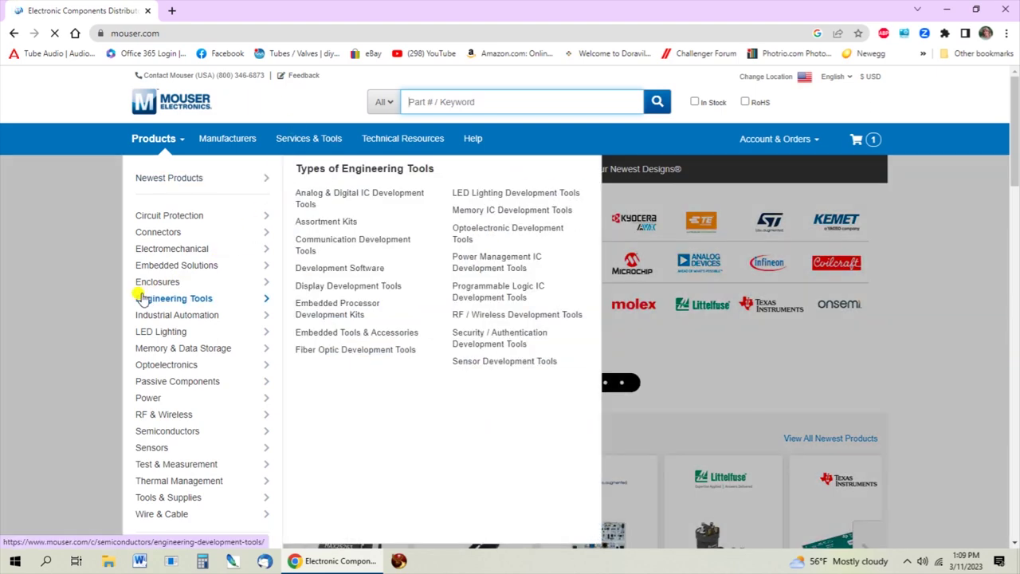
{"action": "mouse_move", "coordinate": [151, 352]}
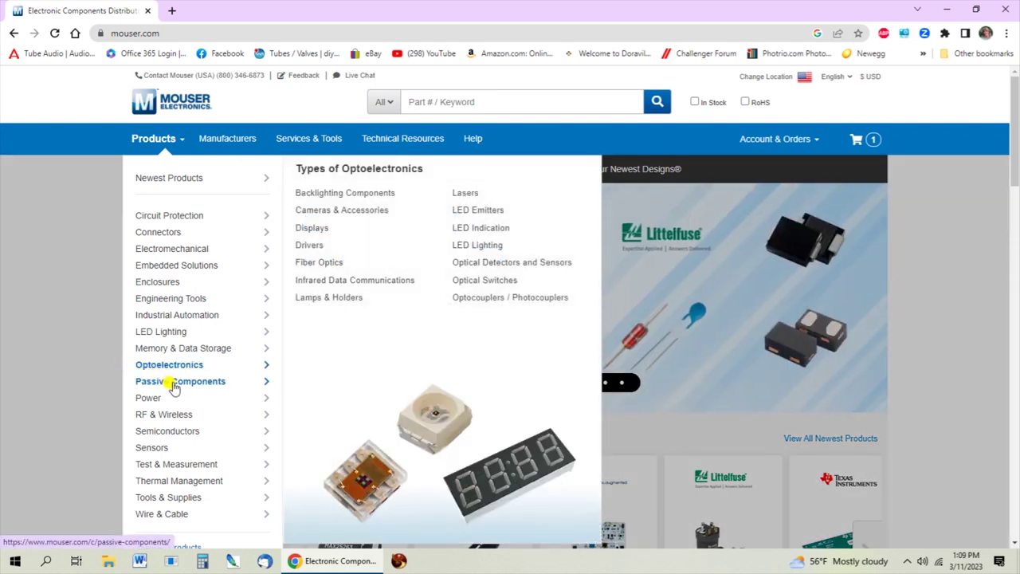
{"action": "mouse_move", "coordinate": [173, 386]}
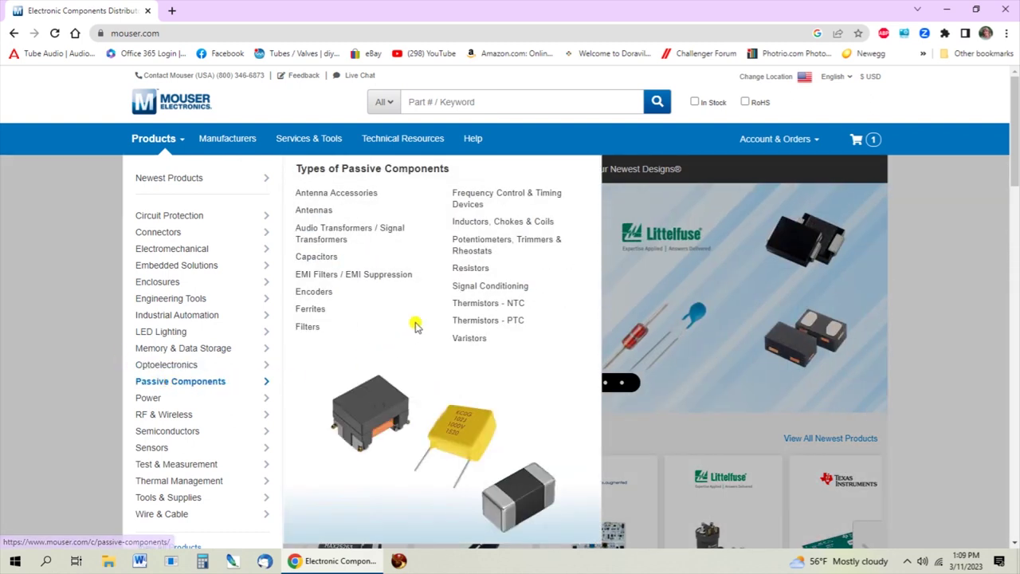
{"action": "left_click", "coordinate": [481, 271]}
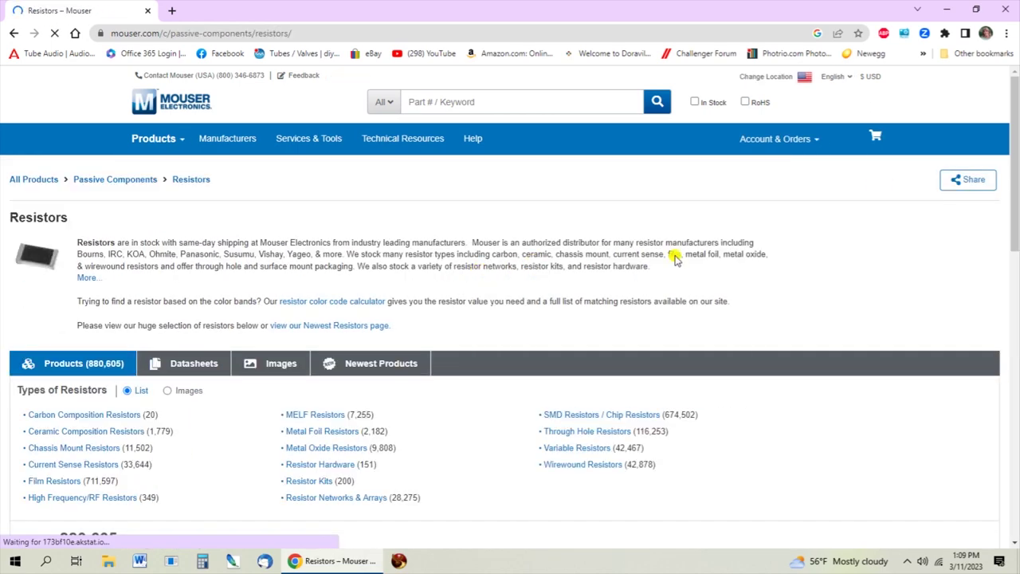
{"action": "left_click_drag", "start_coordinate": [1014, 170], "coordinate": [1016, 199]}
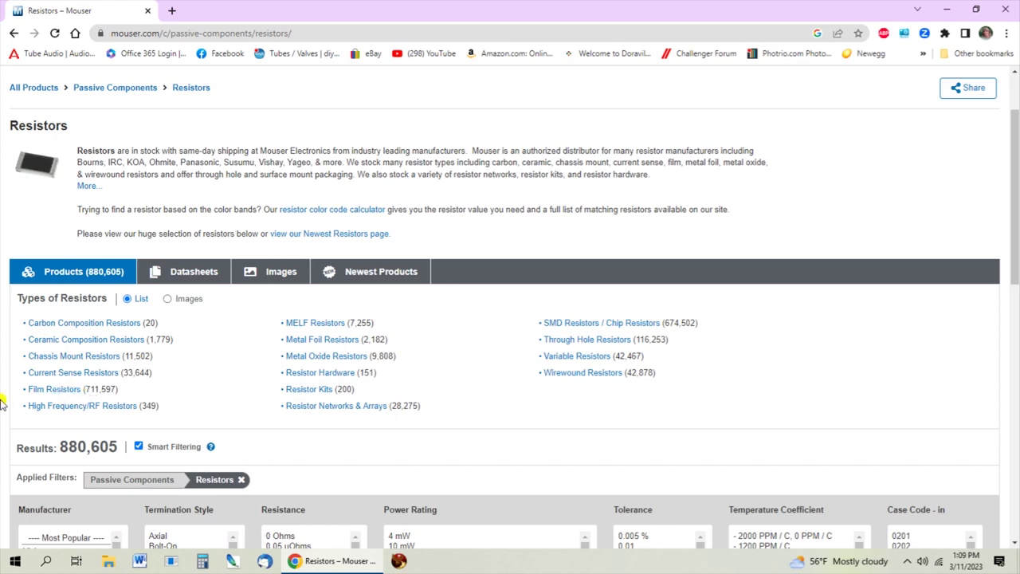
{"action": "left_click", "coordinate": [48, 391]}
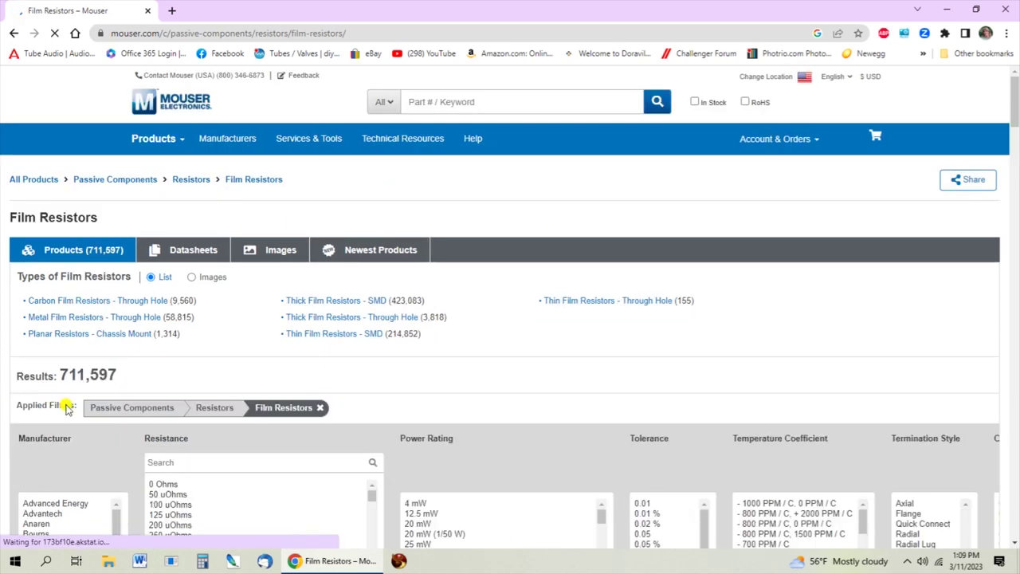
{"action": "left_click", "coordinate": [64, 320]}
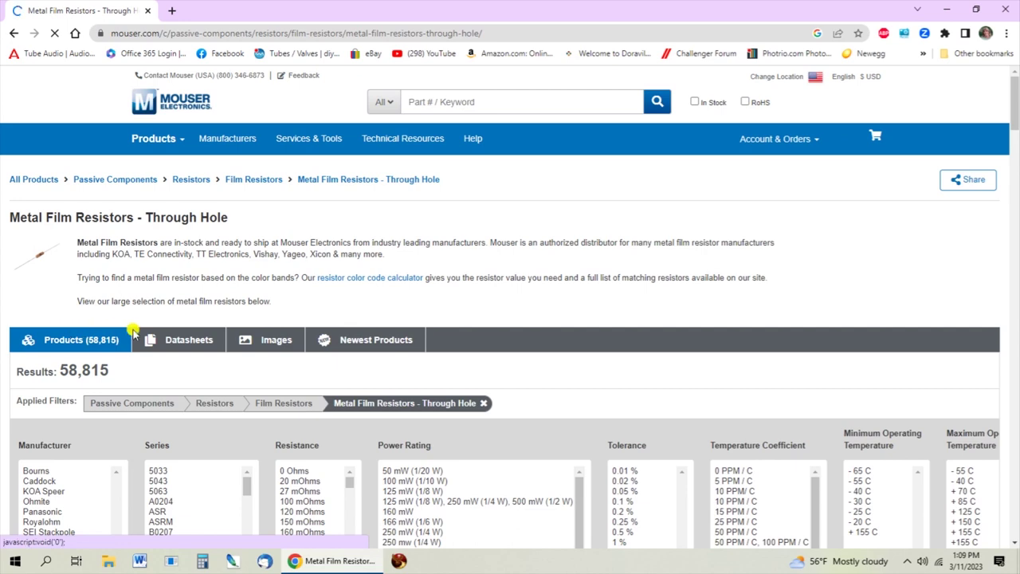
- Filter the through-hole metal film resistors by the manufacturer Vishay
{"action": "left_click", "coordinate": [1014, 95]}
{"action": "left_click_drag", "start_coordinate": [1013, 95], "coordinate": [1015, 121]}
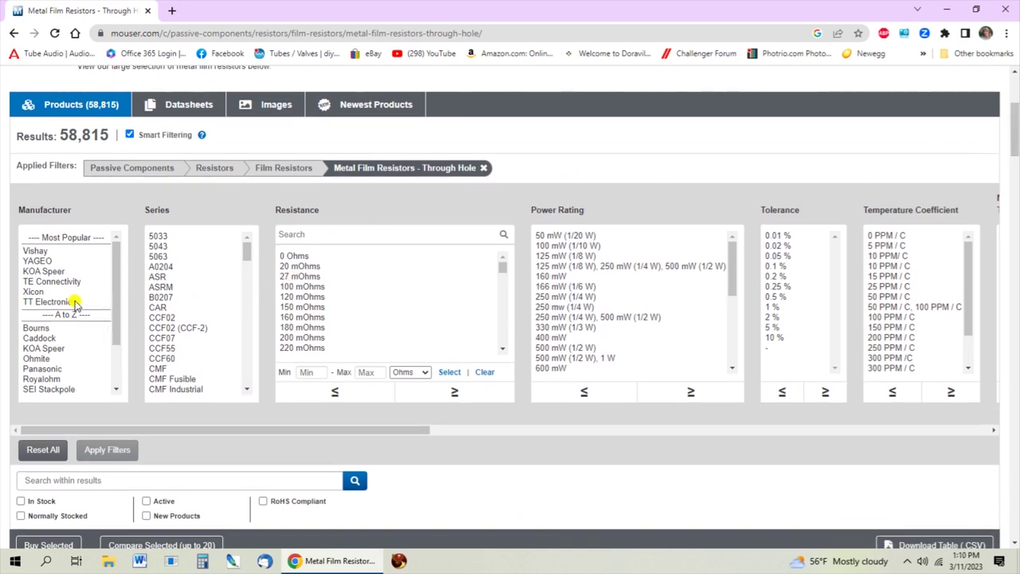
{"action": "left_click", "coordinate": [35, 252]}
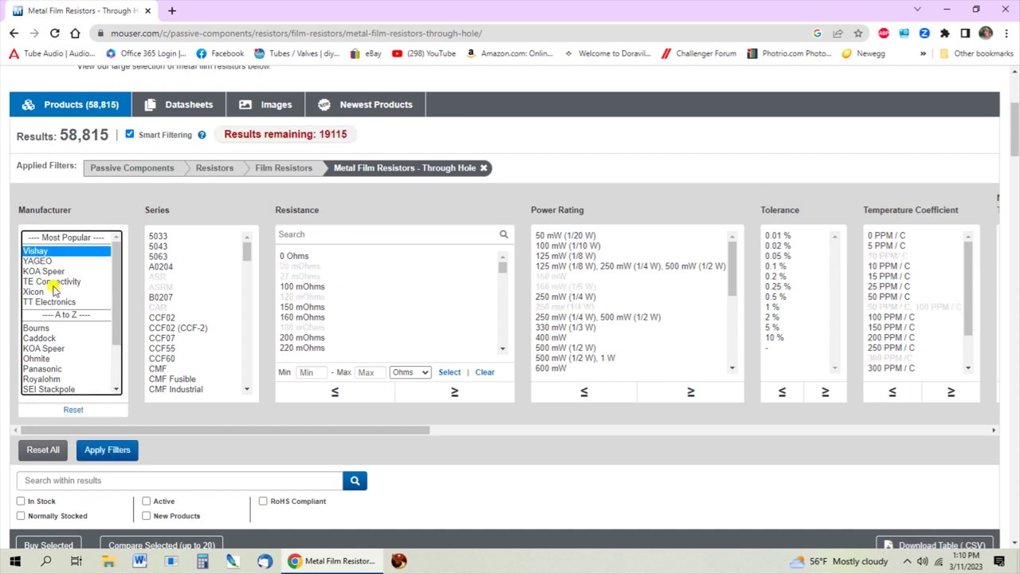
{"action": "left_click", "coordinate": [115, 450]}
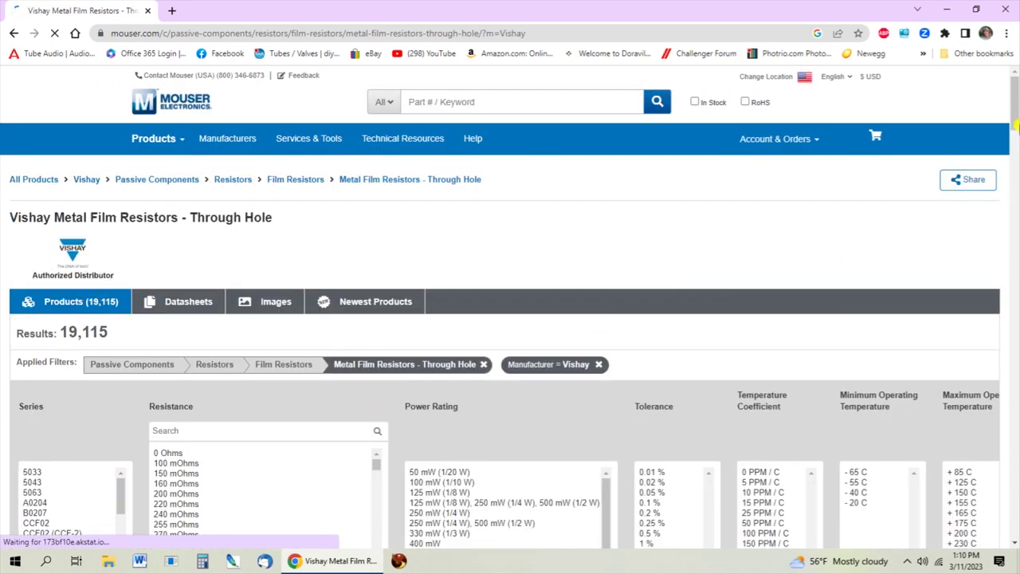
- Narrow the Vishay resistors to a power rating of 2 W
{"action": "left_click_drag", "start_coordinate": [1015, 96], "coordinate": [1016, 117]}
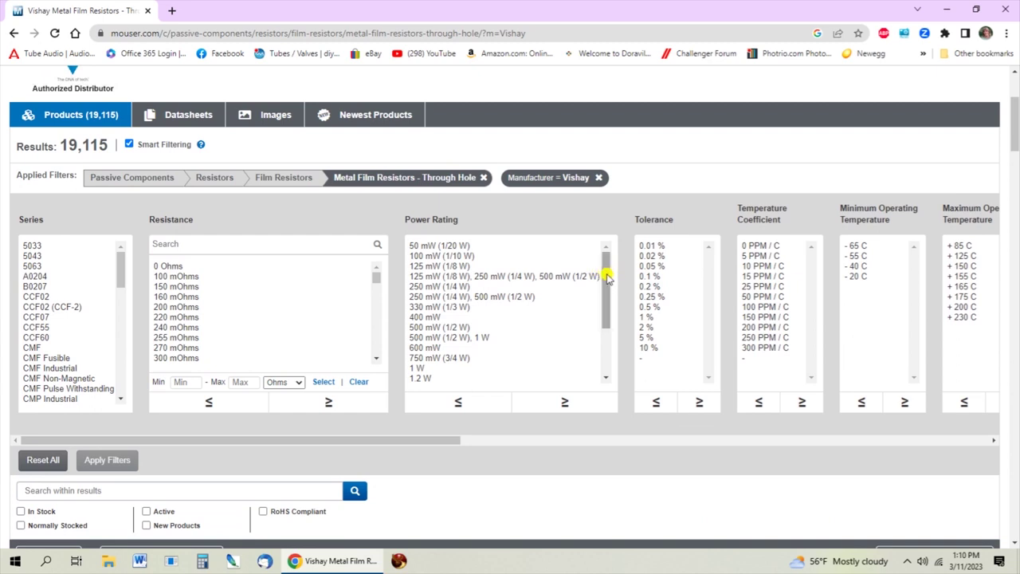
{"action": "left_click_drag", "start_coordinate": [605, 276], "coordinate": [605, 322]}
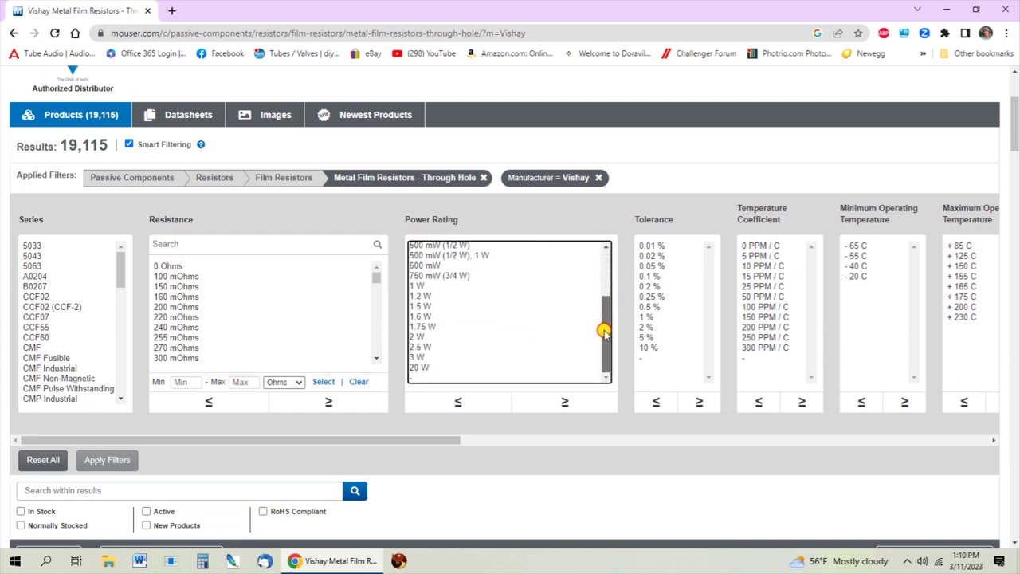
{"action": "left_click", "coordinate": [420, 337]}
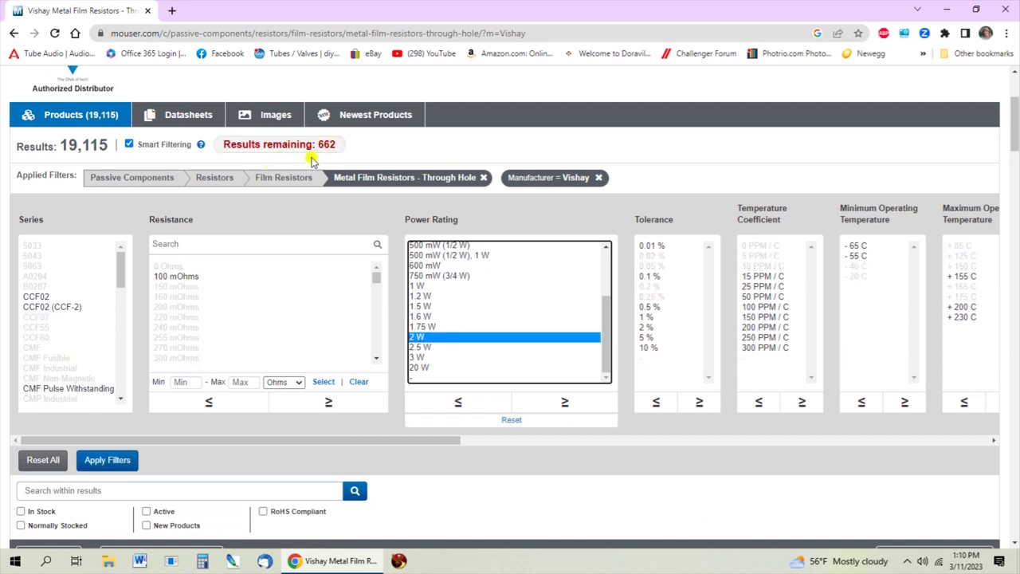
{"action": "left_click", "coordinate": [108, 468]}
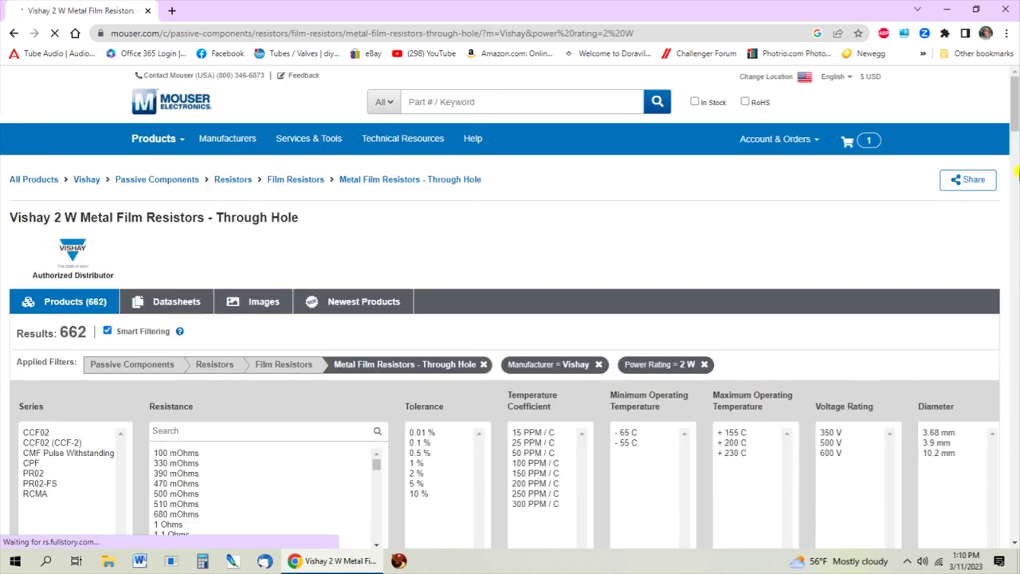
- Restrict the 2 W Vishay resistors to the PR02 series
{"action": "scroll", "coordinate": [967, 178], "scroll_direction": "down", "scroll_amount": 3}
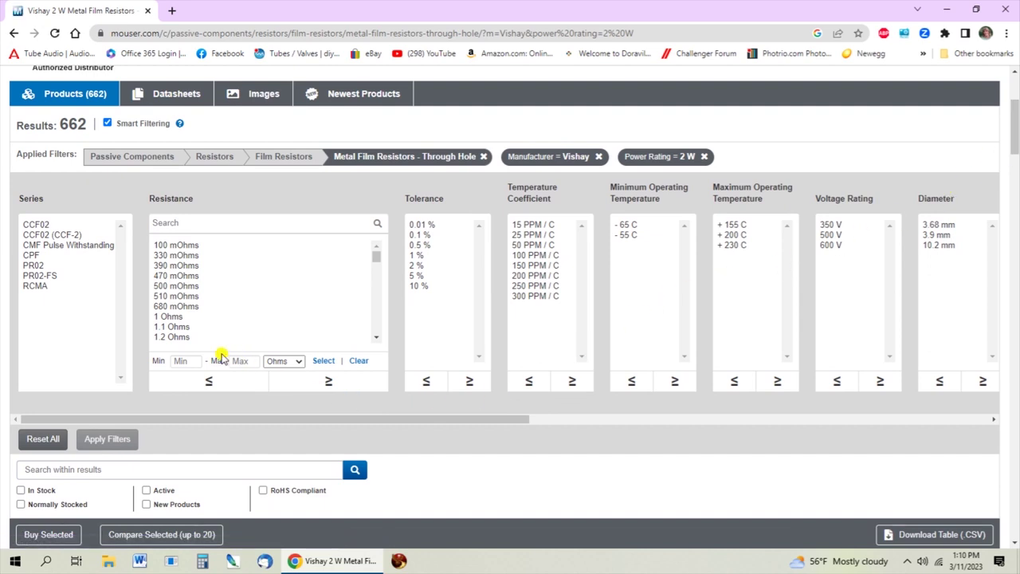
{"action": "left_click", "coordinate": [30, 269]}
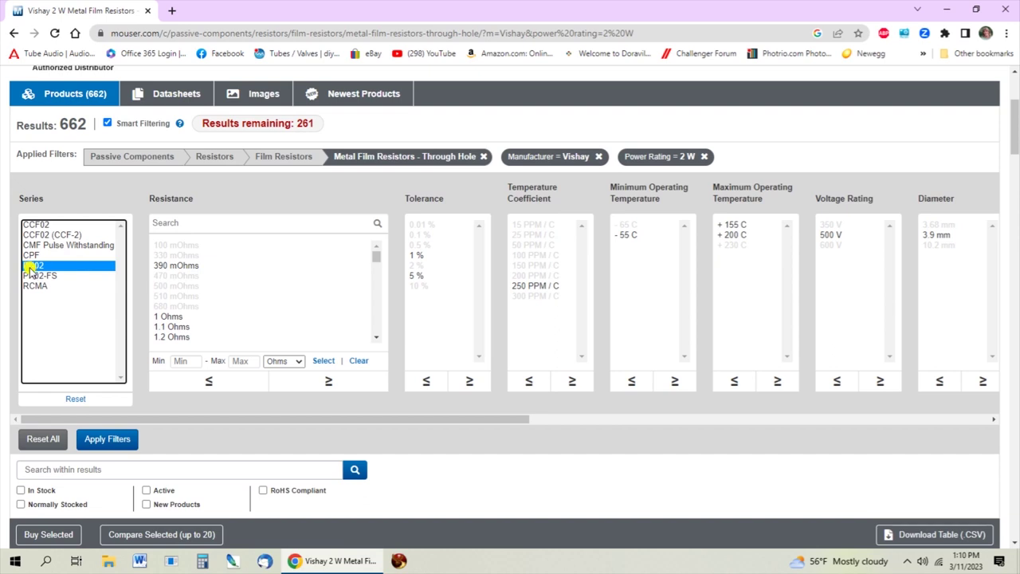
{"action": "left_click", "coordinate": [116, 440]}
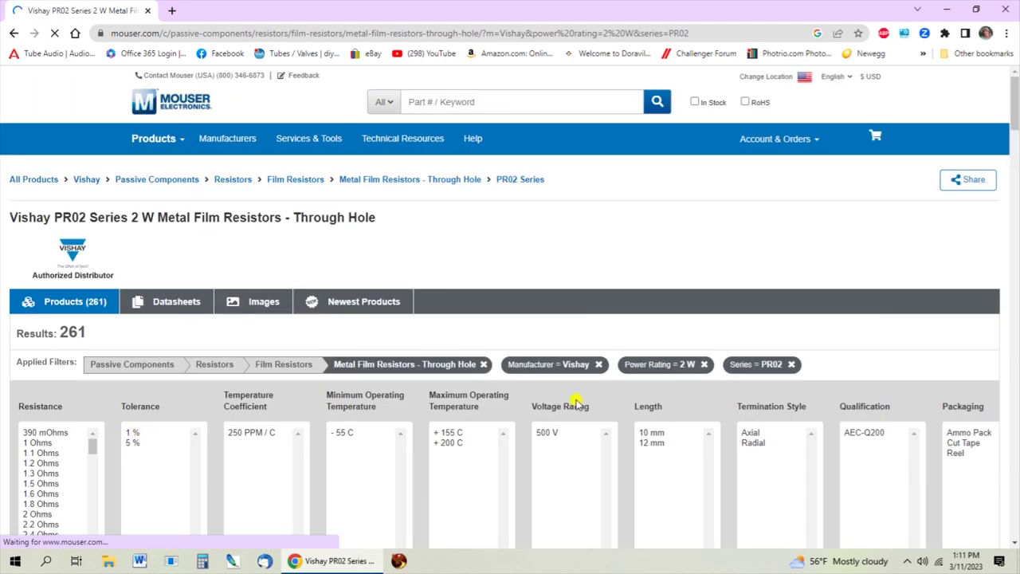
- Filter the PR02 resistors to a resistance of 1 kOhms and bring up the matching parts
{"action": "left_click_drag", "start_coordinate": [1015, 91], "coordinate": [1015, 127]}
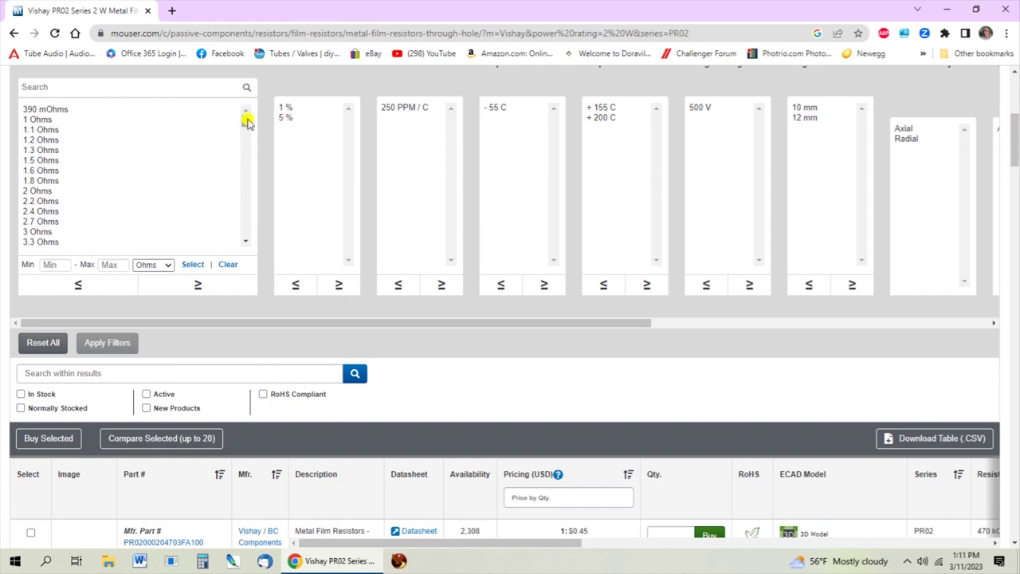
{"action": "left_click_drag", "start_coordinate": [246, 119], "coordinate": [252, 173]}
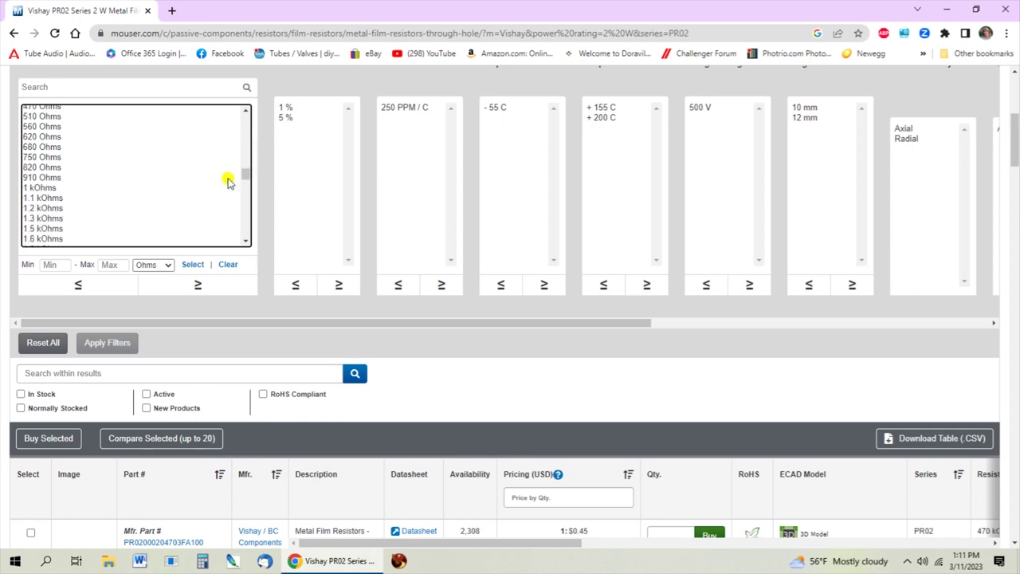
{"action": "left_click", "coordinate": [43, 188]}
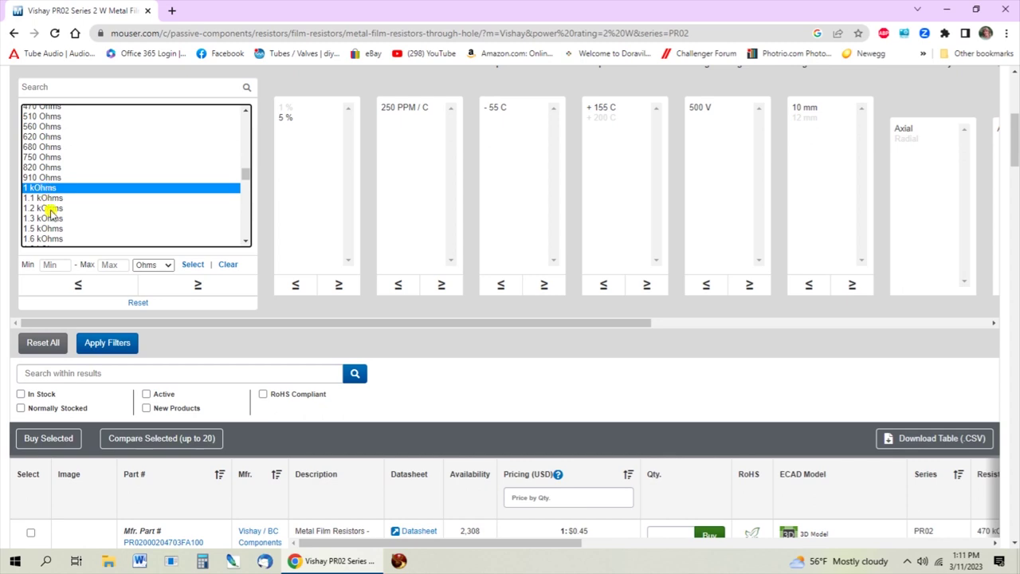
{"action": "left_click", "coordinate": [111, 344]}
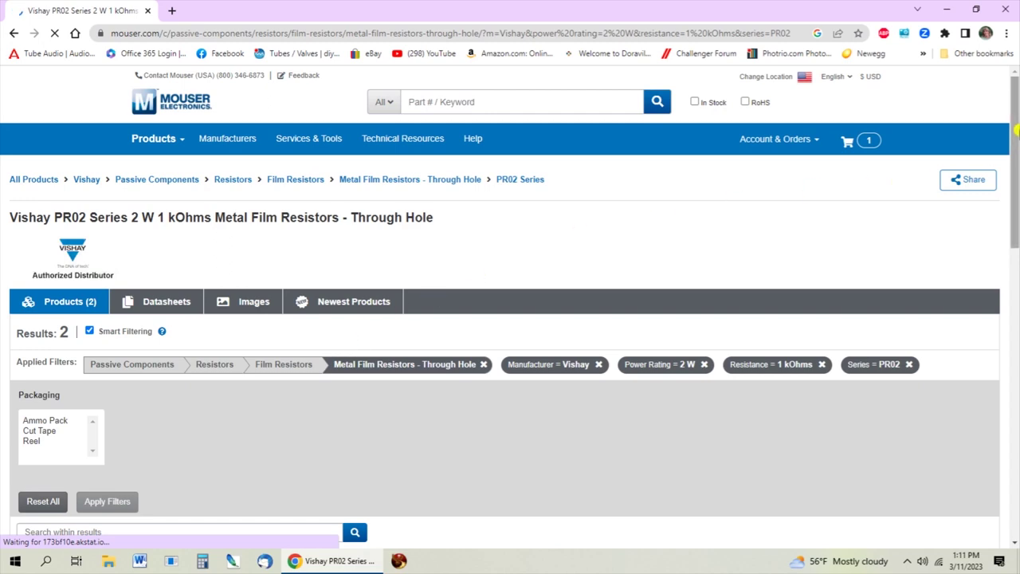
{"action": "left_click_drag", "start_coordinate": [1016, 131], "coordinate": [1016, 272]}
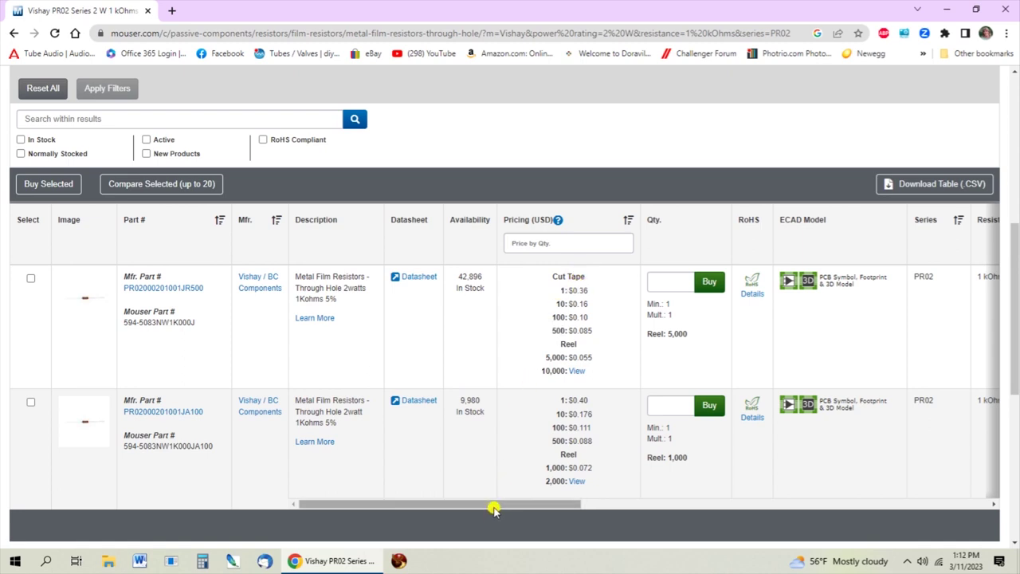
- Examine the specification columns of the two matching PR02 1 kOhm resistors, including voltage rating, dimensions and packaging
{"action": "left_click_drag", "start_coordinate": [494, 509], "coordinate": [818, 569]}
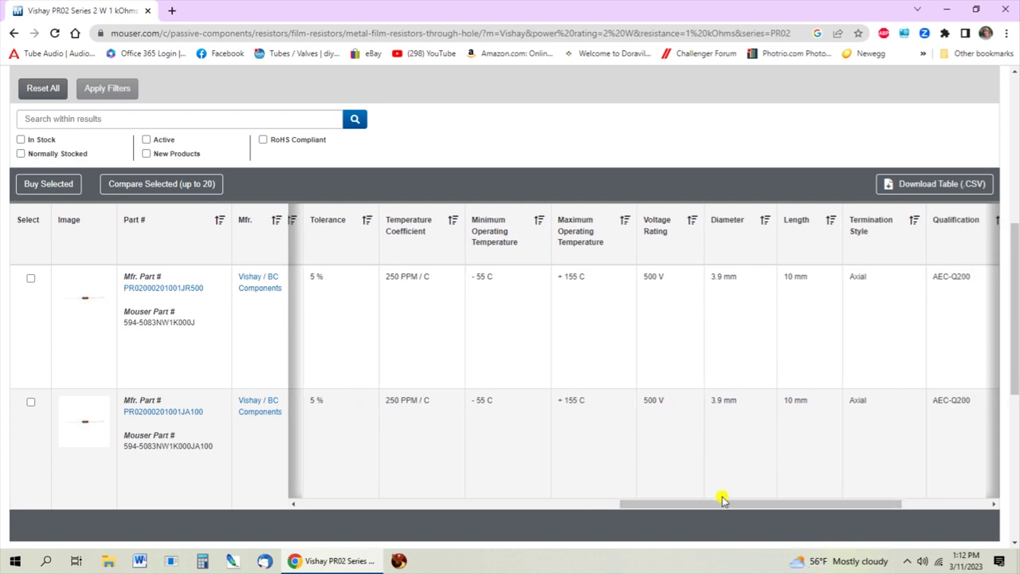
{"action": "left_click_drag", "start_coordinate": [729, 507], "coordinate": [815, 507]}
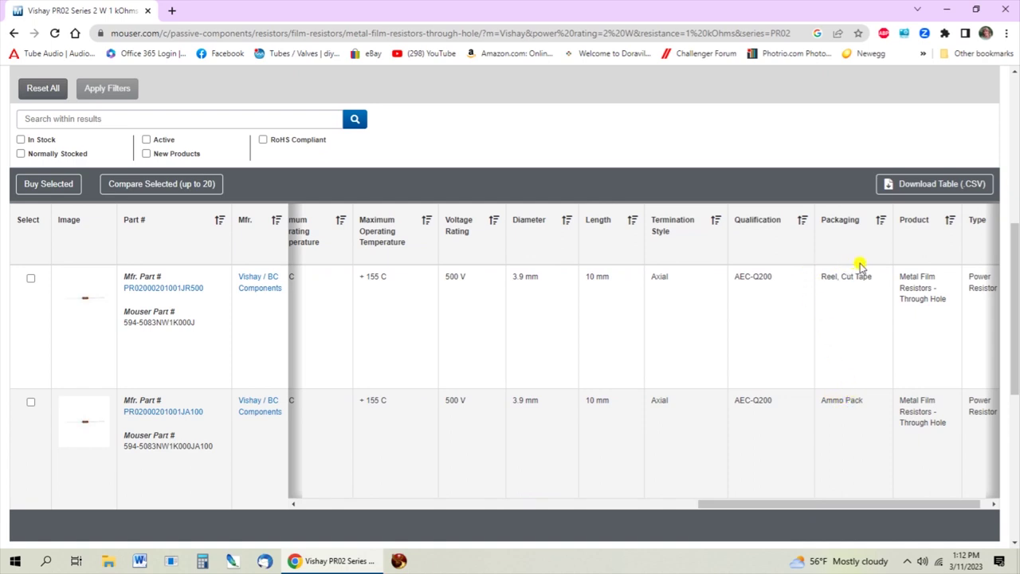
{"action": "left_click", "coordinate": [745, 504]}
{"action": "left_click_drag", "start_coordinate": [745, 504], "coordinate": [269, 514]}
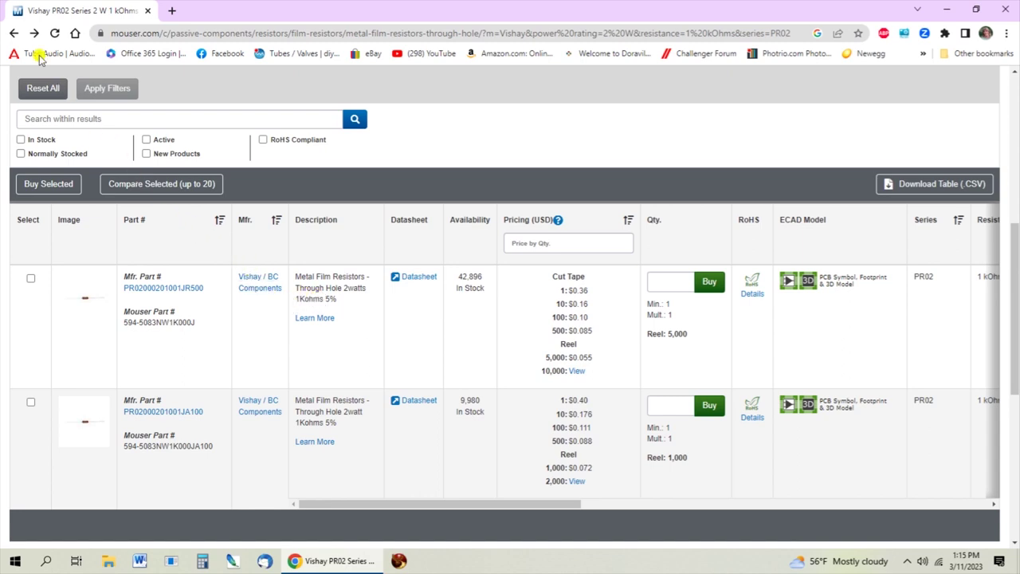
- Return to the results before the resistance filter and remove the PR02 series filter from the Vishay 2 W resistors
{"action": "left_click", "coordinate": [14, 33]}
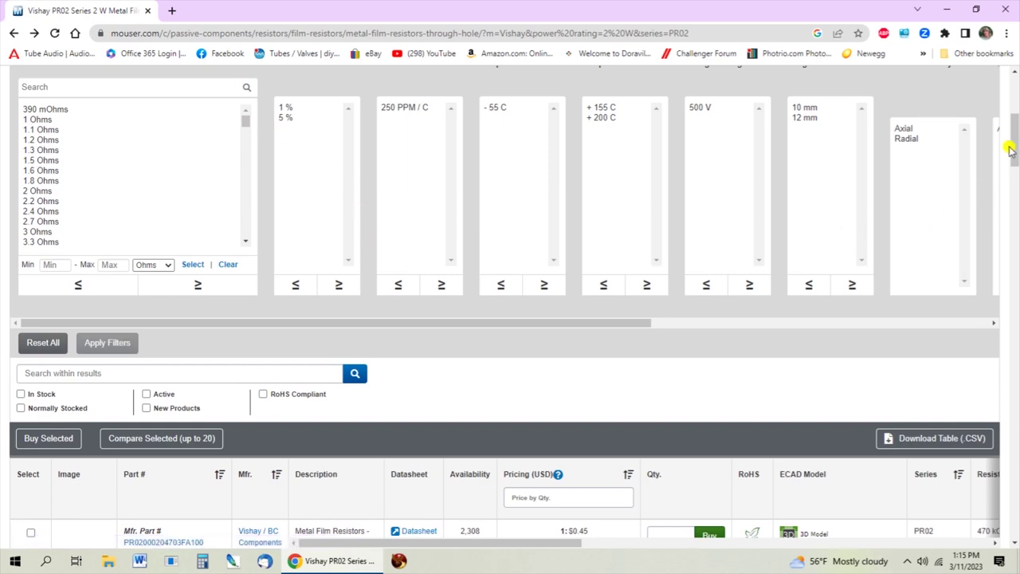
{"action": "left_click_drag", "start_coordinate": [1014, 142], "coordinate": [1015, 104]}
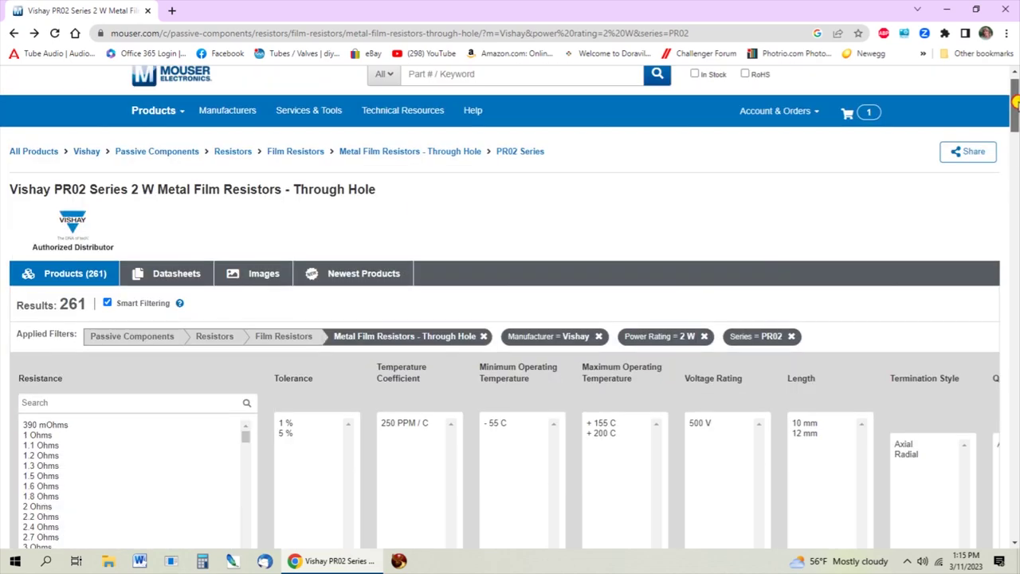
{"action": "left_click", "coordinate": [791, 337]}
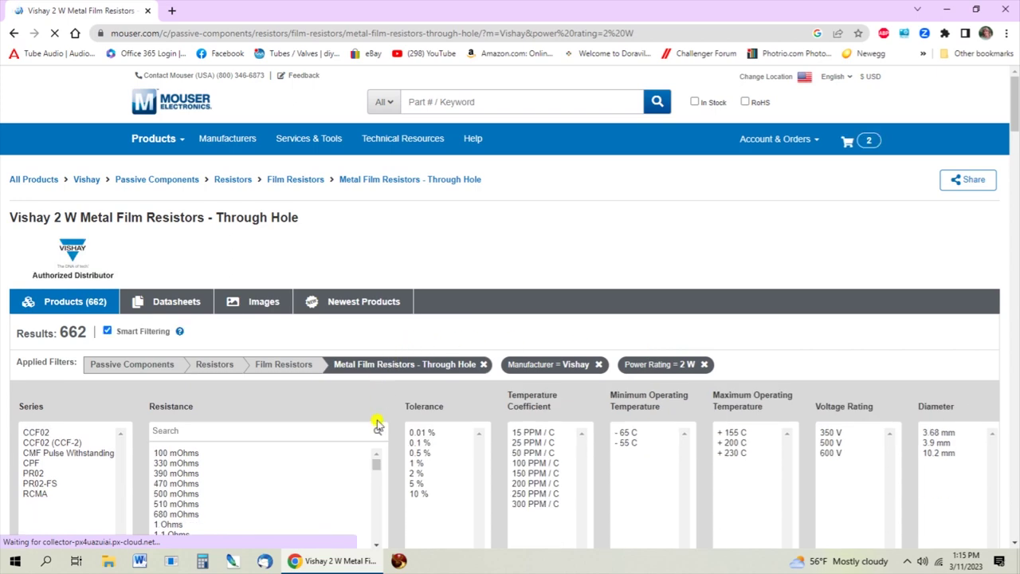
- Filter the Vishay 2 W resistors of all series to a resistance of 1 kOhms
{"action": "left_click_drag", "start_coordinate": [1014, 93], "coordinate": [1014, 135]}
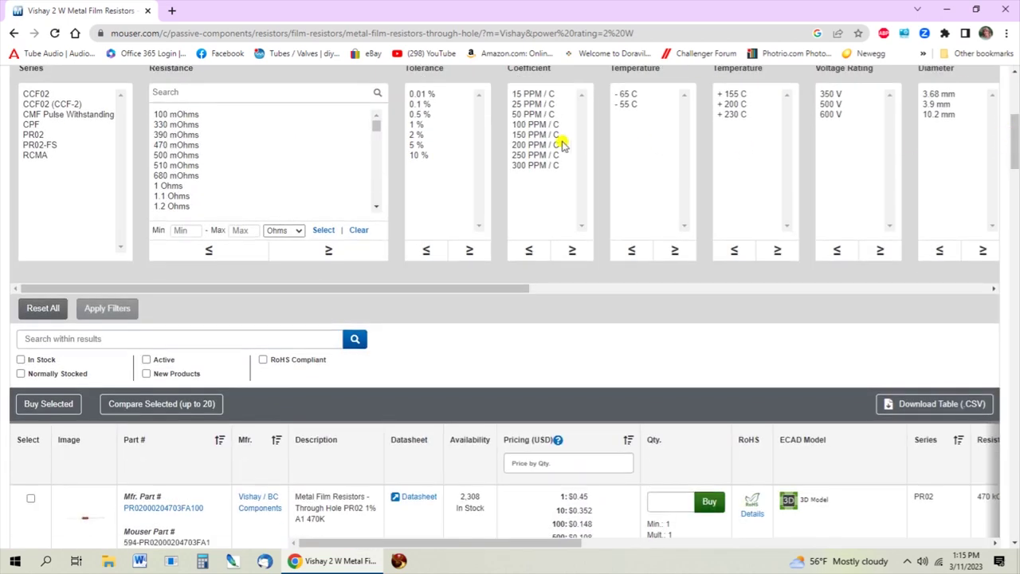
{"action": "left_click_drag", "start_coordinate": [374, 128], "coordinate": [386, 165]}
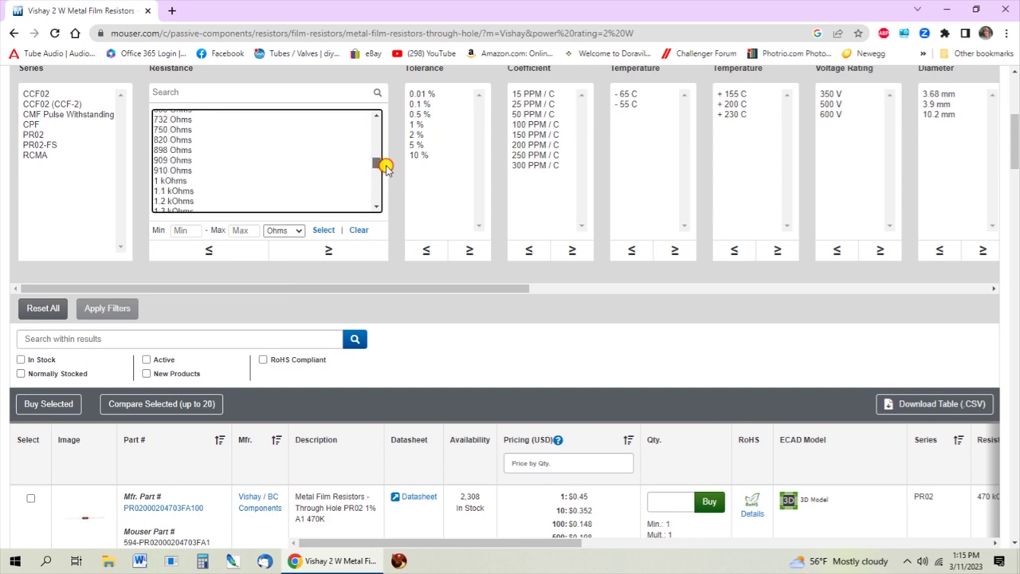
{"action": "left_click", "coordinate": [183, 181]}
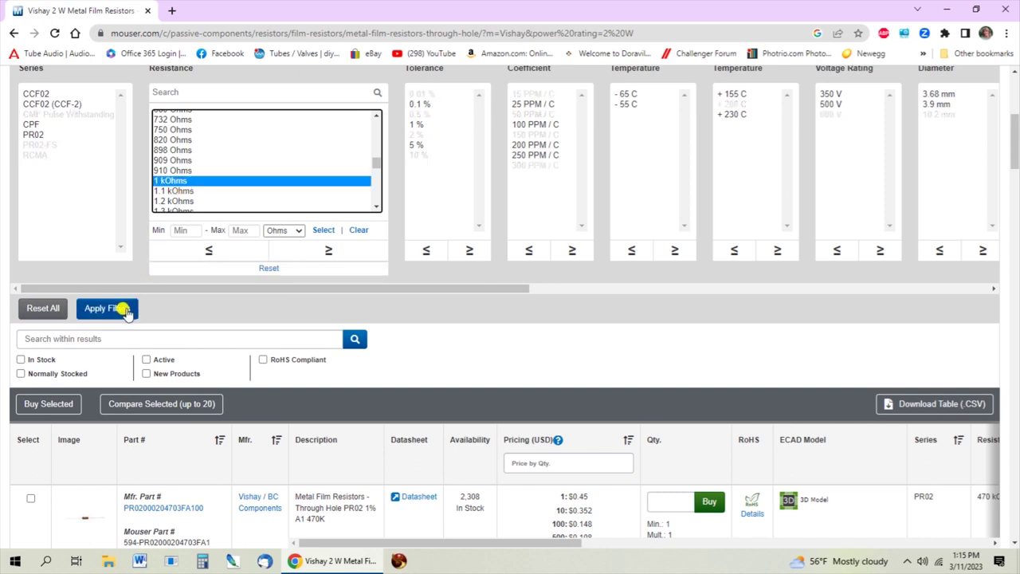
{"action": "left_click", "coordinate": [125, 309]}
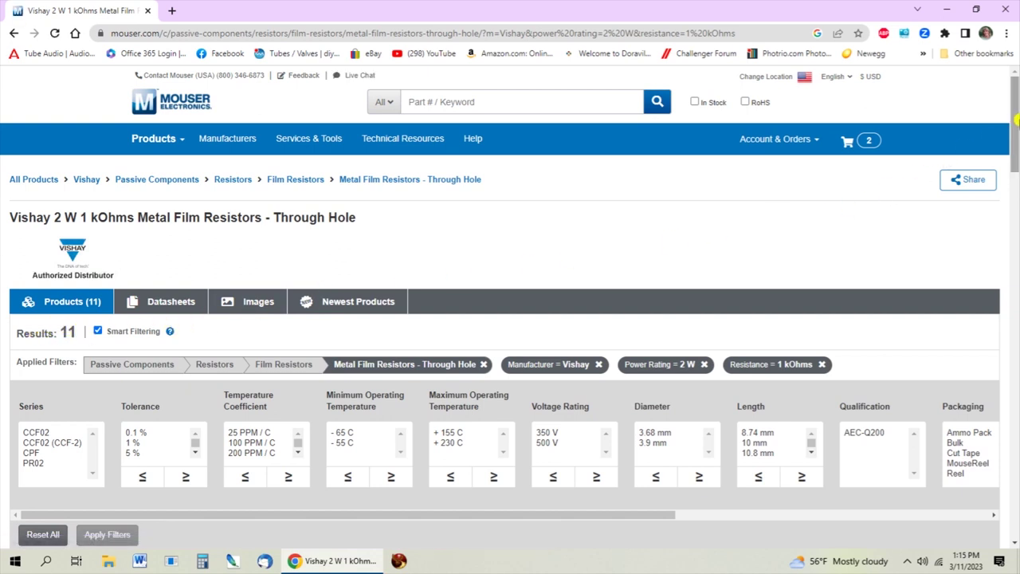
- Compare the Vishay 2 W 1 kOhm resistors by tolerance, temperature coefficient, voltage rating, size and packaging across the whole results table
{"action": "left_click_drag", "start_coordinate": [1014, 118], "coordinate": [1016, 219]}
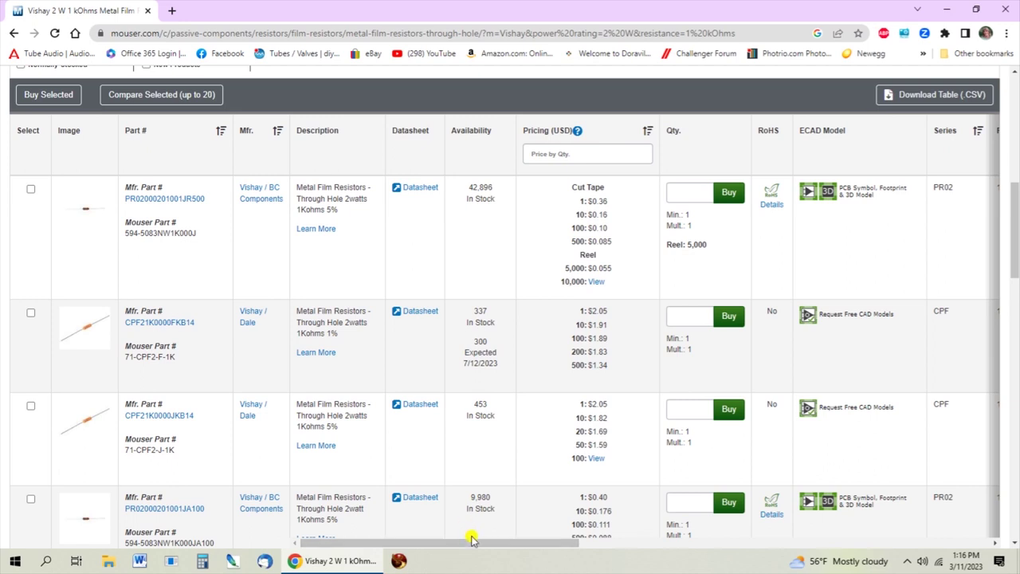
{"action": "left_click_drag", "start_coordinate": [474, 542], "coordinate": [720, 571]}
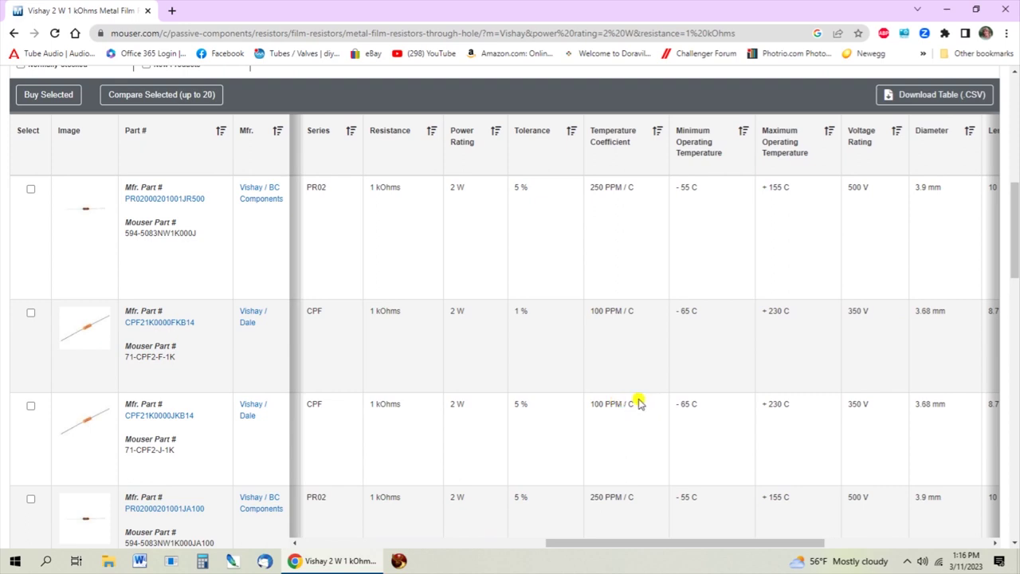
{"action": "left_click_drag", "start_coordinate": [673, 544], "coordinate": [701, 543]}
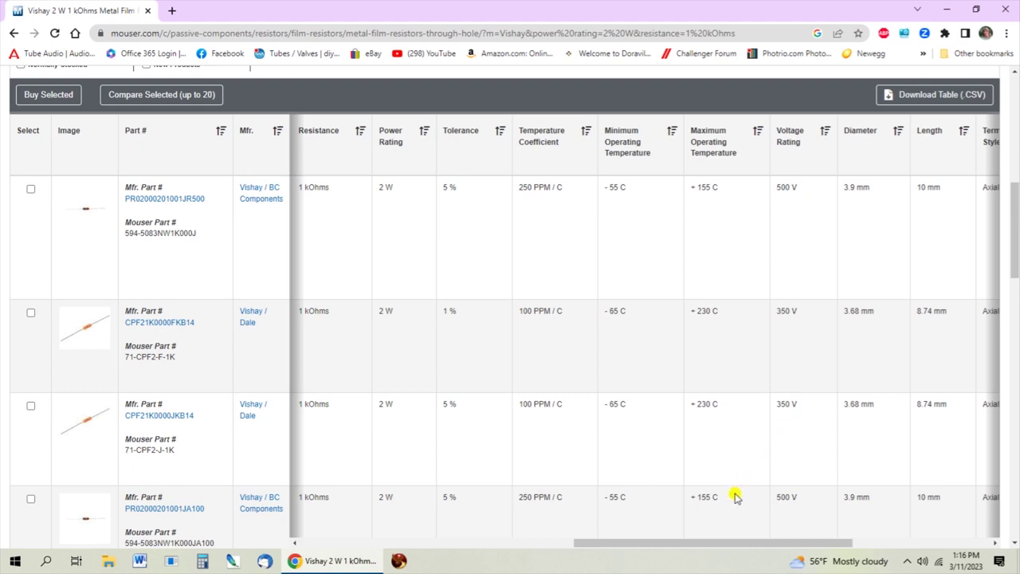
{"action": "left_click_drag", "start_coordinate": [732, 542], "coordinate": [757, 545]}
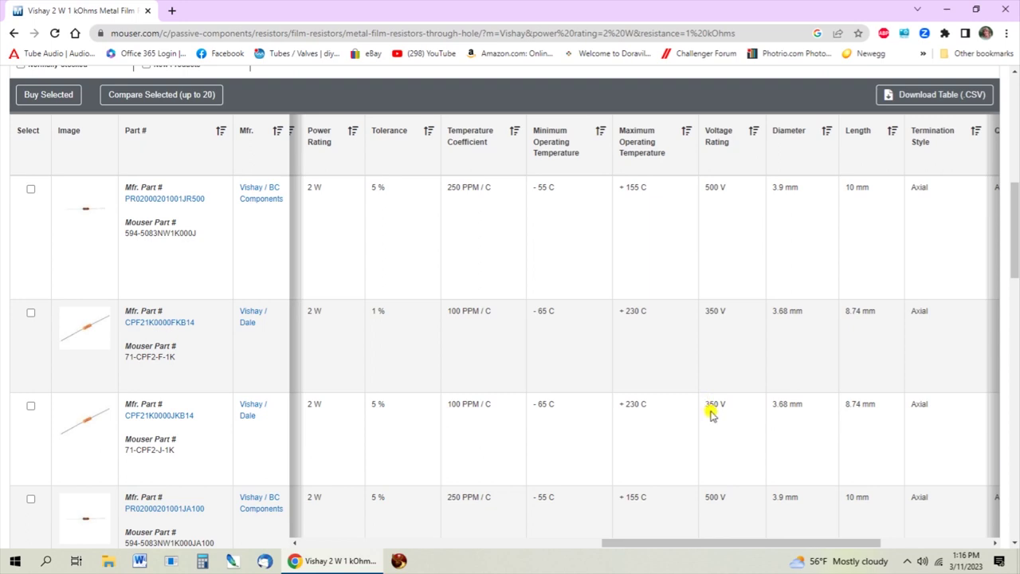
{"action": "left_click_drag", "start_coordinate": [708, 542], "coordinate": [863, 567]}
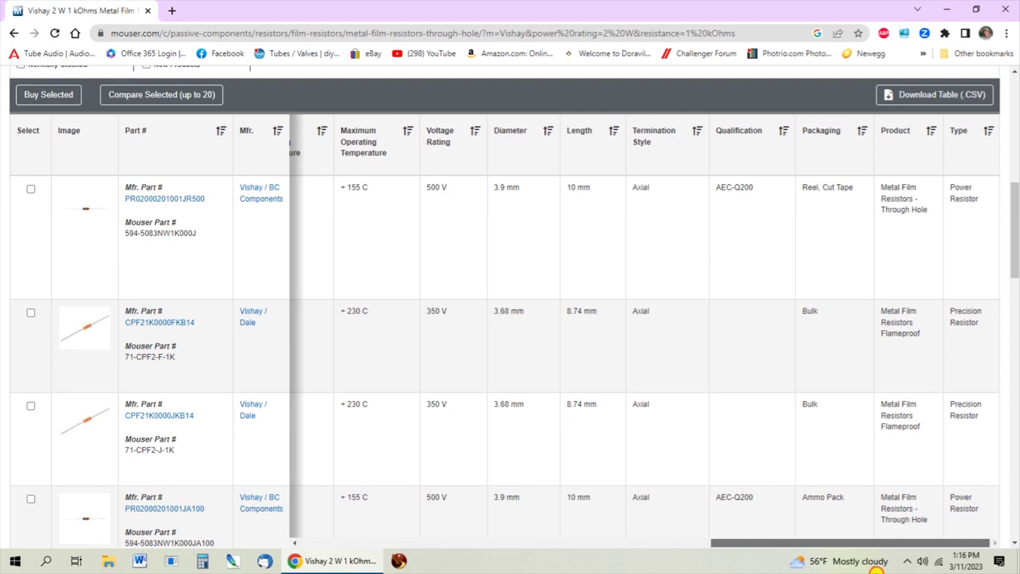
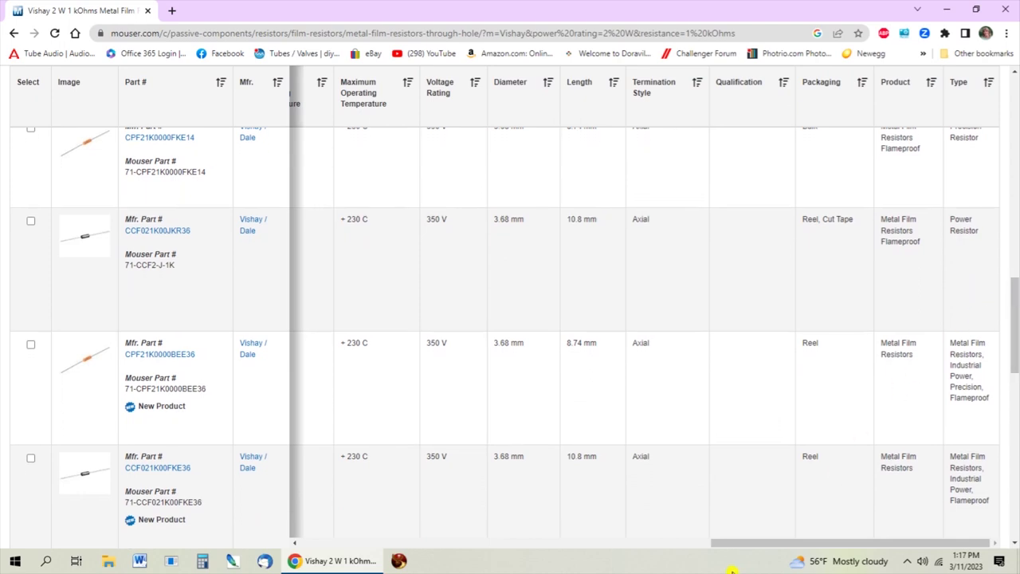
{"action": "left_click_drag", "start_coordinate": [734, 542], "coordinate": [655, 553]}
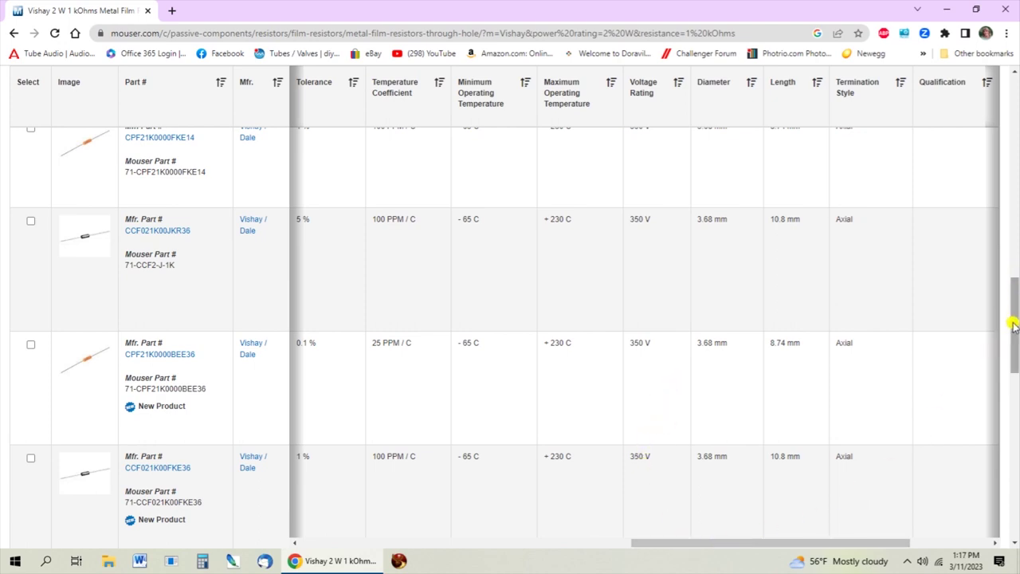
{"action": "left_click_drag", "start_coordinate": [1015, 322], "coordinate": [1015, 394]}
{"action": "left_click_drag", "start_coordinate": [760, 540], "coordinate": [90, 541]}
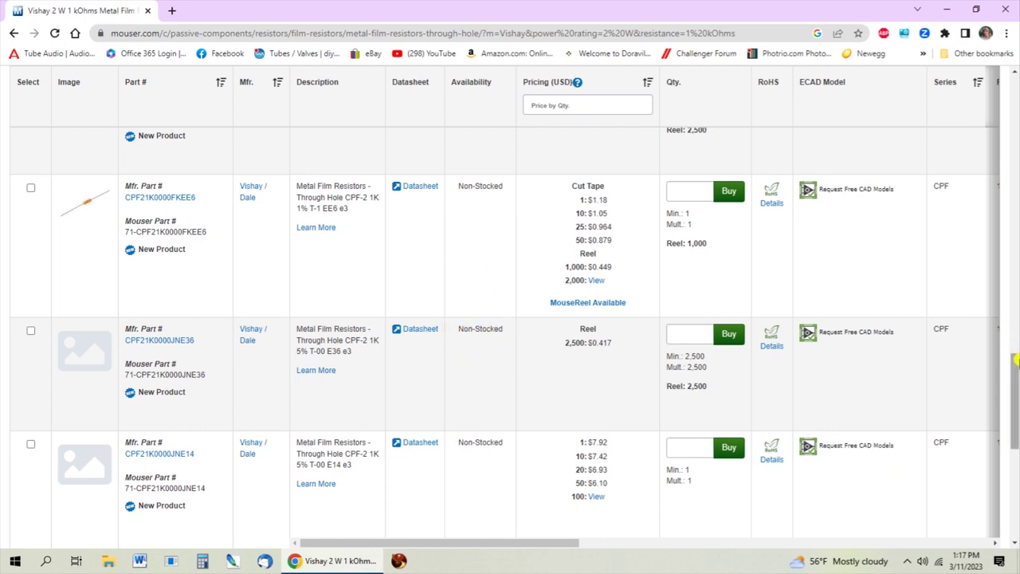
- Check the on-order ship dates of the Vishay CPF21K0000FKE14 resistor and dismiss them
{"action": "left_click", "coordinate": [1014, 381]}
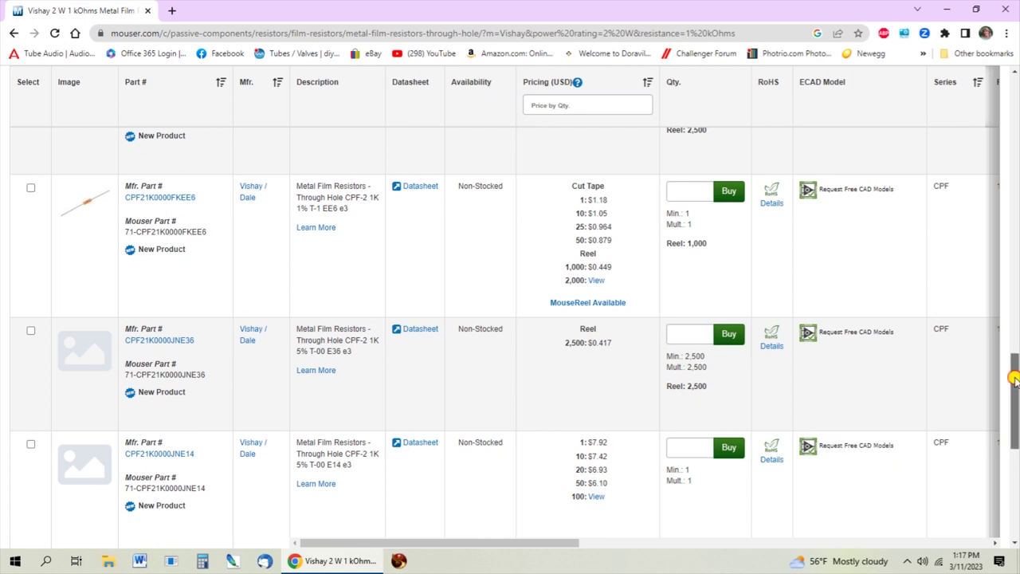
{"action": "left_click_drag", "start_coordinate": [1014, 381], "coordinate": [1001, 260]}
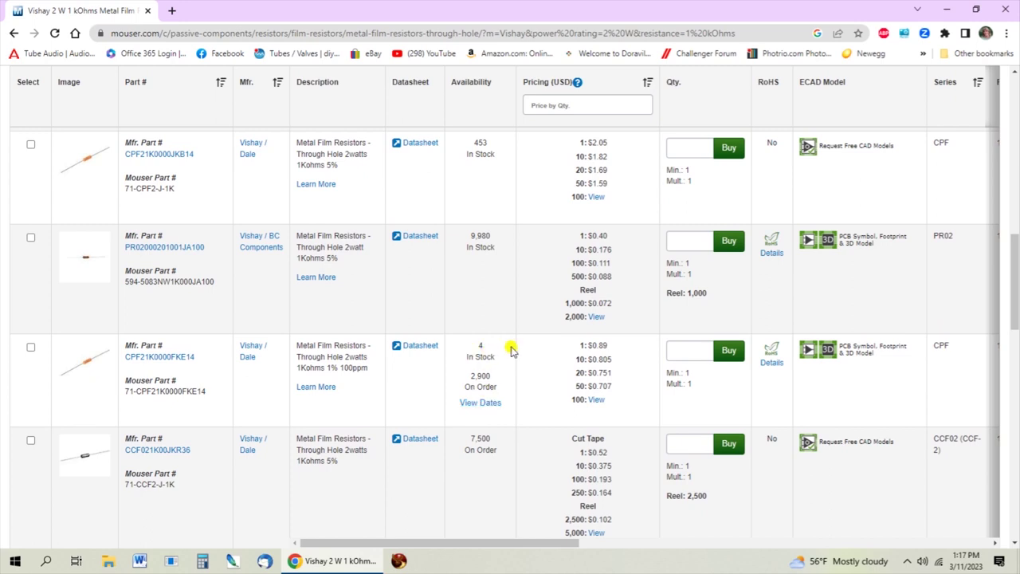
{"action": "left_click", "coordinate": [486, 403]}
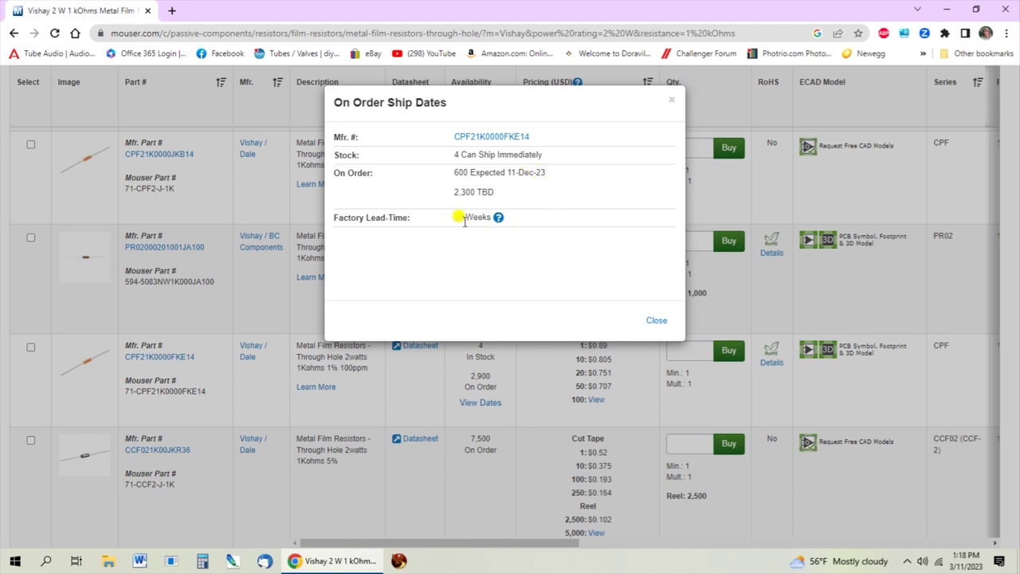
{"action": "left_click", "coordinate": [1015, 307]}
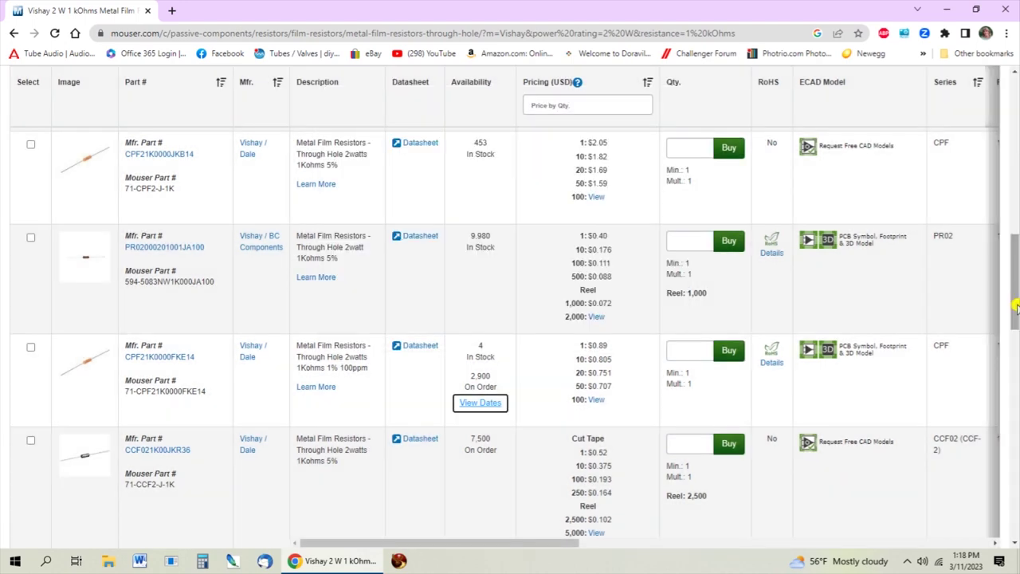
- Remove the Vishay manufacturer filter so that the 2 W 1 kOhm resistor results include all manufacturers
{"action": "left_click_drag", "start_coordinate": [1016, 307], "coordinate": [1016, 241]}
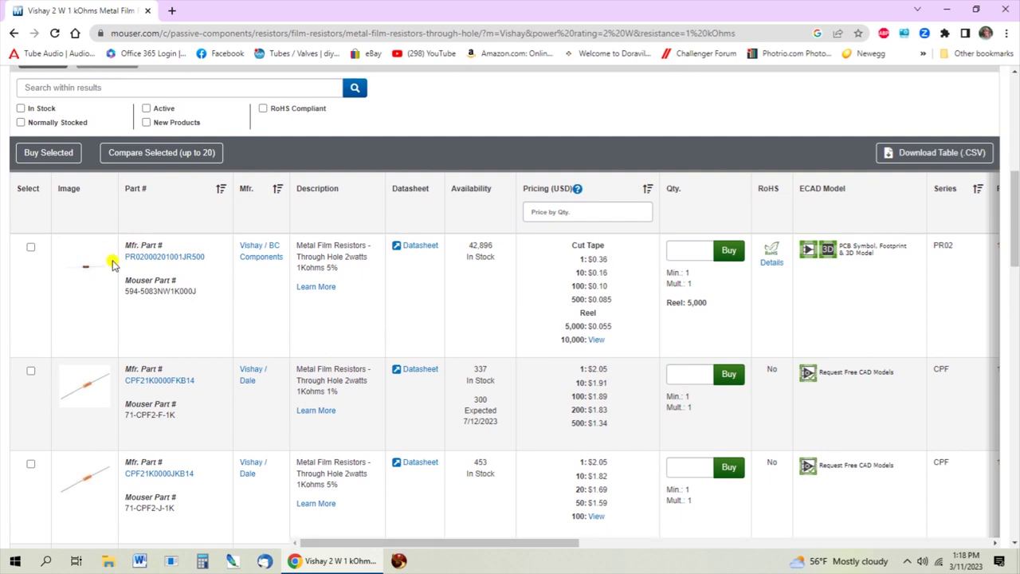
{"action": "scroll", "coordinate": [406, 341], "scroll_direction": "up", "scroll_amount": 5}
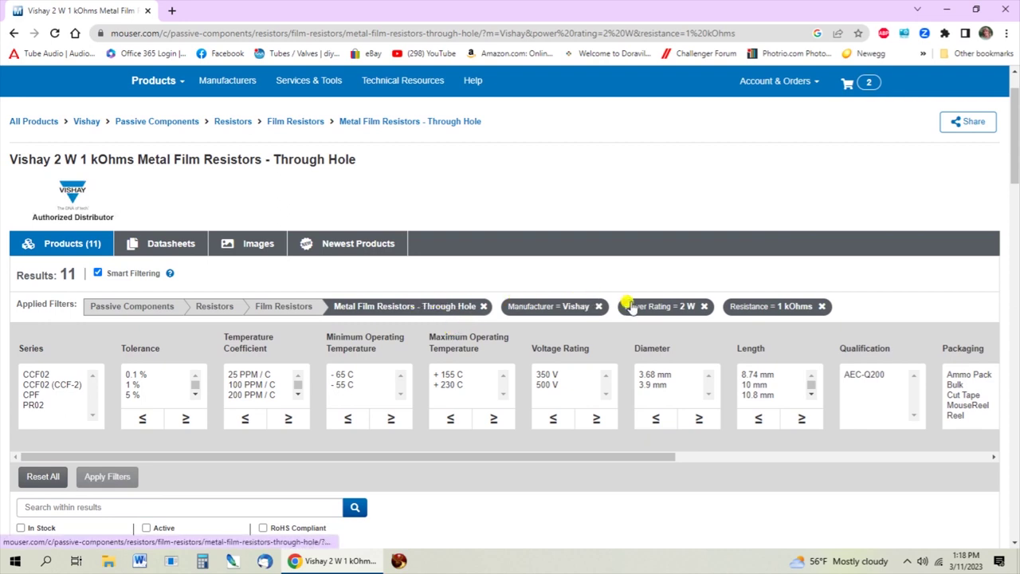
{"action": "left_click", "coordinate": [597, 306]}
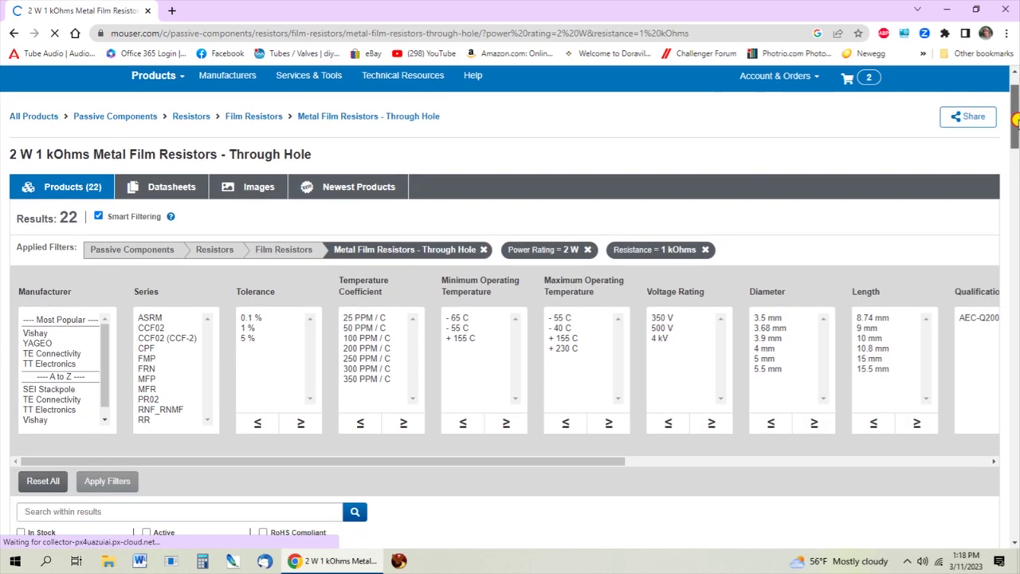
- Look over the 2 W 1 kOhm resistors of all manufacturers and restrict them to a voltage rating of 500 V
{"action": "left_click_drag", "start_coordinate": [1015, 115], "coordinate": [1015, 220]}
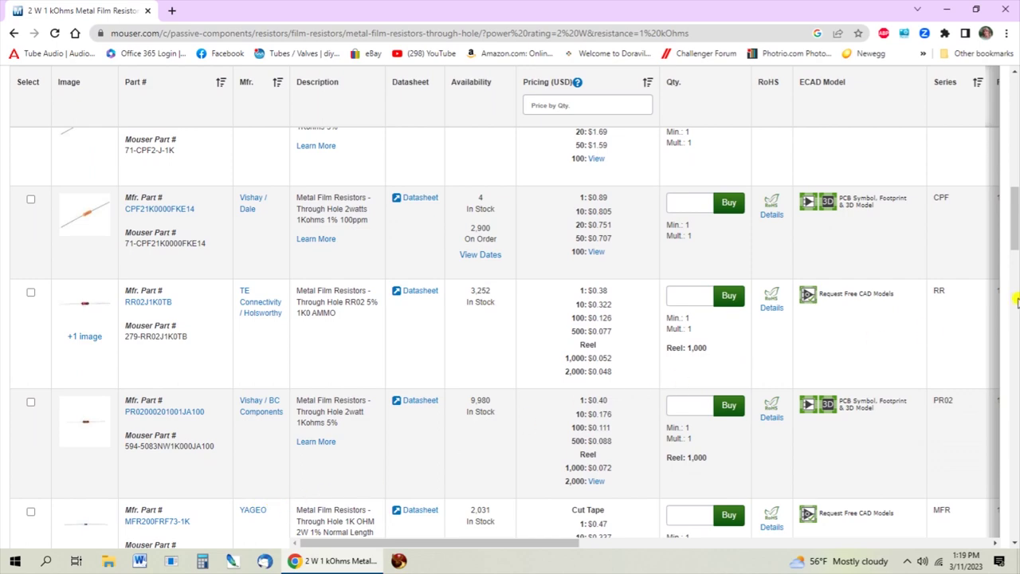
{"action": "left_click_drag", "start_coordinate": [1016, 237], "coordinate": [1016, 177]}
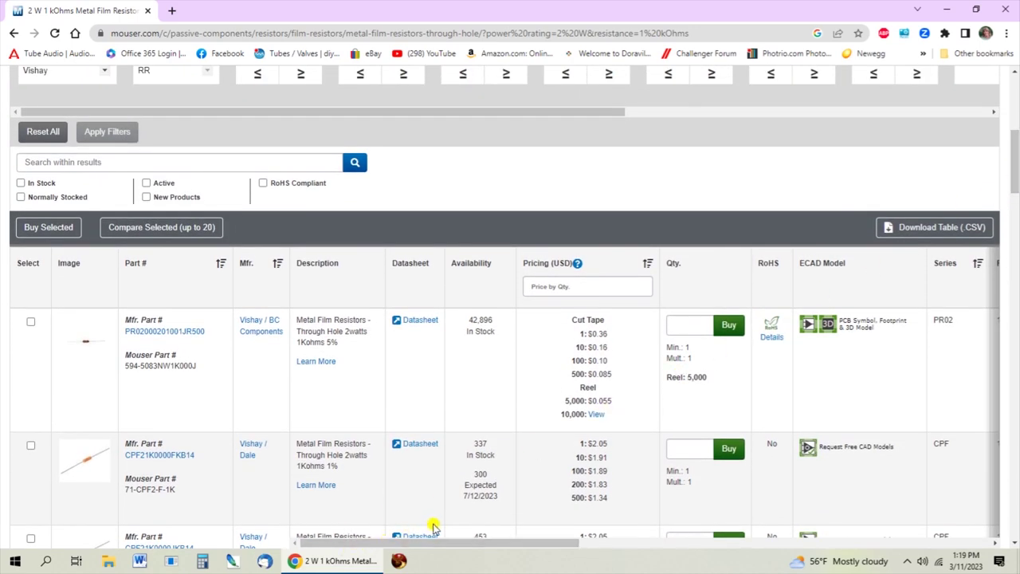
{"action": "left_click_drag", "start_coordinate": [445, 543], "coordinate": [760, 571]}
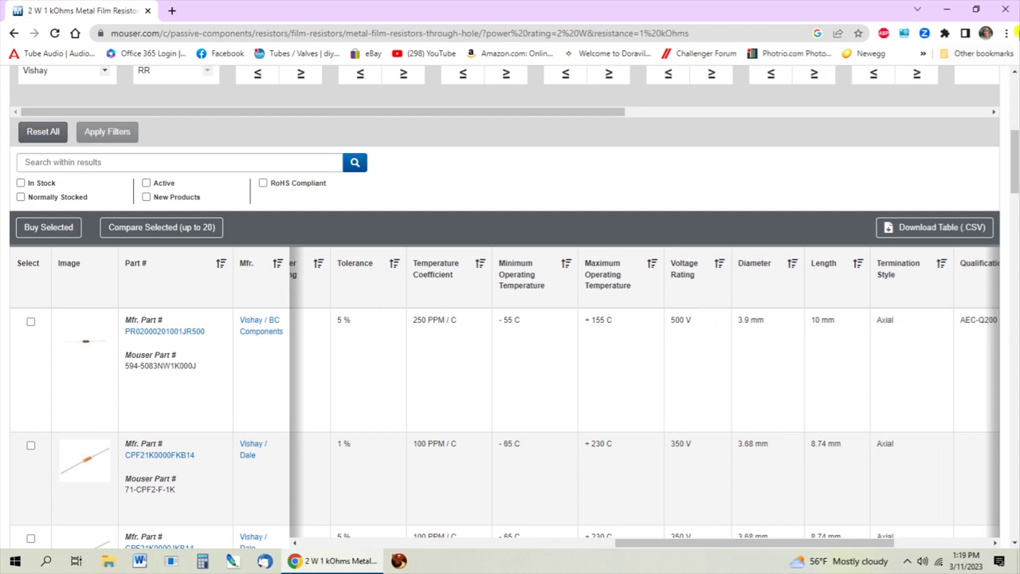
{"action": "left_click_drag", "start_coordinate": [1014, 149], "coordinate": [1015, 87]}
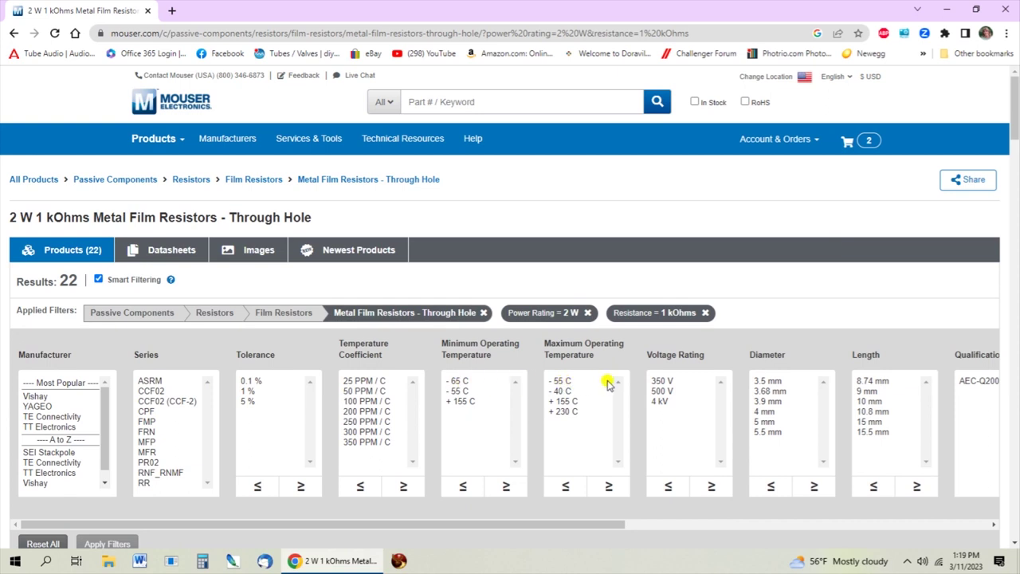
{"action": "left_click", "coordinate": [664, 392]}
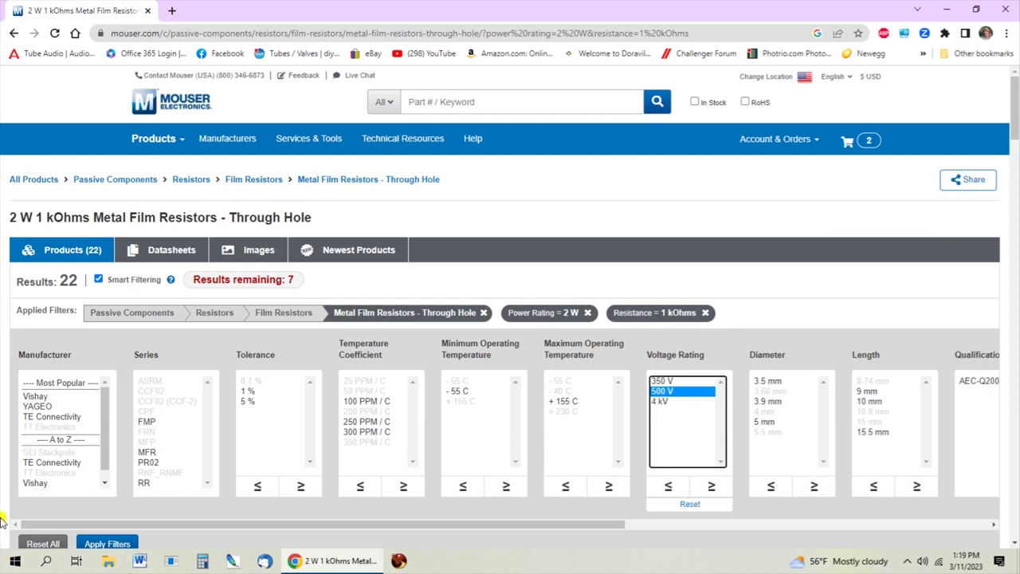
{"action": "left_click", "coordinate": [102, 543]}
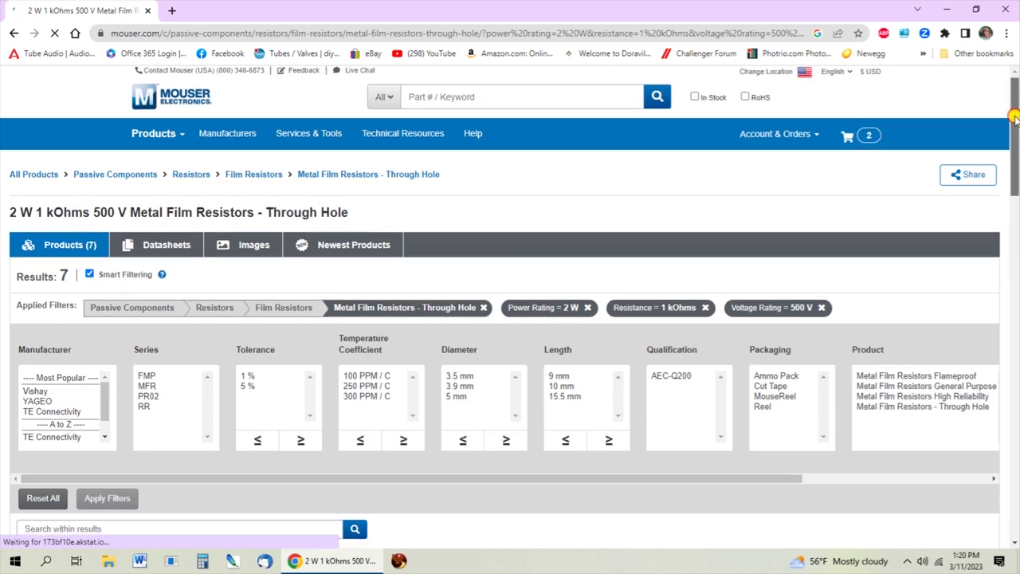
- Narrow the 500 V resistors to the product type Metal Film Resistors Flameproof and bring up the matching parts
{"action": "left_click_drag", "start_coordinate": [1014, 117], "coordinate": [1014, 124]}
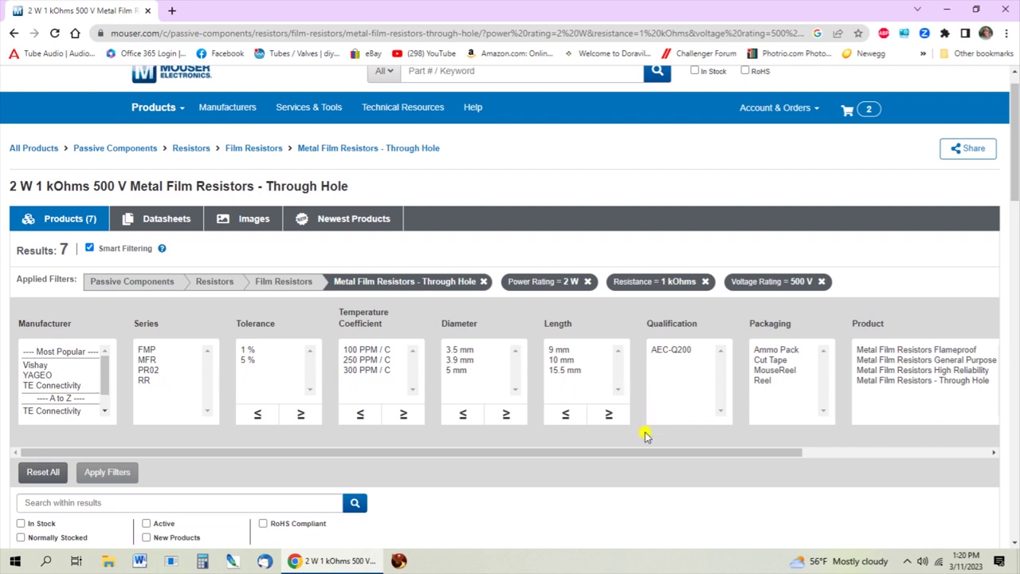
{"action": "left_click", "coordinate": [921, 351]}
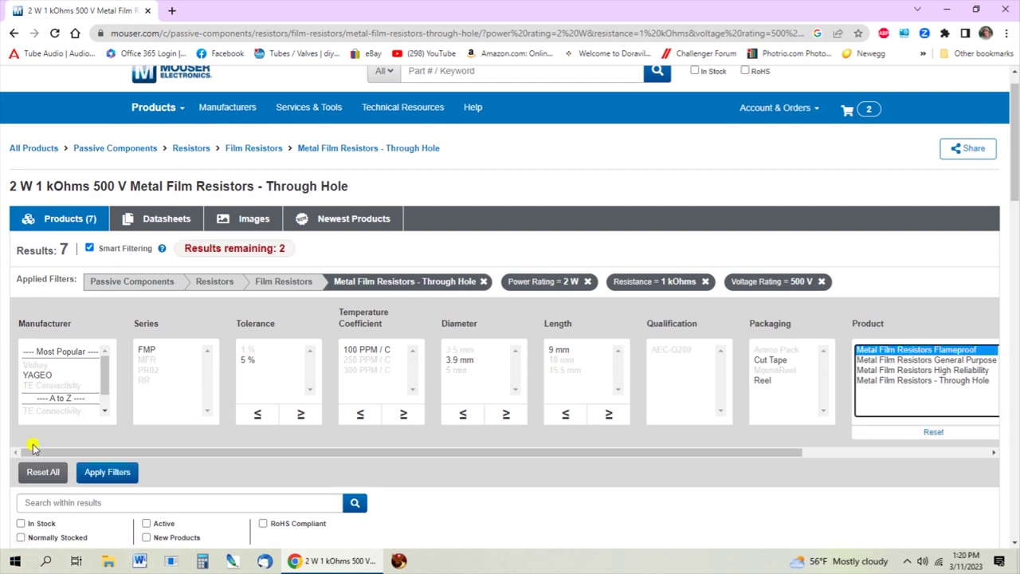
{"action": "left_click", "coordinate": [124, 472]}
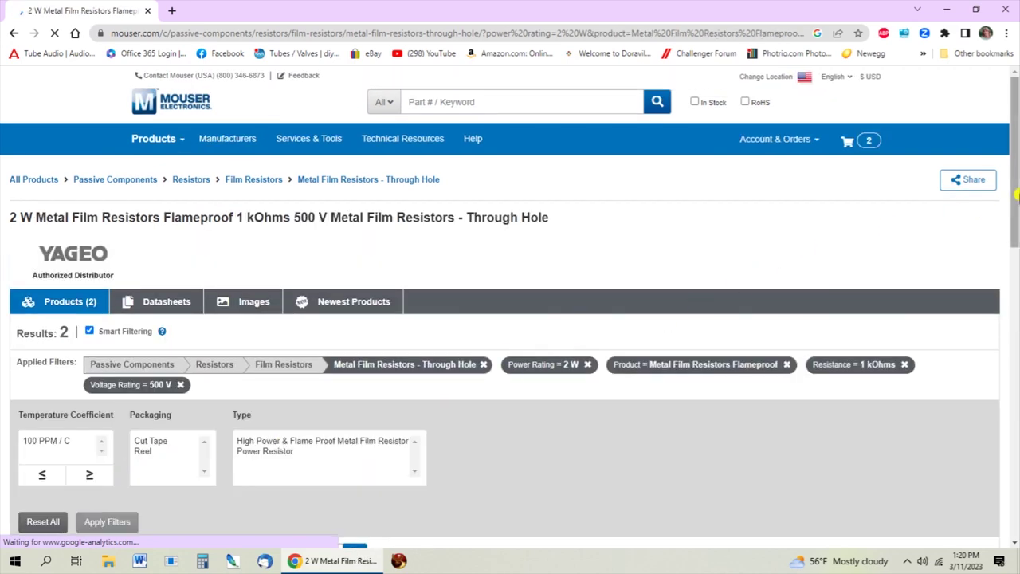
{"action": "left_click_drag", "start_coordinate": [1012, 182], "coordinate": [1016, 352]}
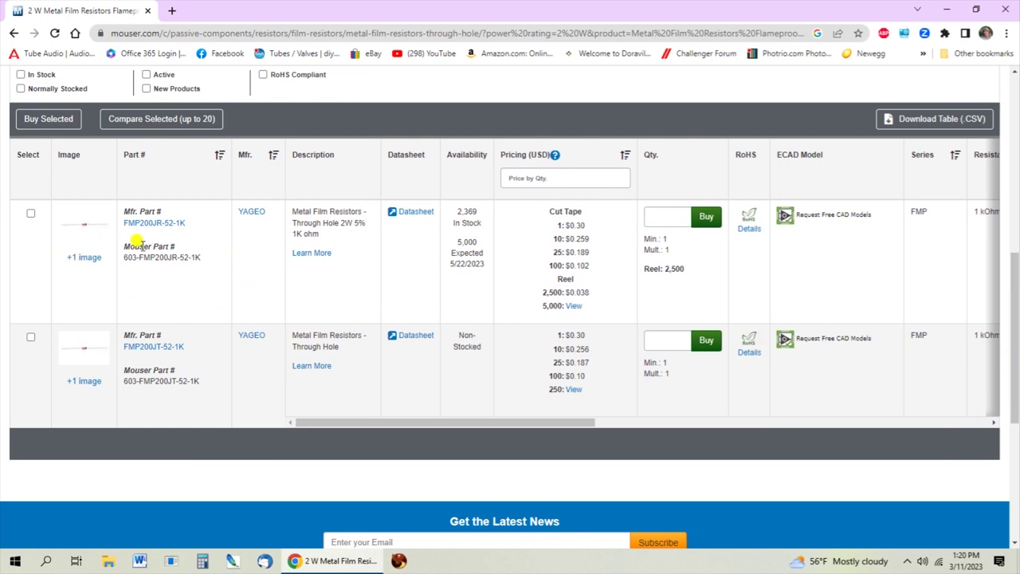
- Look over the flameproof YAGEO resistors and remove the Metal Film Resistors Flameproof product filter from the results
{"action": "left_click_drag", "start_coordinate": [448, 427], "coordinate": [294, 400]}
{"action": "left_click_drag", "start_coordinate": [1014, 299], "coordinate": [1015, 297]}
{"action": "left_click_drag", "start_coordinate": [1016, 184], "coordinate": [1016, 106]}
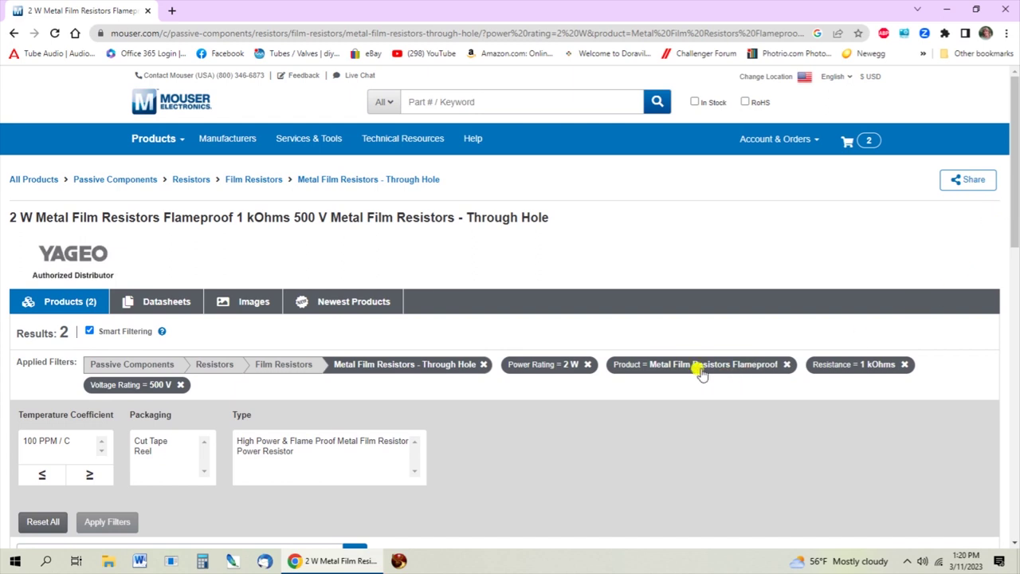
{"action": "left_click", "coordinate": [787, 364]}
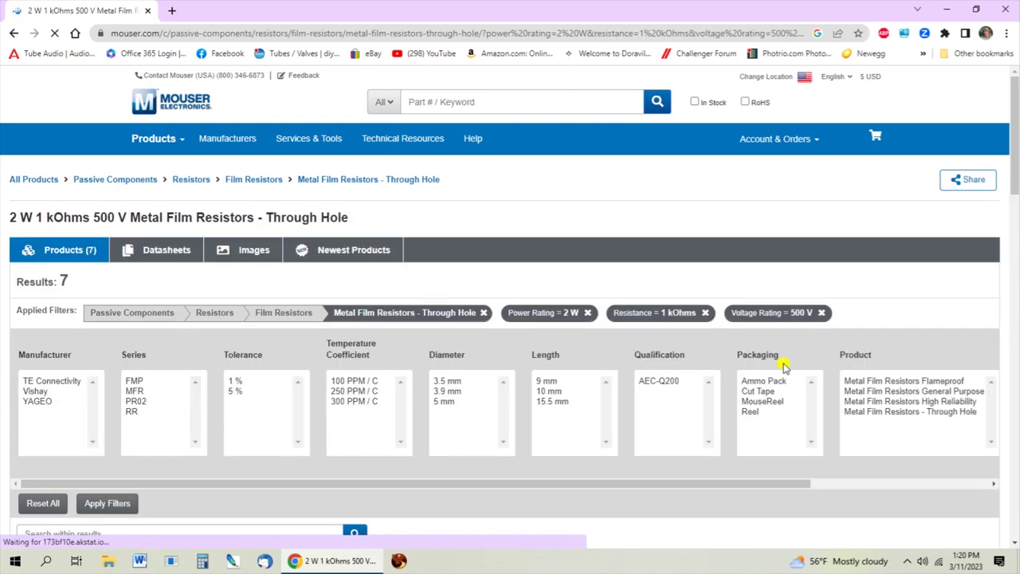
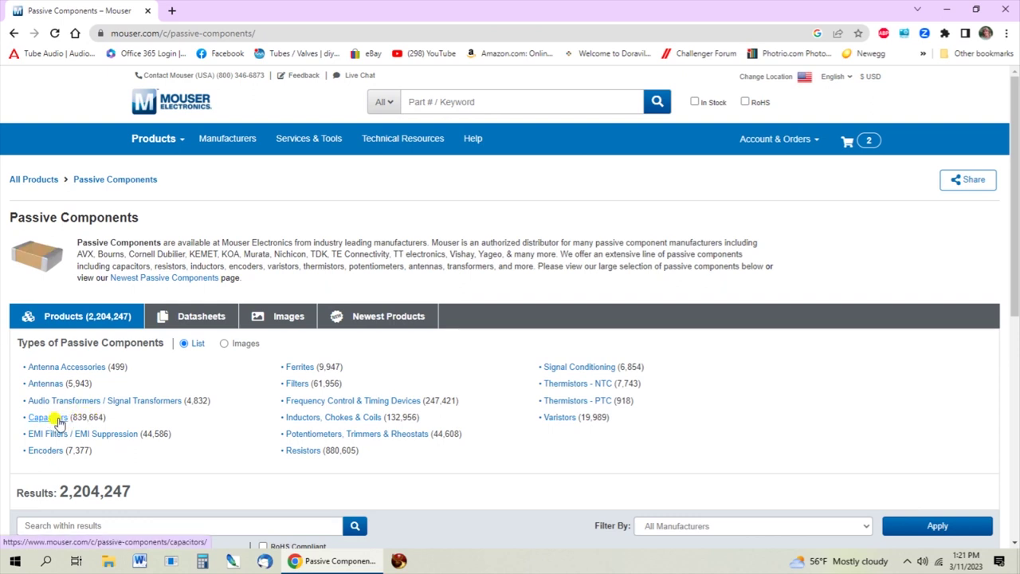
- Open Aluminum Electrolytic Capacitors under the Capacitors category and restrict them to a DC voltage rating of 550 VDC
{"action": "left_click", "coordinate": [58, 419]}
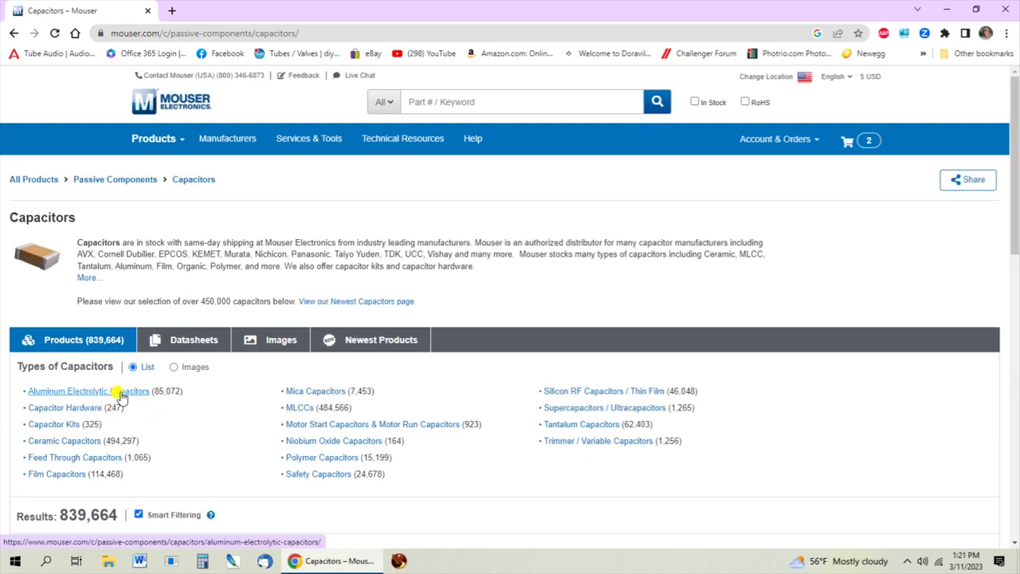
{"action": "left_click", "coordinate": [120, 396]}
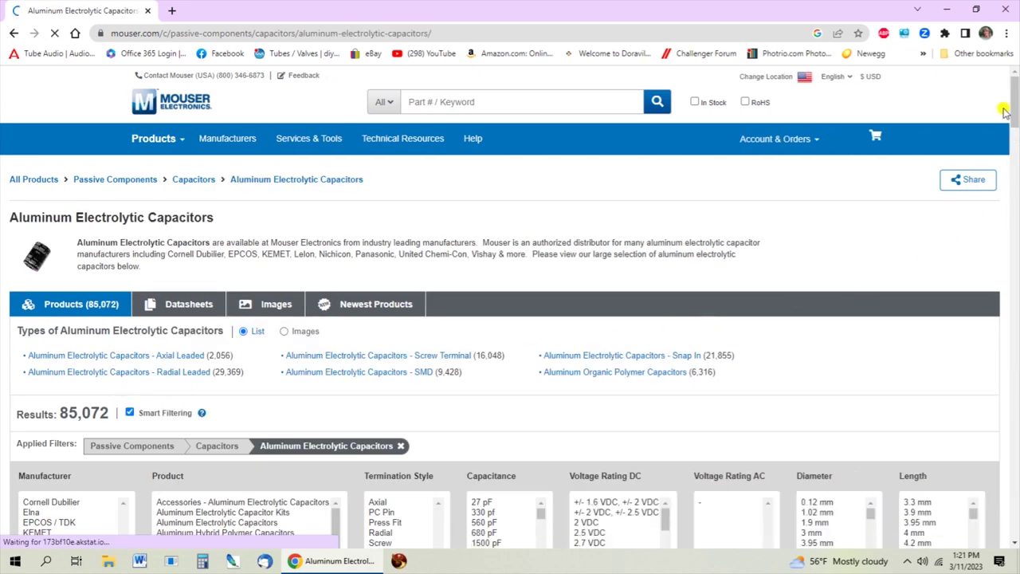
{"action": "left_click_drag", "start_coordinate": [1015, 103], "coordinate": [1015, 124]}
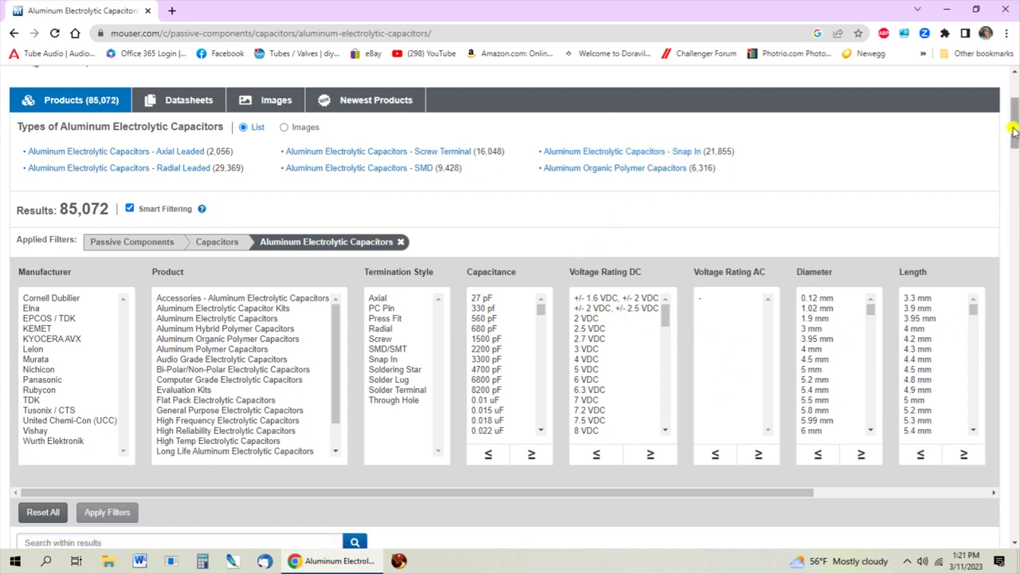
{"action": "scroll", "coordinate": [1012, 143], "scroll_direction": "down", "scroll_amount": 2}
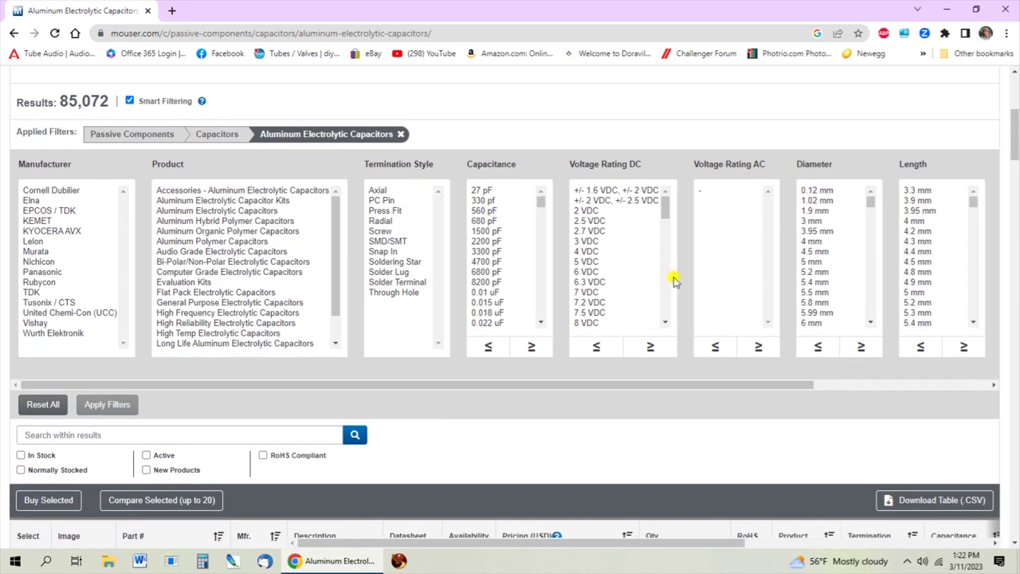
{"action": "left_click_drag", "start_coordinate": [665, 208], "coordinate": [672, 298]}
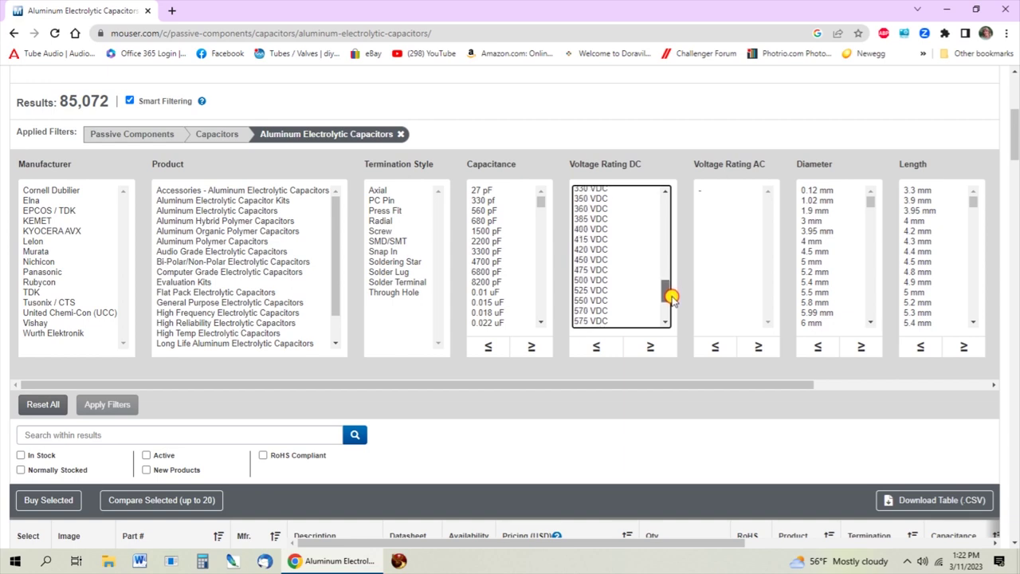
{"action": "left_click", "coordinate": [597, 301]}
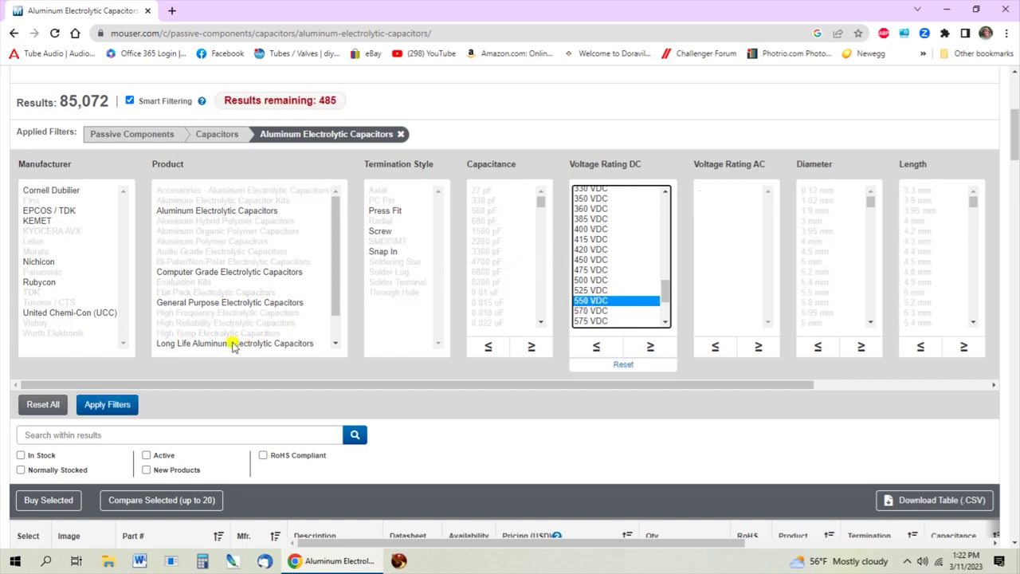
{"action": "left_click", "coordinate": [112, 405]}
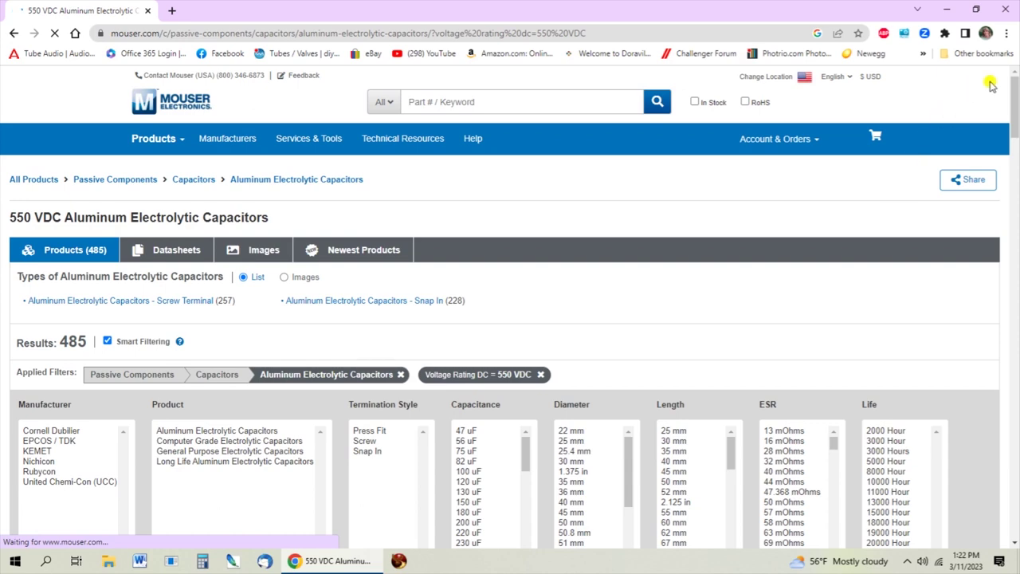
- Narrow the 550 VDC aluminum electrolytic capacitors to a capacitance of 330 uF
{"action": "scroll", "coordinate": [1014, 95], "scroll_direction": "down", "scroll_amount": 2}
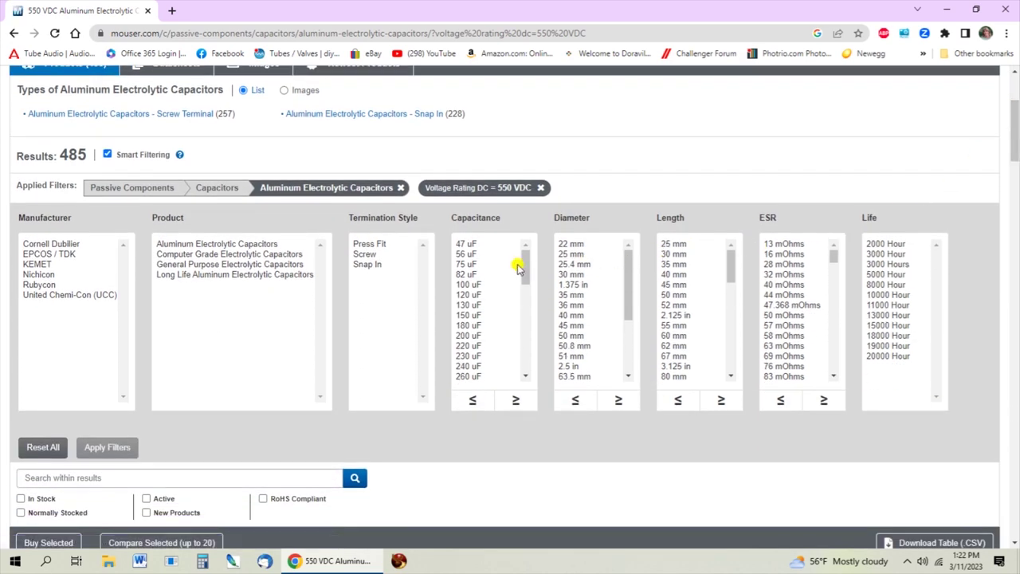
{"action": "left_click_drag", "start_coordinate": [526, 274], "coordinate": [538, 295]}
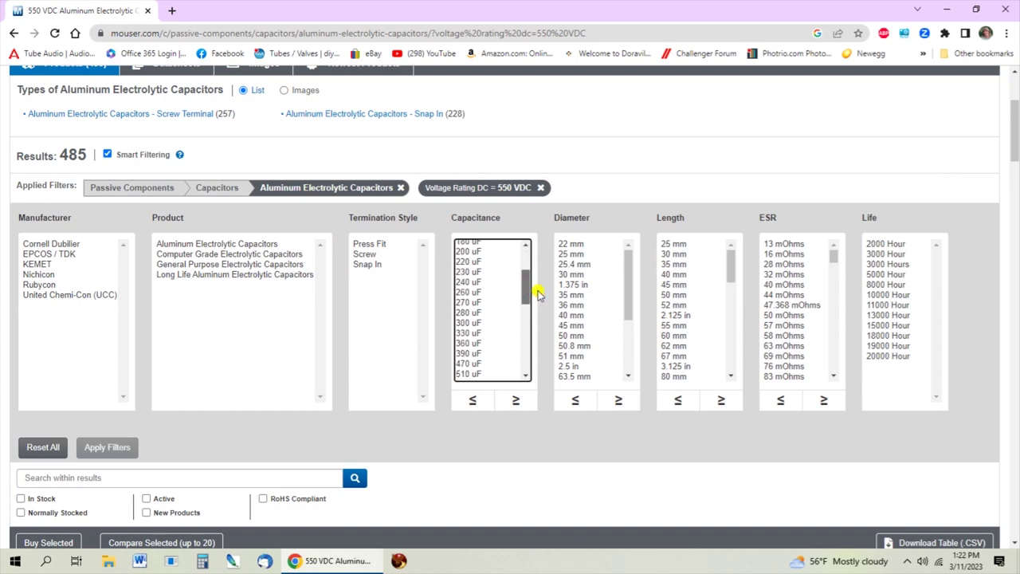
{"action": "left_click", "coordinate": [470, 333]}
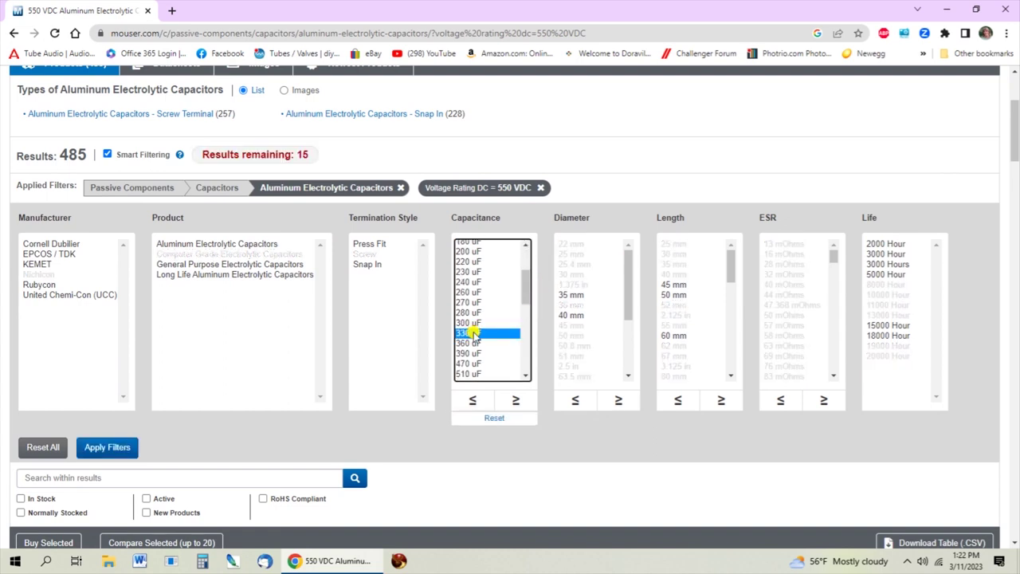
{"action": "left_click", "coordinate": [95, 450]}
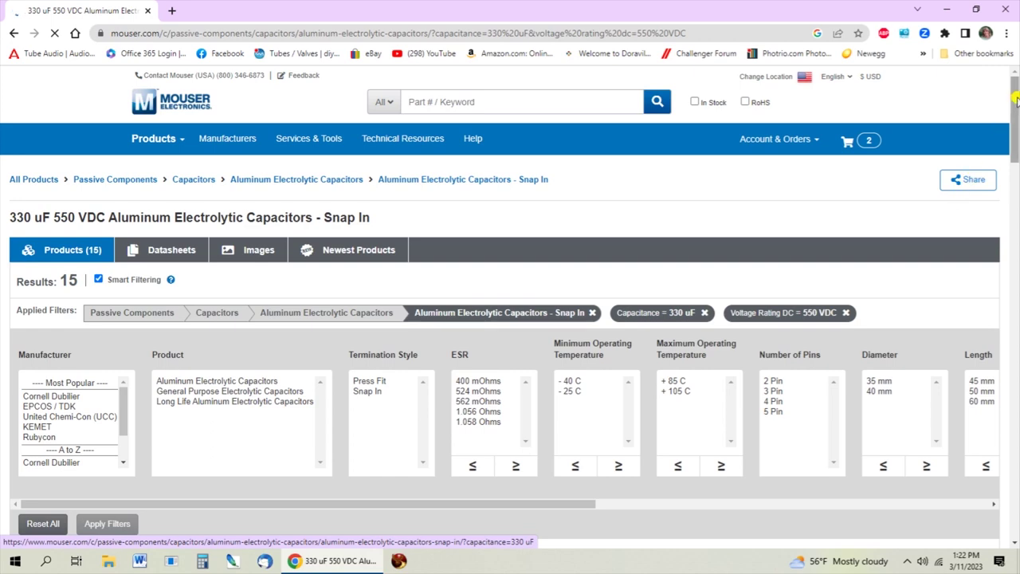
- Review the specifications of the 330 uF 550 VDC capacitors and restrict them to a diameter of 35 mm
{"action": "left_click_drag", "start_coordinate": [1016, 97], "coordinate": [1010, 171]}
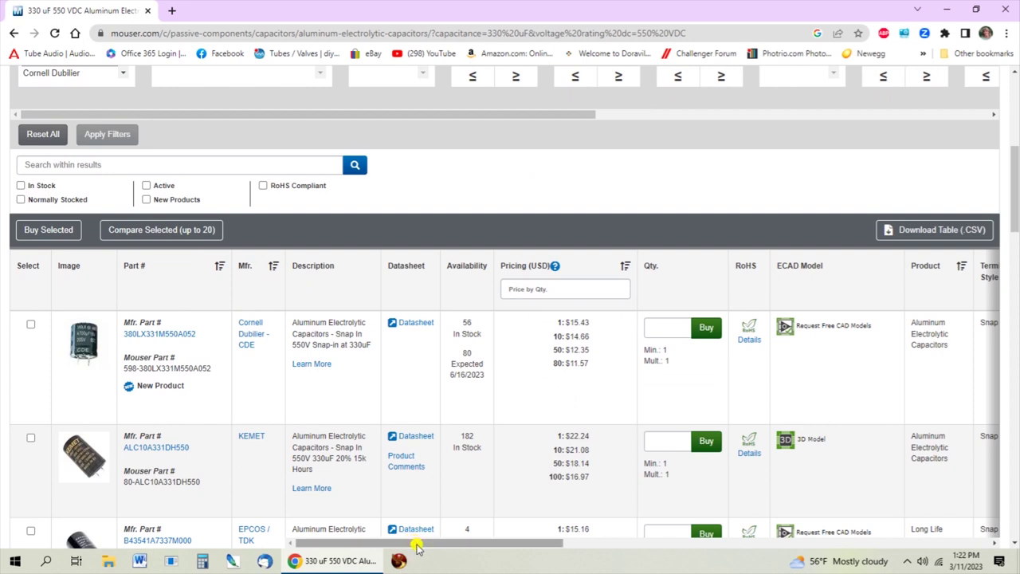
{"action": "left_click_drag", "start_coordinate": [418, 546], "coordinate": [763, 570]}
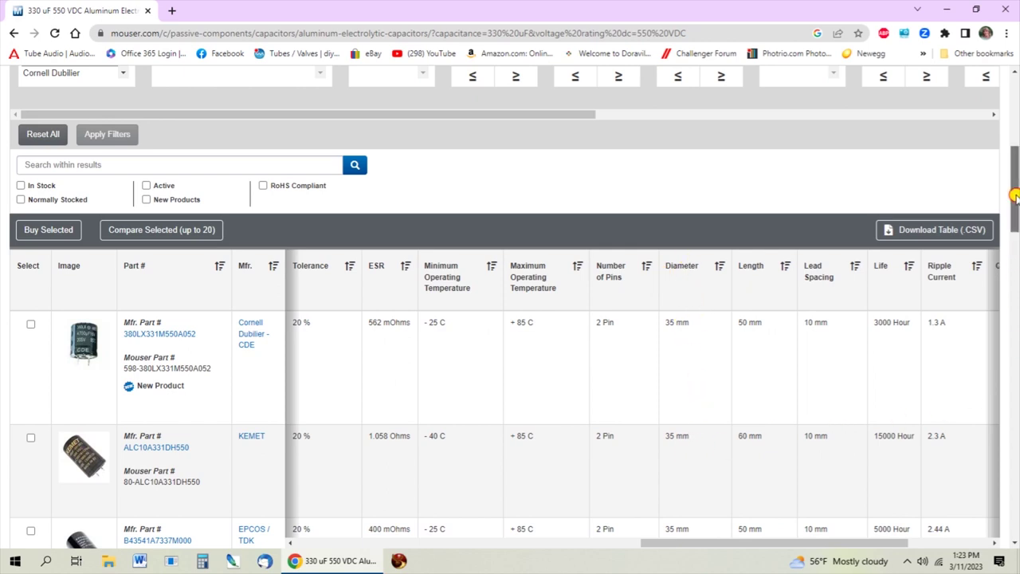
{"action": "scroll", "coordinate": [1017, 209], "scroll_direction": "down", "scroll_amount": 1}
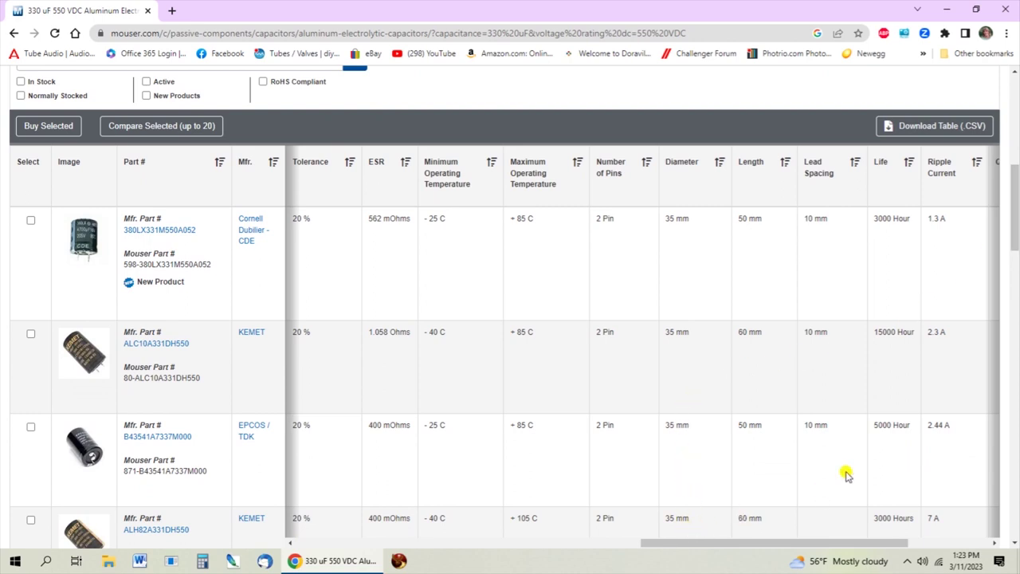
{"action": "left_click_drag", "start_coordinate": [1014, 188], "coordinate": [1016, 135]}
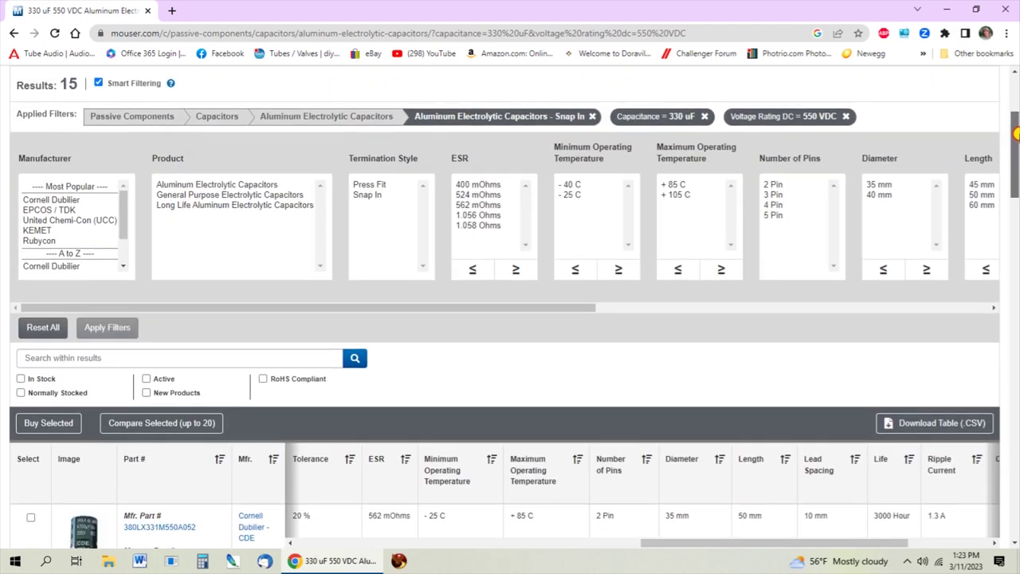
{"action": "left_click", "coordinate": [874, 185]}
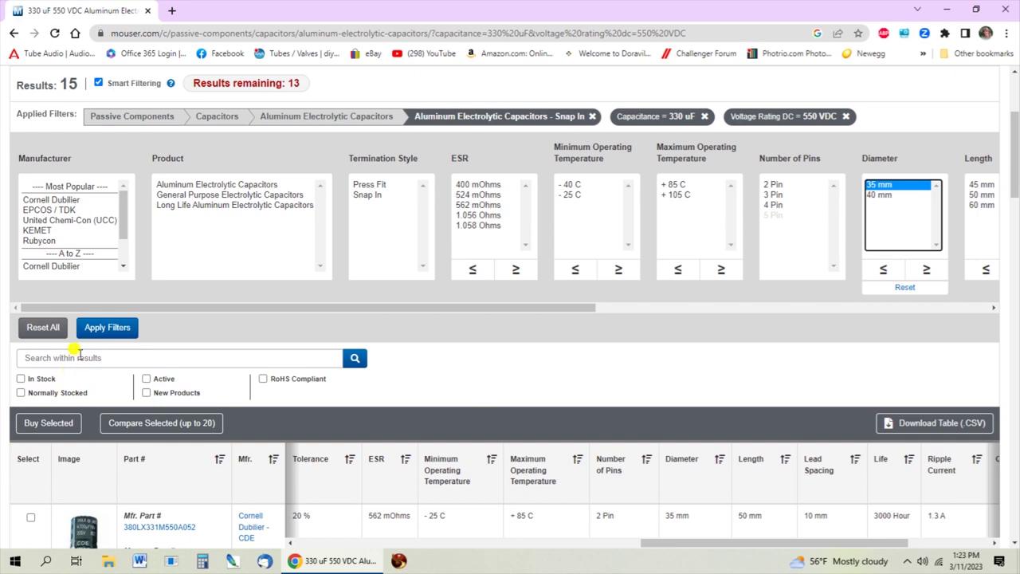
{"action": "left_click", "coordinate": [103, 326]}
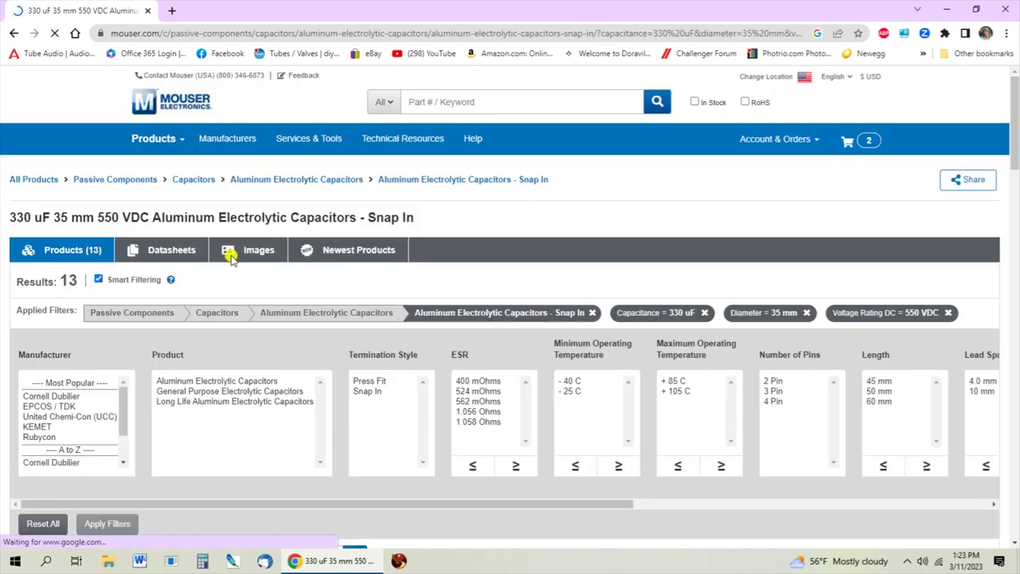
- Limit the 35 mm snap-in capacitor results to parts that are in stock
{"action": "left_click_drag", "start_coordinate": [1015, 97], "coordinate": [1017, 157]}
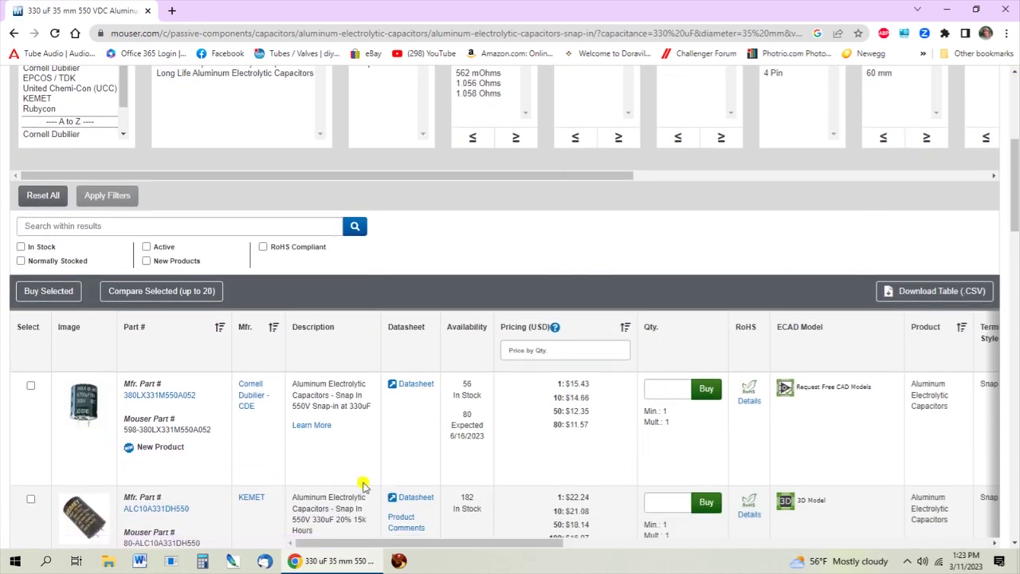
{"action": "left_click", "coordinate": [23, 249]}
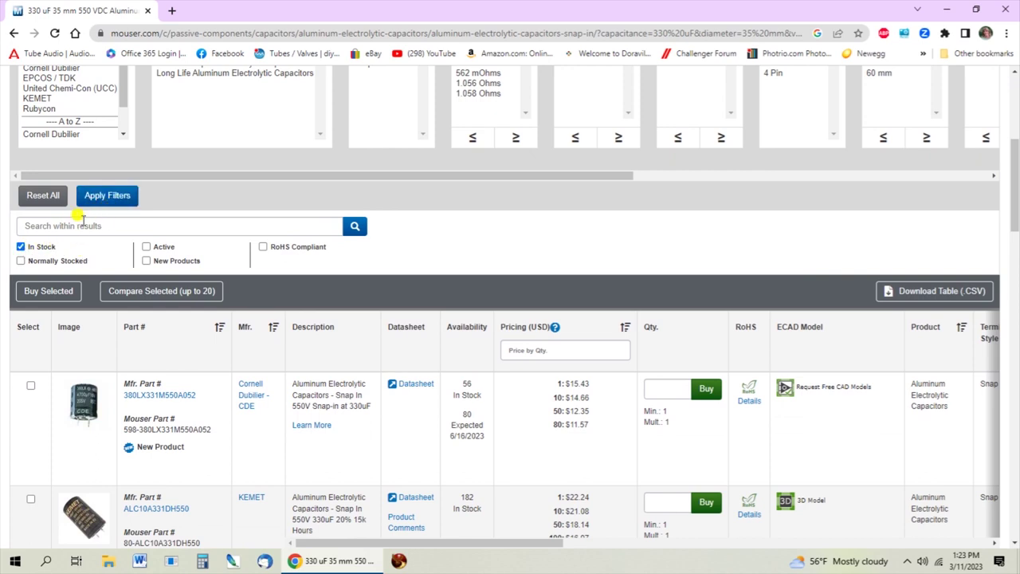
{"action": "left_click", "coordinate": [106, 196]}
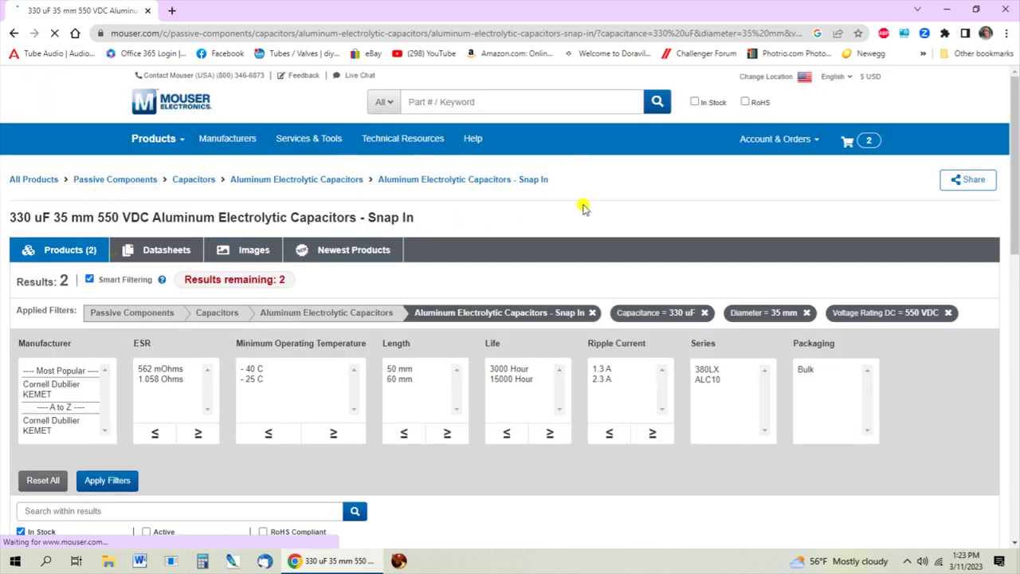
- Compare the in-stock Cornell Dubilier and KEMET capacitors by price, ESR, operating temperature, dimensions, life and ripple current
{"action": "left_click_drag", "start_coordinate": [1013, 159], "coordinate": [1016, 302]}
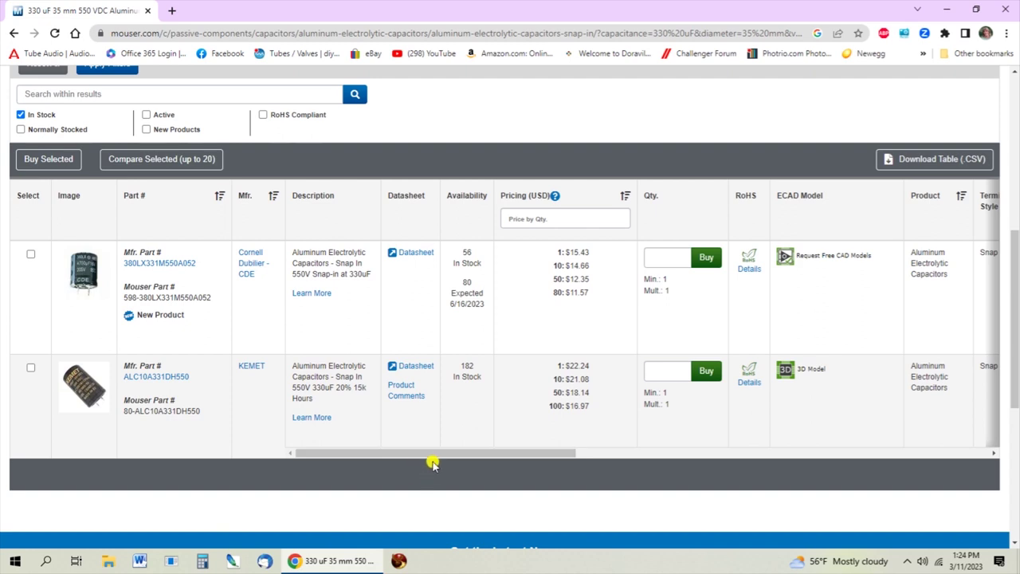
{"action": "left_click_drag", "start_coordinate": [437, 455], "coordinate": [453, 455]}
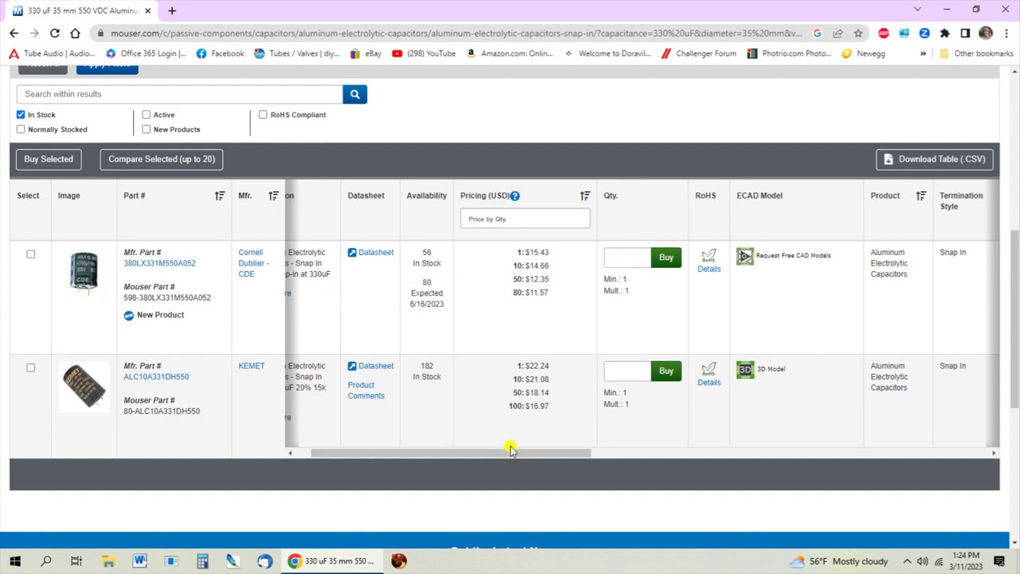
{"action": "left_click_drag", "start_coordinate": [516, 455], "coordinate": [823, 471]}
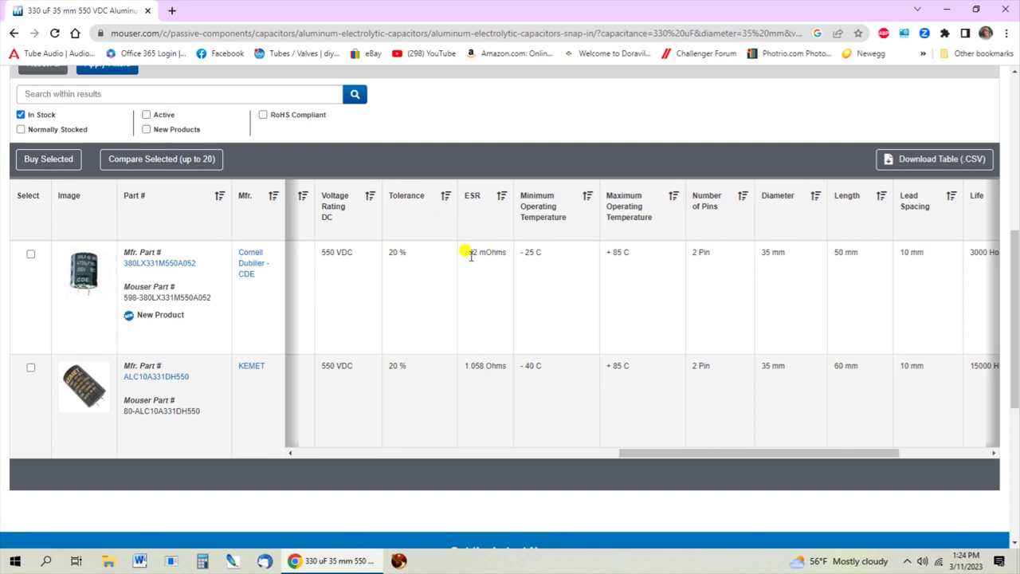
{"action": "left_click_drag", "start_coordinate": [660, 454], "coordinate": [744, 450]}
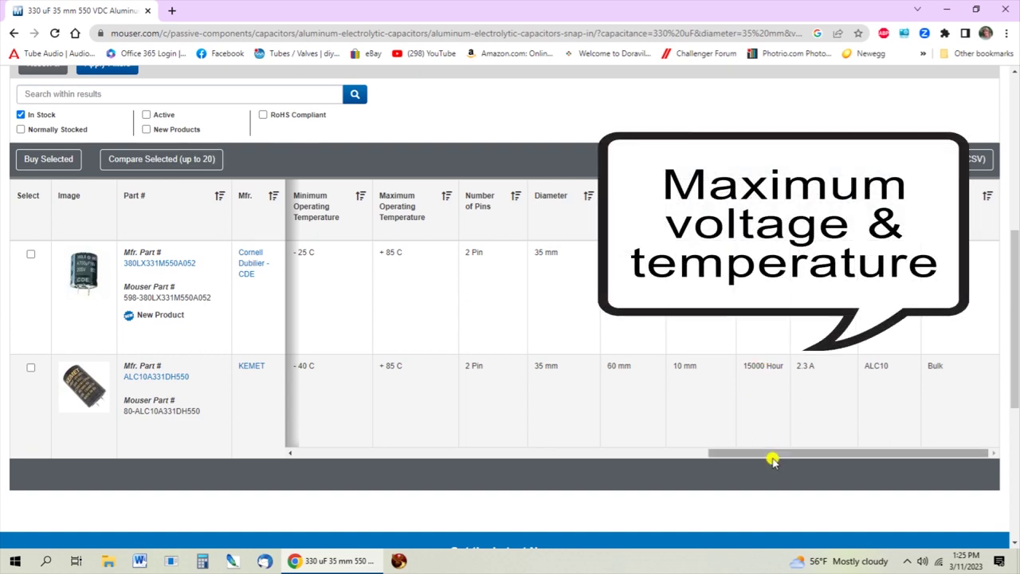
{"action": "left_click_drag", "start_coordinate": [772, 455], "coordinate": [706, 460]}
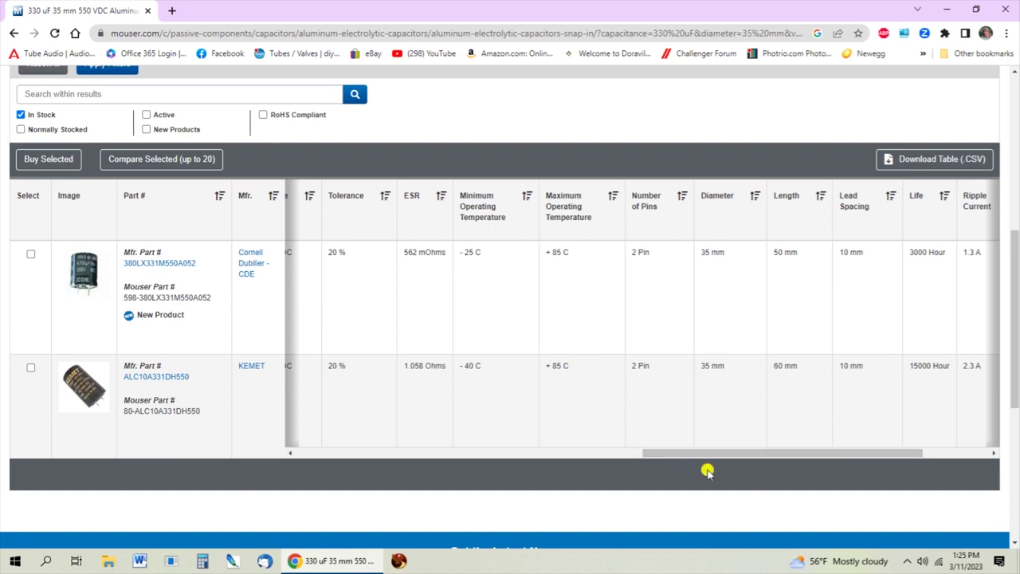
{"action": "mouse_move", "coordinate": [723, 451]}
{"action": "left_mouse_down"}
{"action": "mouse_move", "coordinate": [744, 456]}
{"action": "mouse_move", "coordinate": [708, 455]}
{"action": "left_mouse_up"}
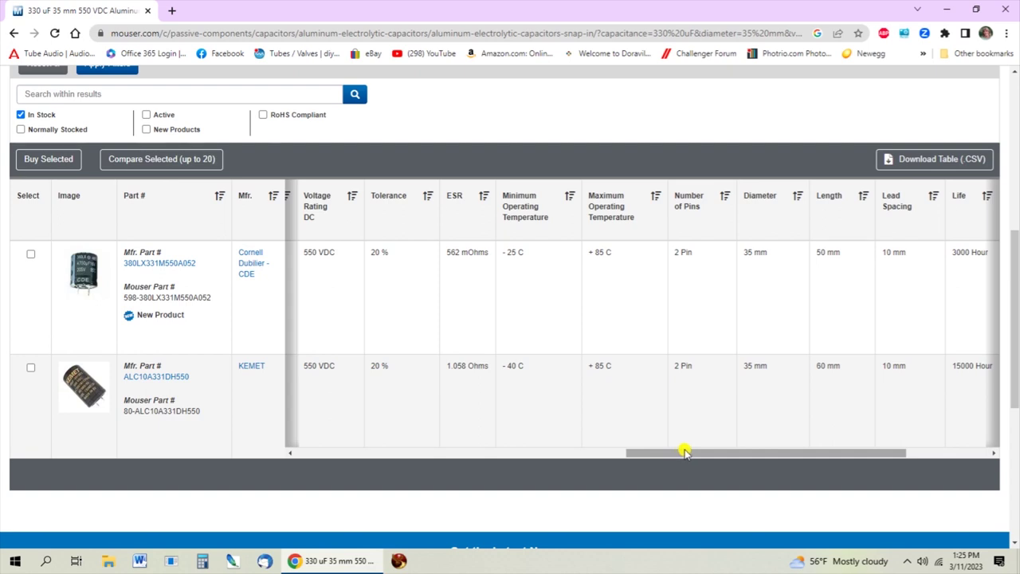
{"action": "mouse_move", "coordinate": [690, 452]}
{"action": "left_mouse_down"}
{"action": "mouse_move", "coordinate": [742, 453]}
{"action": "mouse_move", "coordinate": [681, 465]}
{"action": "left_mouse_up"}
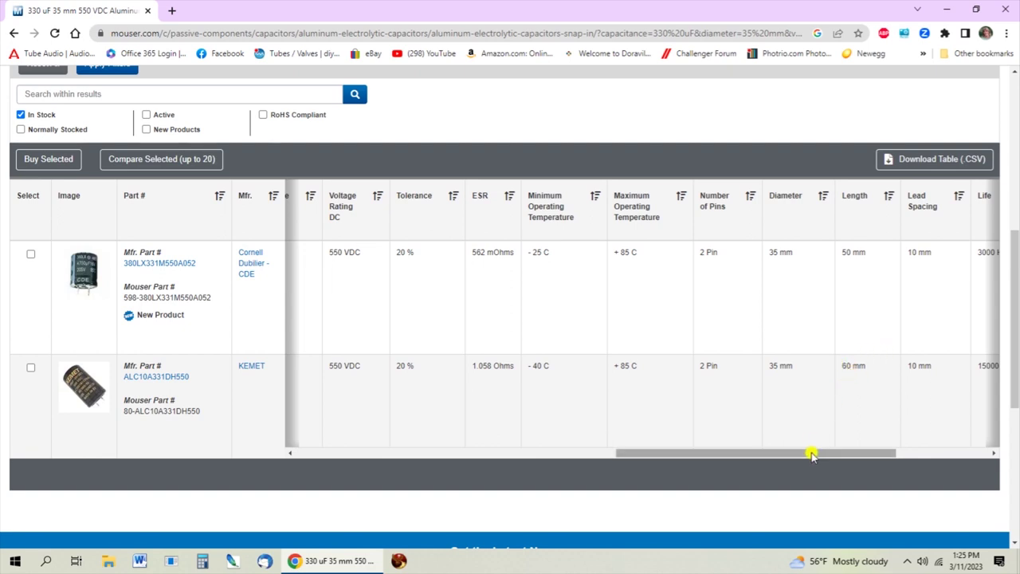
{"action": "left_click_drag", "start_coordinate": [811, 456], "coordinate": [474, 448]}
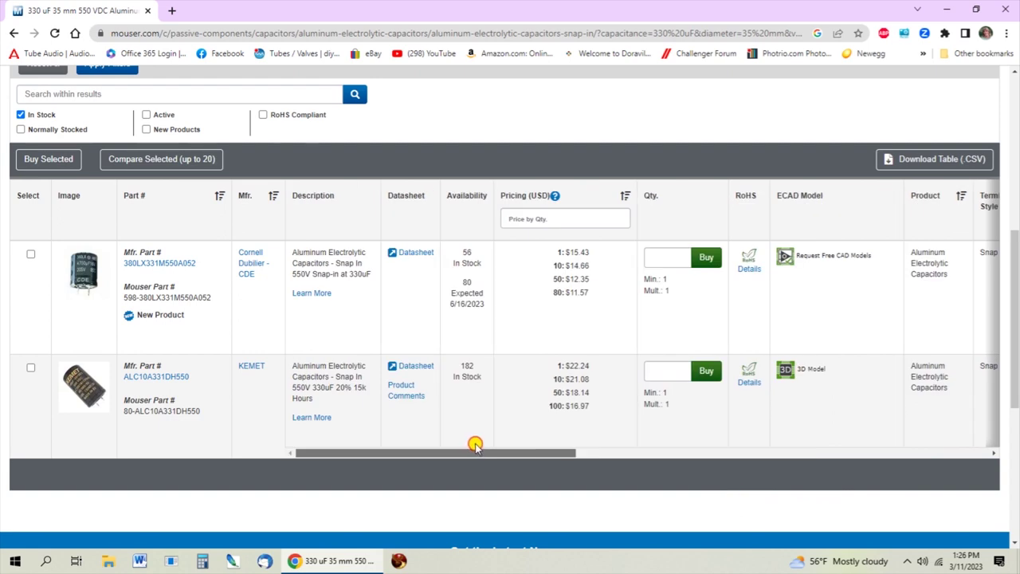
{"action": "left_click_drag", "start_coordinate": [478, 444], "coordinate": [453, 446]}
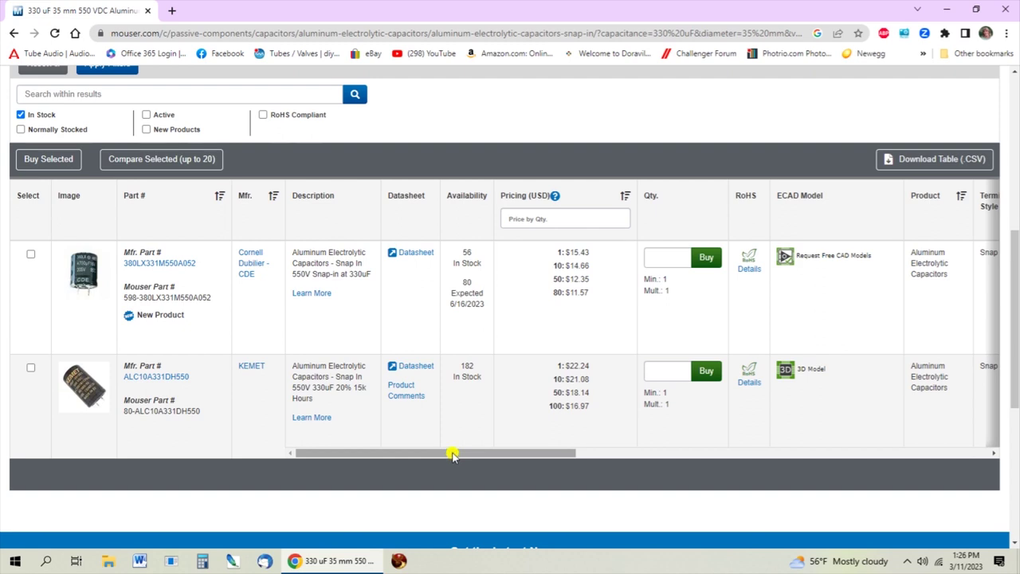
{"action": "left_click_drag", "start_coordinate": [452, 454], "coordinate": [883, 473]}
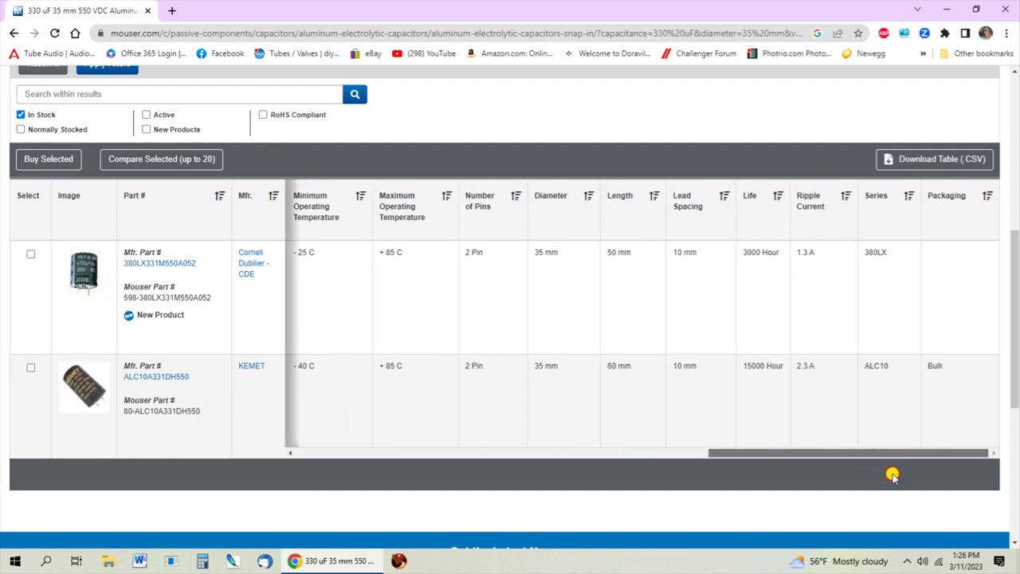
{"action": "left_click_drag", "start_coordinate": [884, 471], "coordinate": [872, 468]}
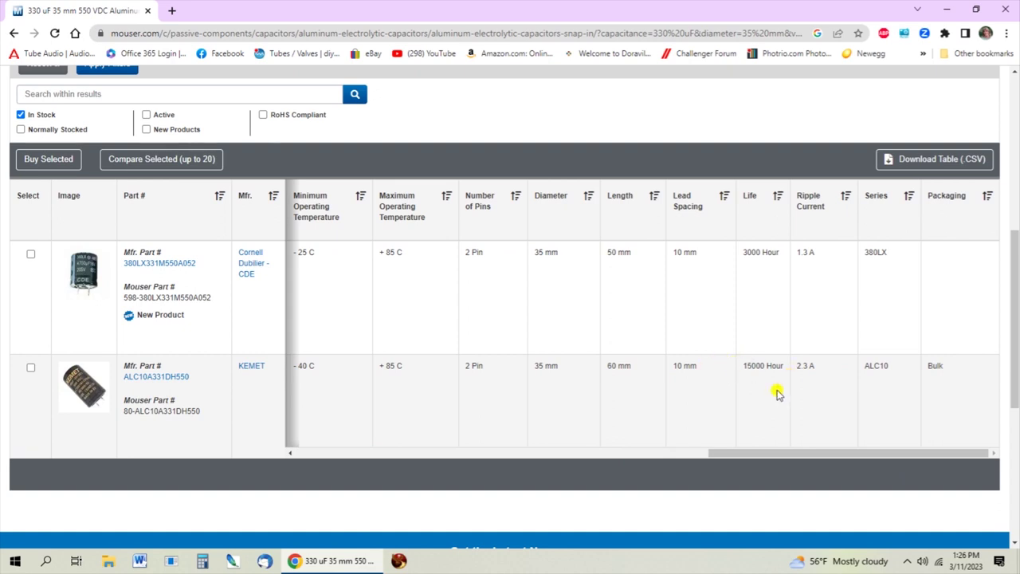
{"action": "left_click_drag", "start_coordinate": [766, 452], "coordinate": [756, 473]}
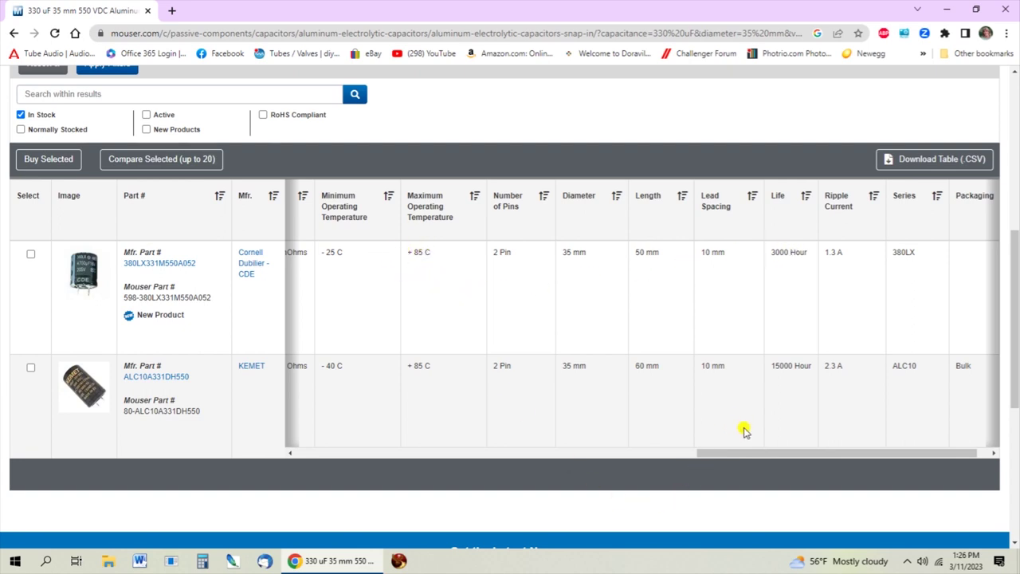
- Clear the 330 uF, 35 mm, 550 VDC and snap-in filters to return to the in-stock aluminum electrolytic capacitors
{"action": "left_click_drag", "start_coordinate": [741, 456], "coordinate": [682, 445]}
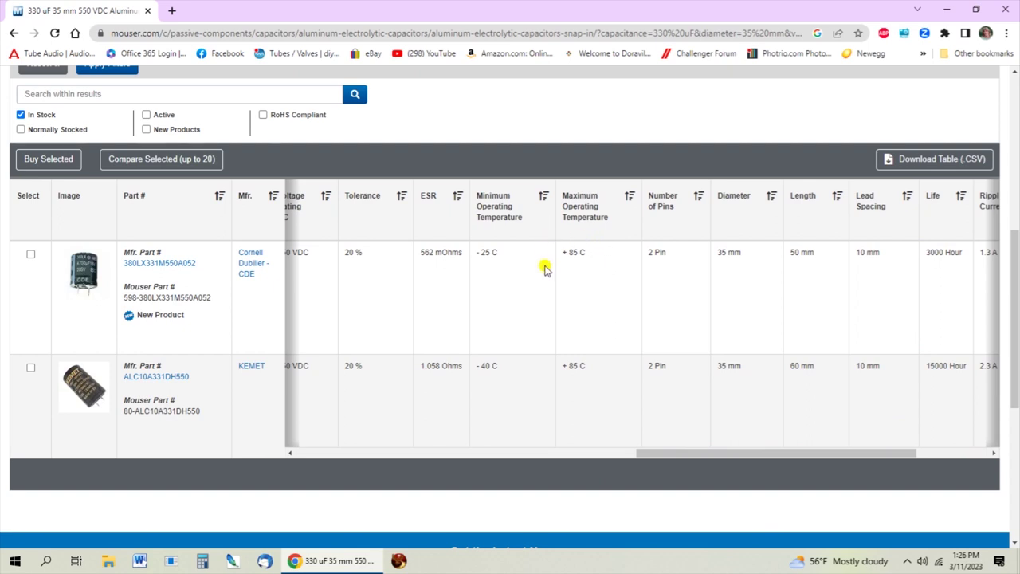
{"action": "left_click_drag", "start_coordinate": [663, 453], "coordinate": [239, 434]}
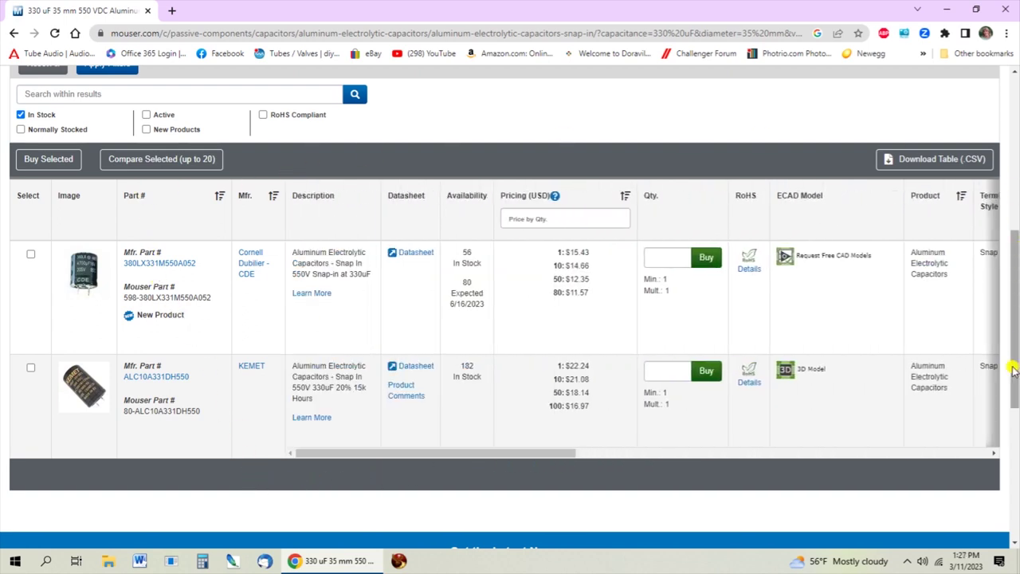
{"action": "left_click_drag", "start_coordinate": [1016, 365], "coordinate": [1014, 263]}
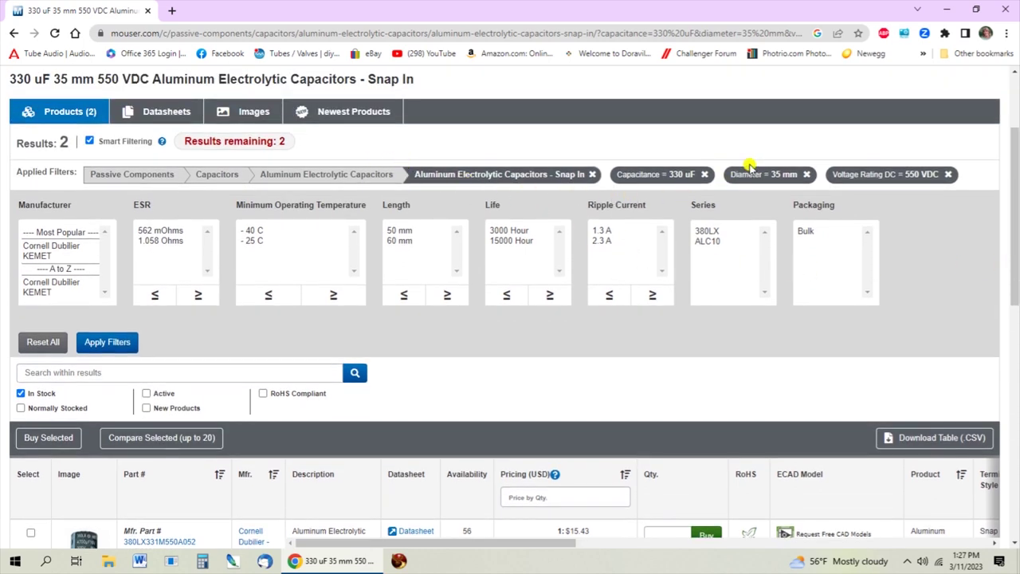
{"action": "left_click", "coordinate": [704, 176]}
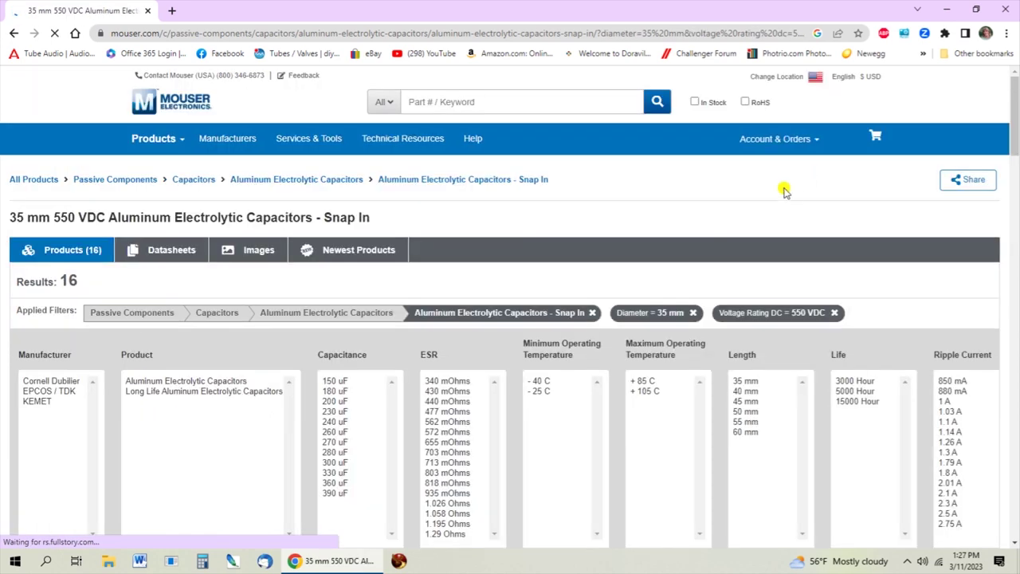
{"action": "left_click", "coordinate": [695, 312]}
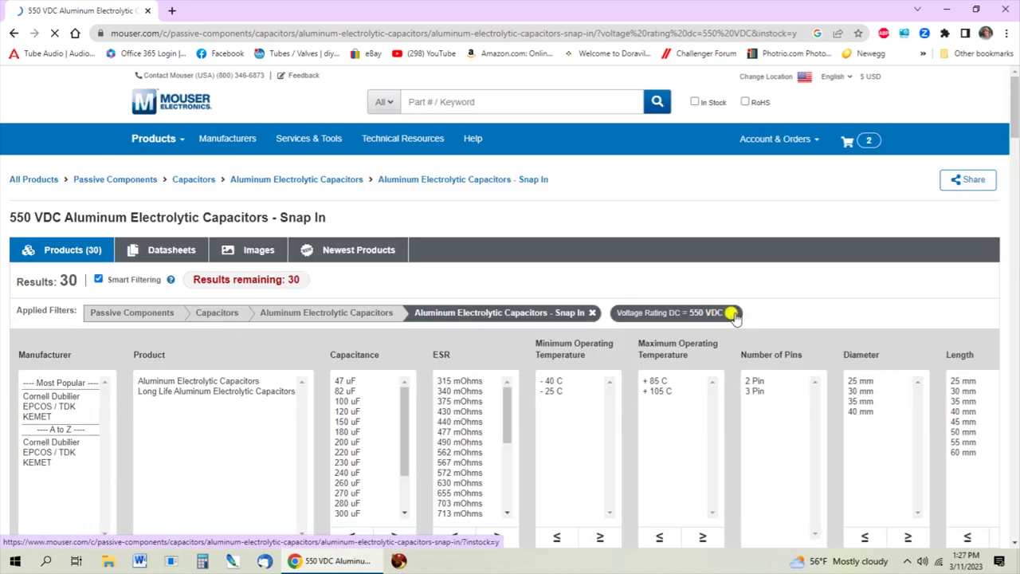
{"action": "left_click", "coordinate": [735, 312]}
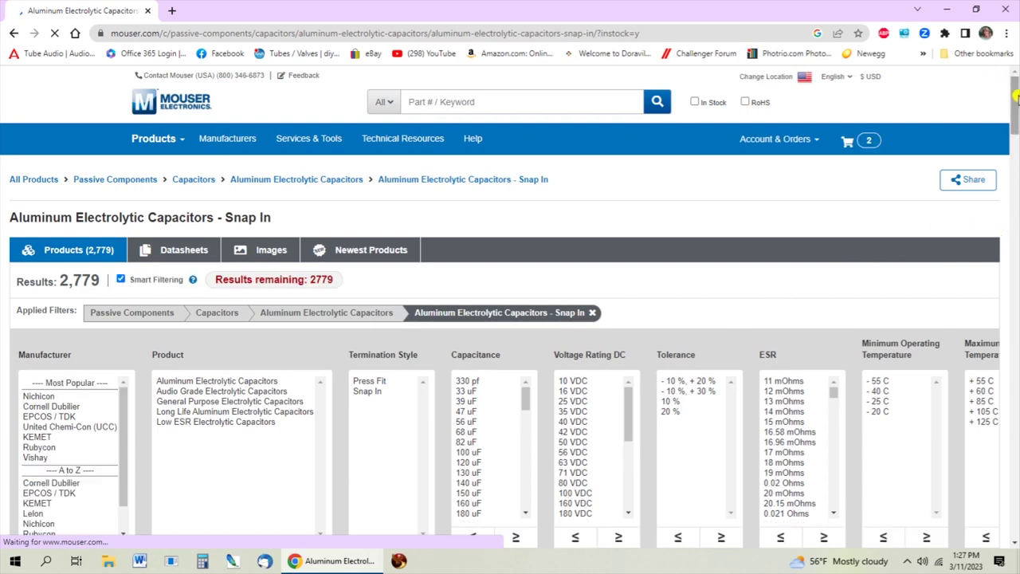
{"action": "left_click_drag", "start_coordinate": [1014, 95], "coordinate": [1014, 114]}
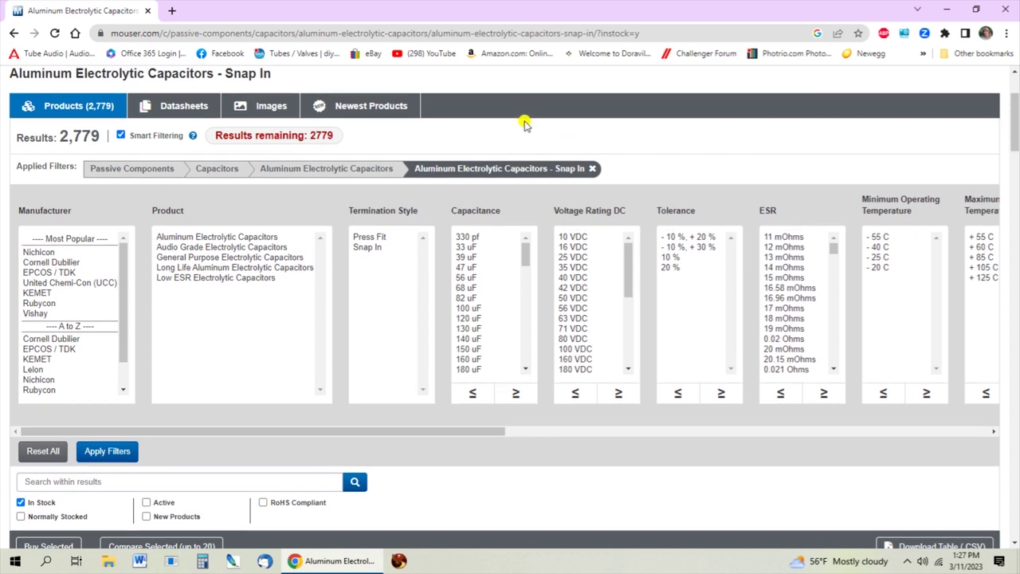
{"action": "key", "text": "alt+Left"}
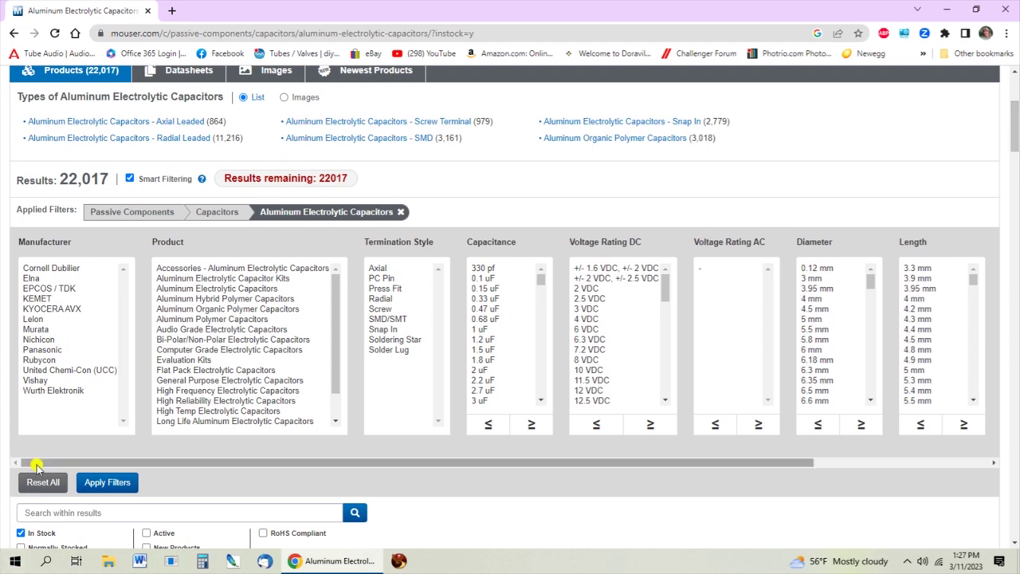
- Filter the aluminum electrolytic capacitors to Nichicon parts with a 350 VDC rating and 33 uF capacitance
{"action": "left_click", "coordinate": [45, 339]}
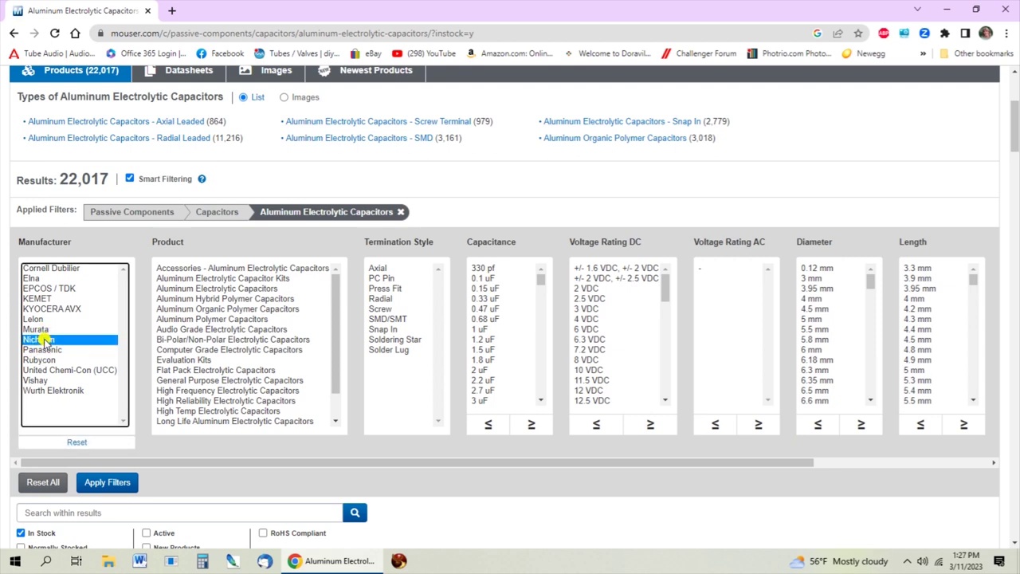
{"action": "left_click", "coordinate": [108, 482]}
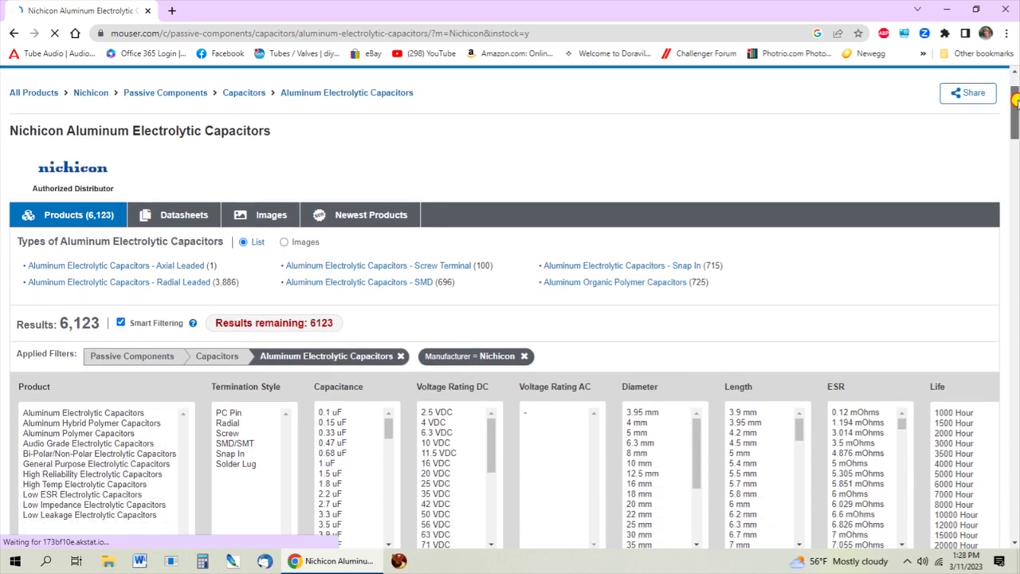
{"action": "left_click_drag", "start_coordinate": [1015, 93], "coordinate": [1016, 117]}
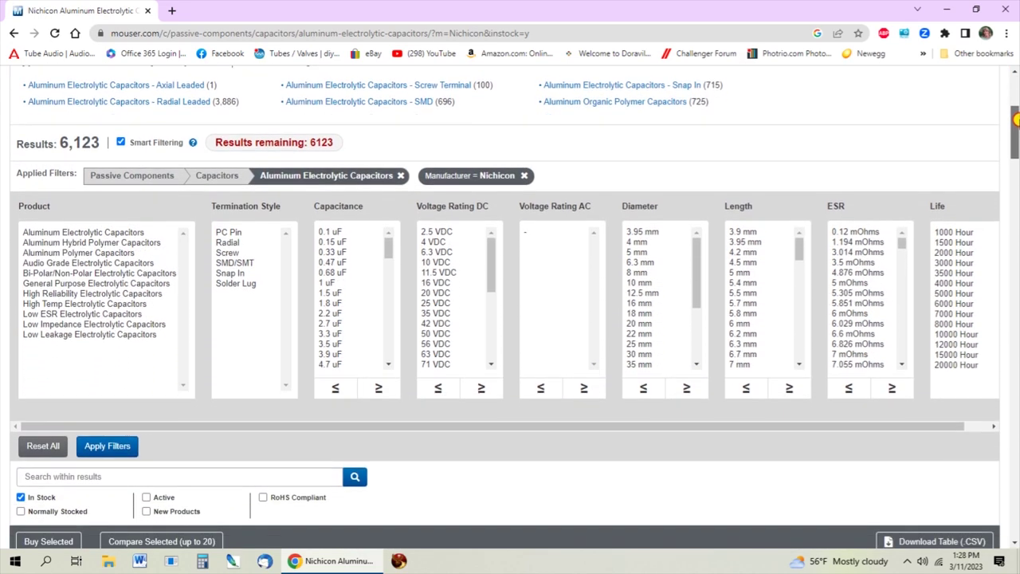
{"action": "left_click_drag", "start_coordinate": [486, 253], "coordinate": [498, 310]}
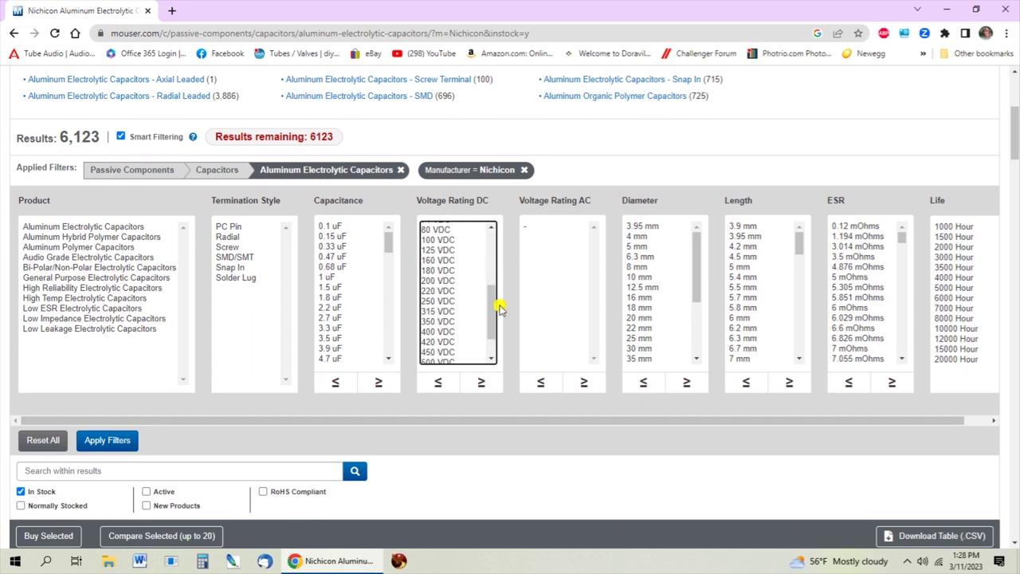
{"action": "left_click", "coordinate": [456, 321]}
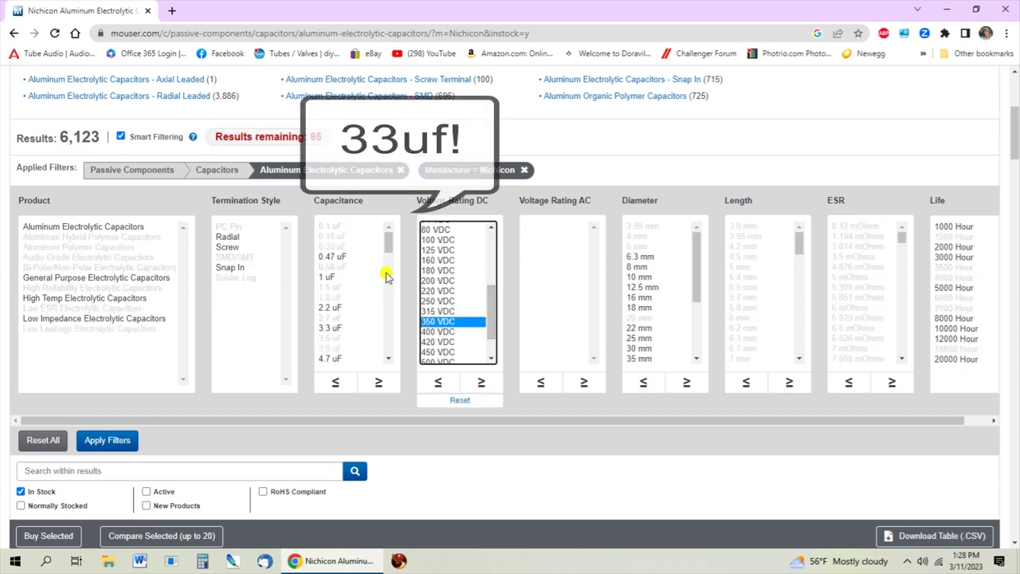
{"action": "left_click_drag", "start_coordinate": [387, 238], "coordinate": [389, 273]}
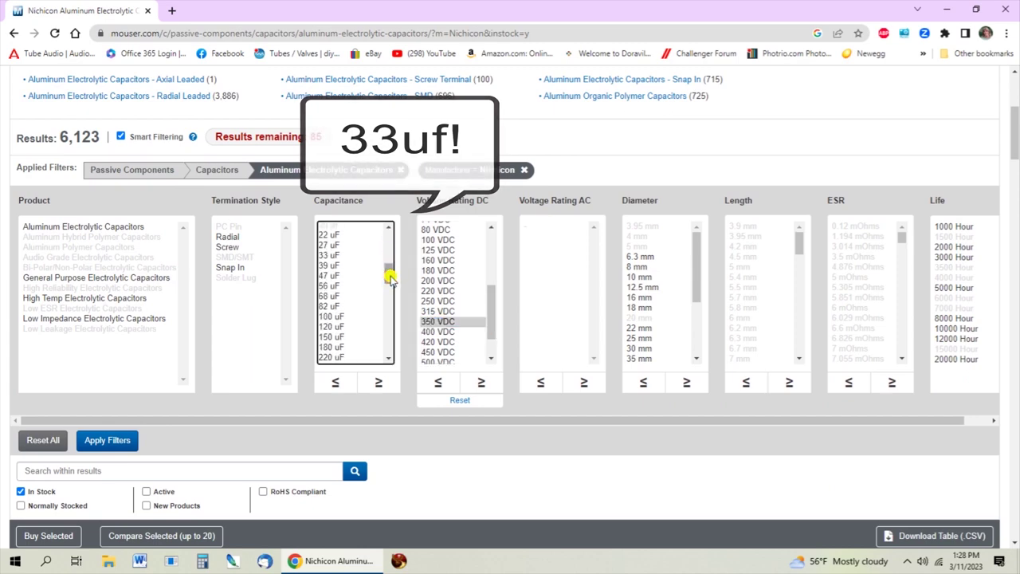
{"action": "left_click", "coordinate": [330, 256]}
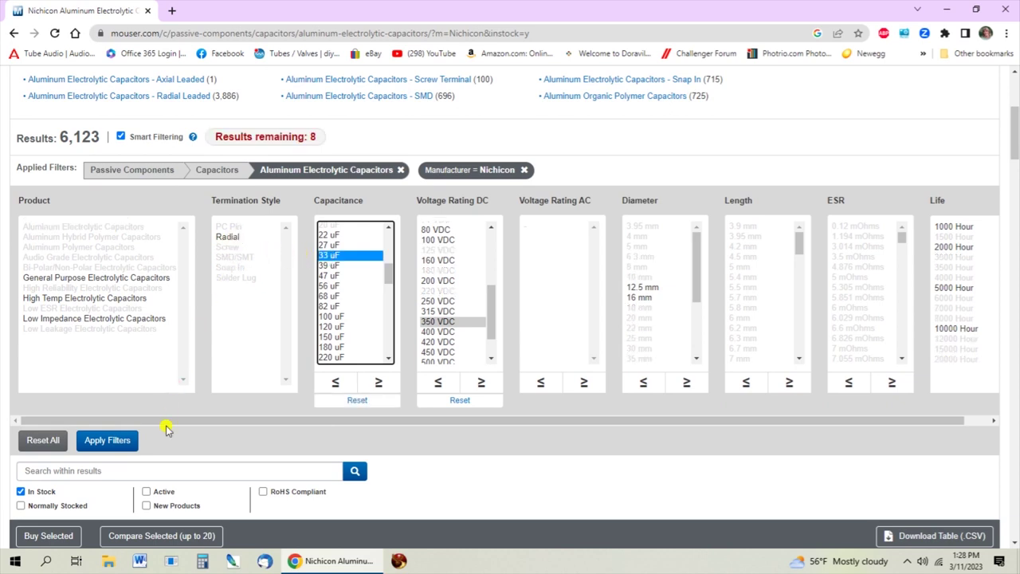
{"action": "left_click", "coordinate": [111, 441]}
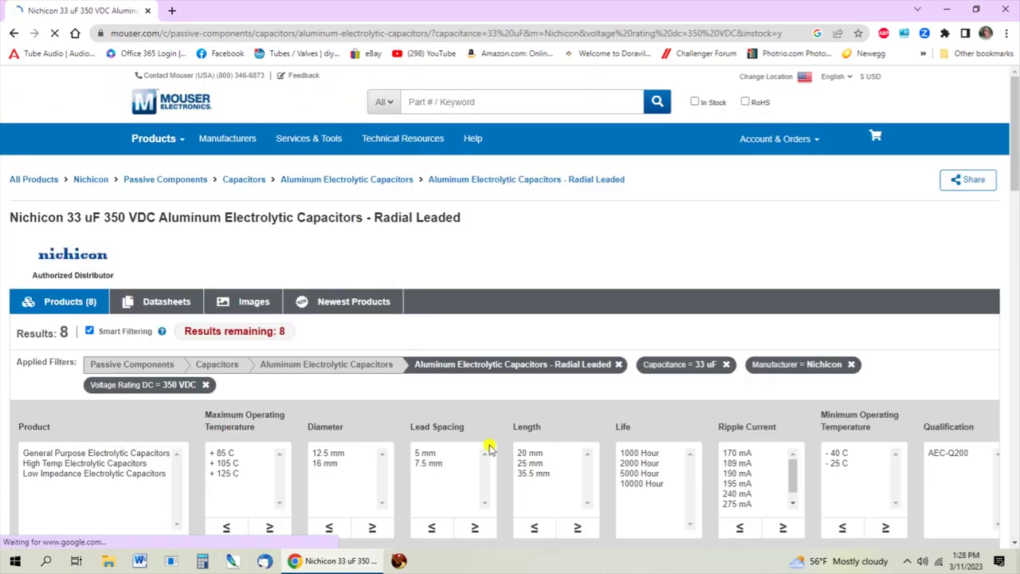
- Review the specifications of the Nichicon 33 uF 350 VDC capacitors and restrict them to a maximum operating temperature of +105 C
{"action": "left_click_drag", "start_coordinate": [1014, 174], "coordinate": [1014, 366]}
{"action": "left_click_drag", "start_coordinate": [414, 542], "coordinate": [615, 558]}
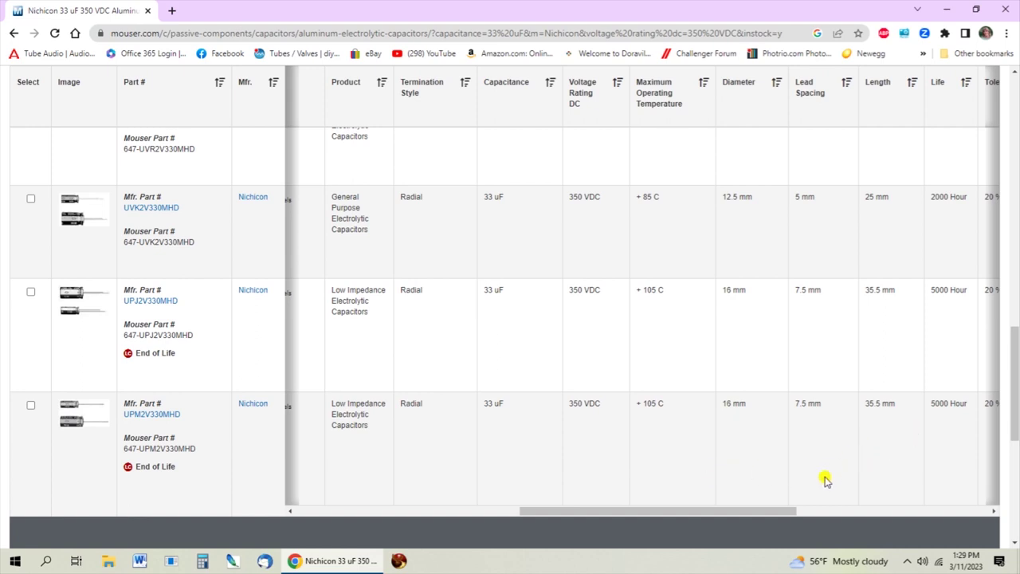
{"action": "left_click_drag", "start_coordinate": [747, 511], "coordinate": [848, 526]}
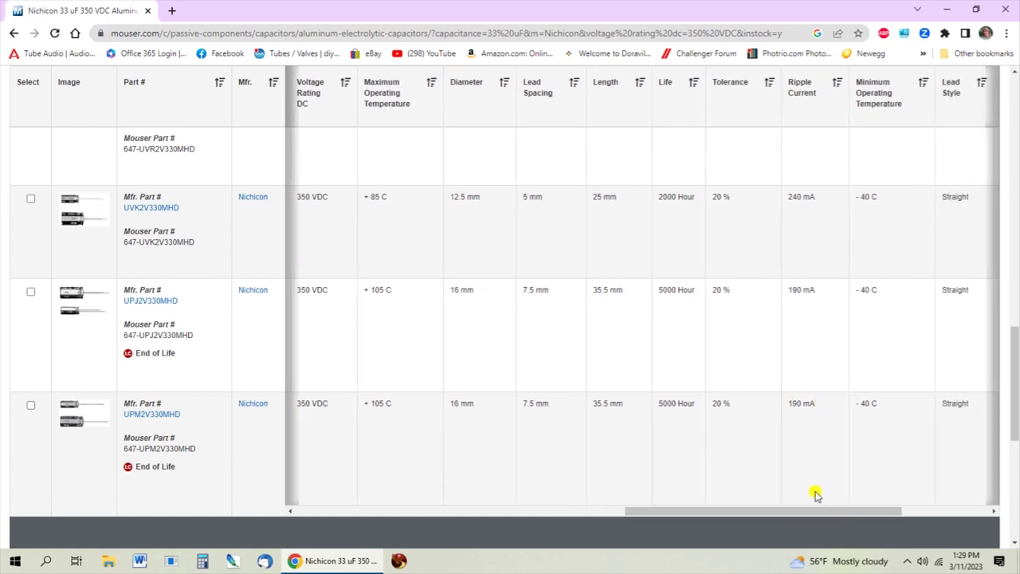
{"action": "left_click_drag", "start_coordinate": [815, 510], "coordinate": [747, 539]}
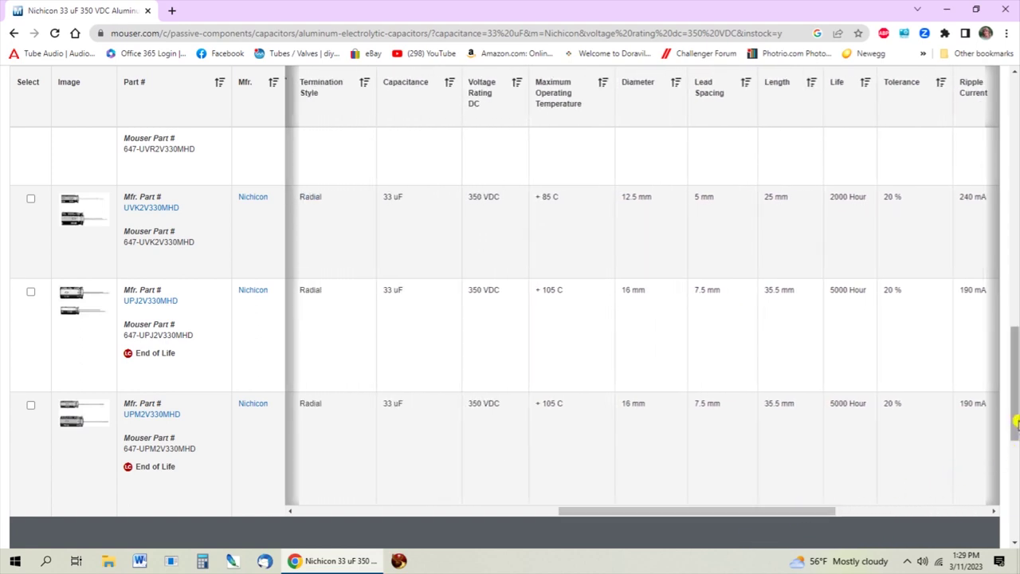
{"action": "left_click_drag", "start_coordinate": [1014, 419], "coordinate": [991, 295]}
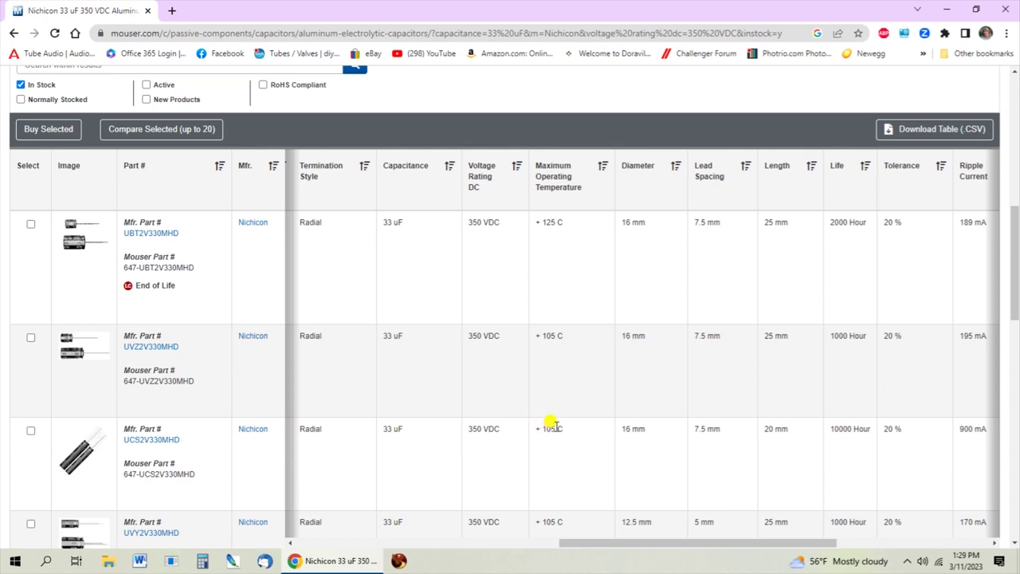
{"action": "left_click_drag", "start_coordinate": [670, 542], "coordinate": [715, 570]}
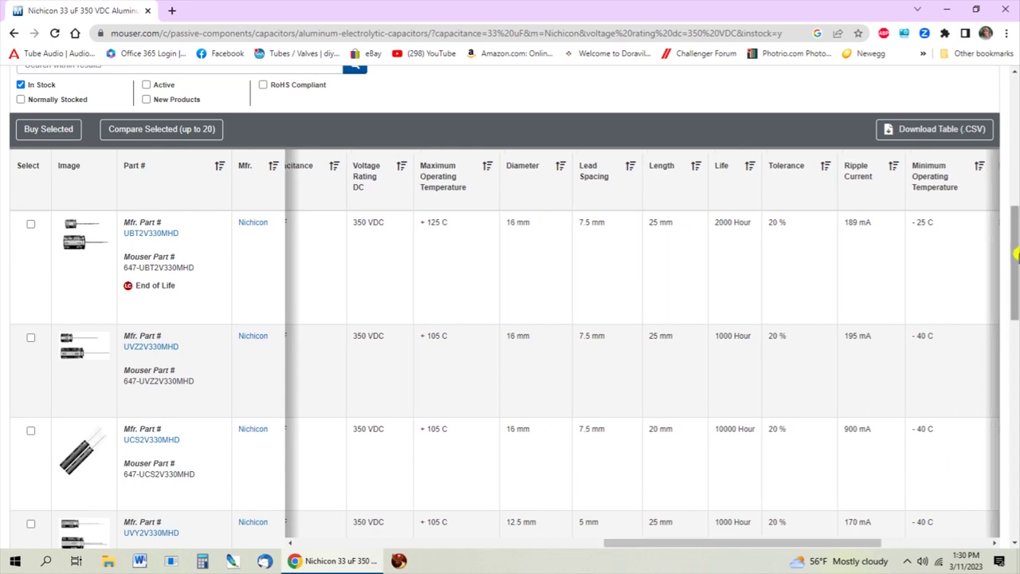
{"action": "left_click_drag", "start_coordinate": [1017, 253], "coordinate": [1015, 171]}
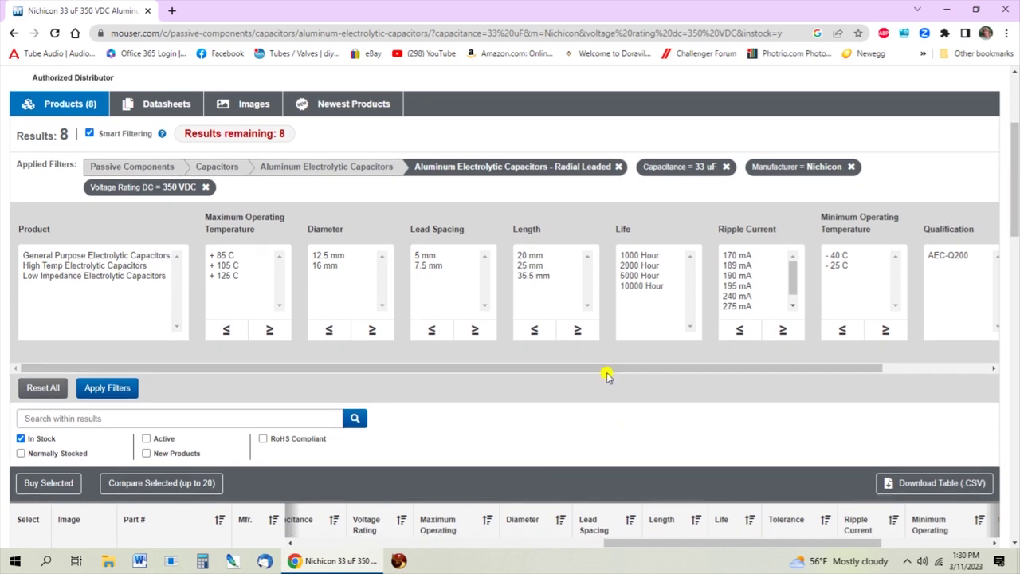
{"action": "left_click", "coordinate": [225, 266]}
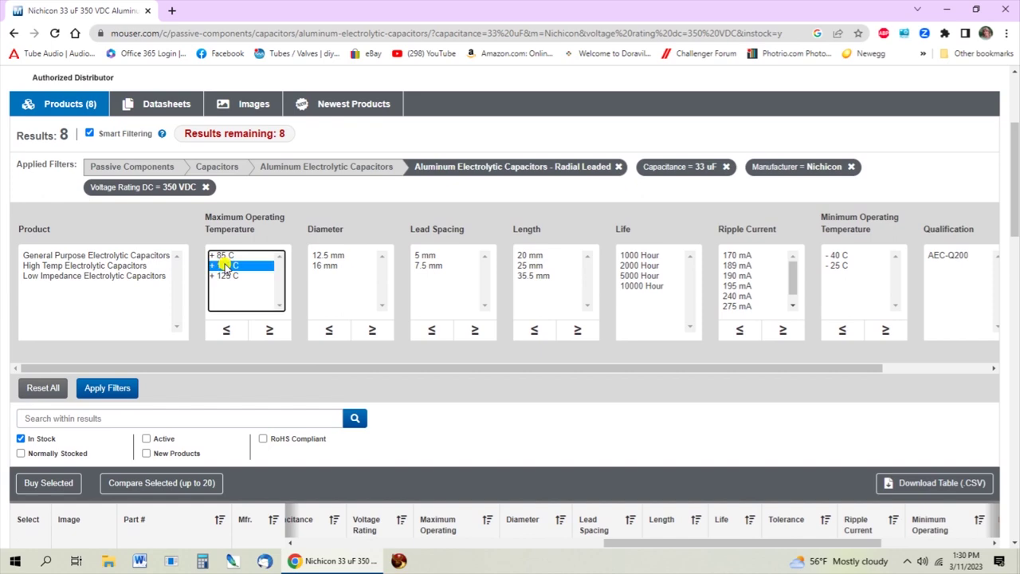
{"action": "left_click", "coordinate": [106, 393]}
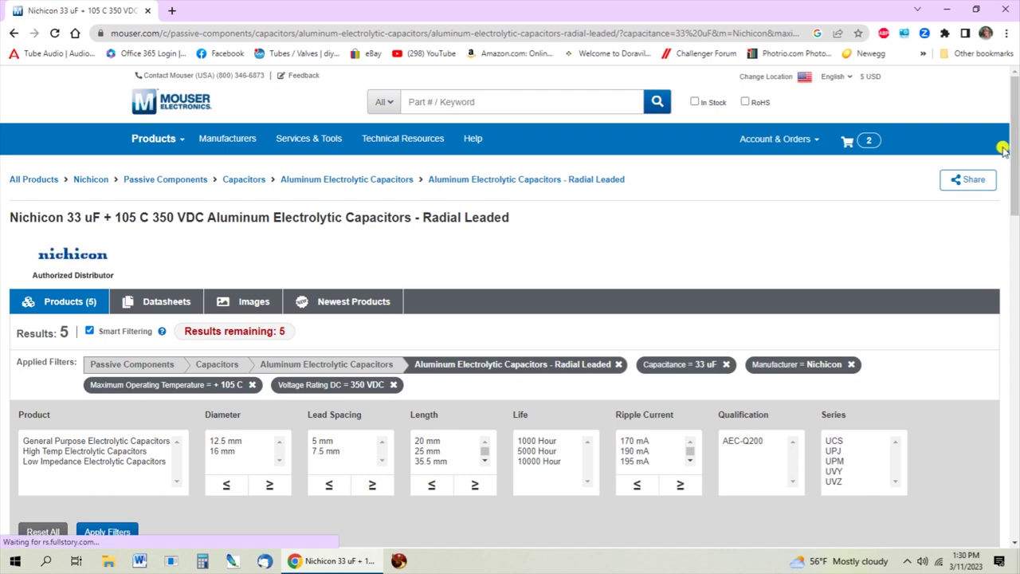
- Compare the +105 C Nichicon capacitors by price, availability, product type, dimensions, lead spacing, life and ripple current
{"action": "left_click_drag", "start_coordinate": [1016, 142], "coordinate": [1016, 289]}
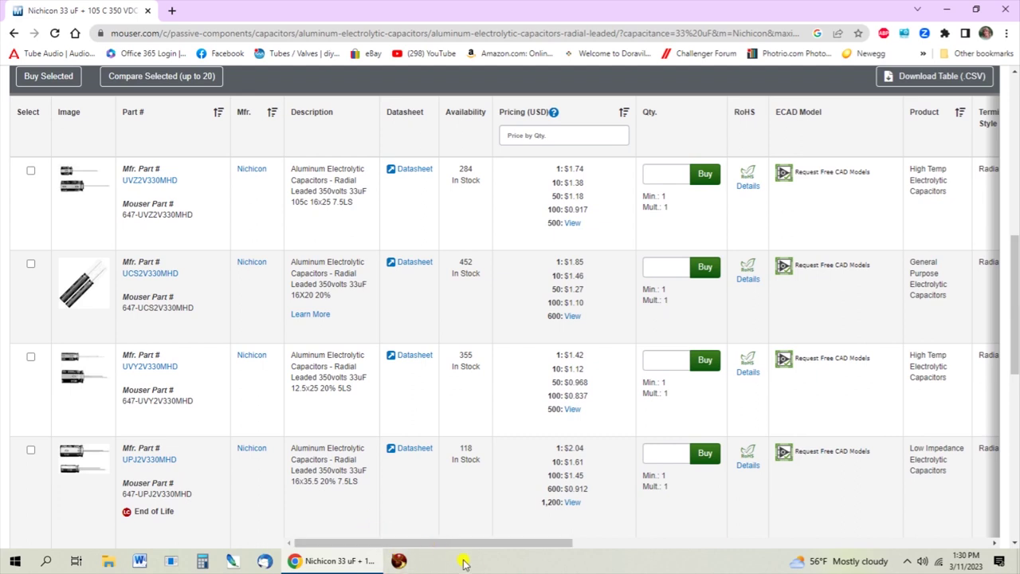
{"action": "left_click_drag", "start_coordinate": [499, 545], "coordinate": [764, 547]}
{"action": "left_click_drag", "start_coordinate": [1015, 269], "coordinate": [1002, 247]}
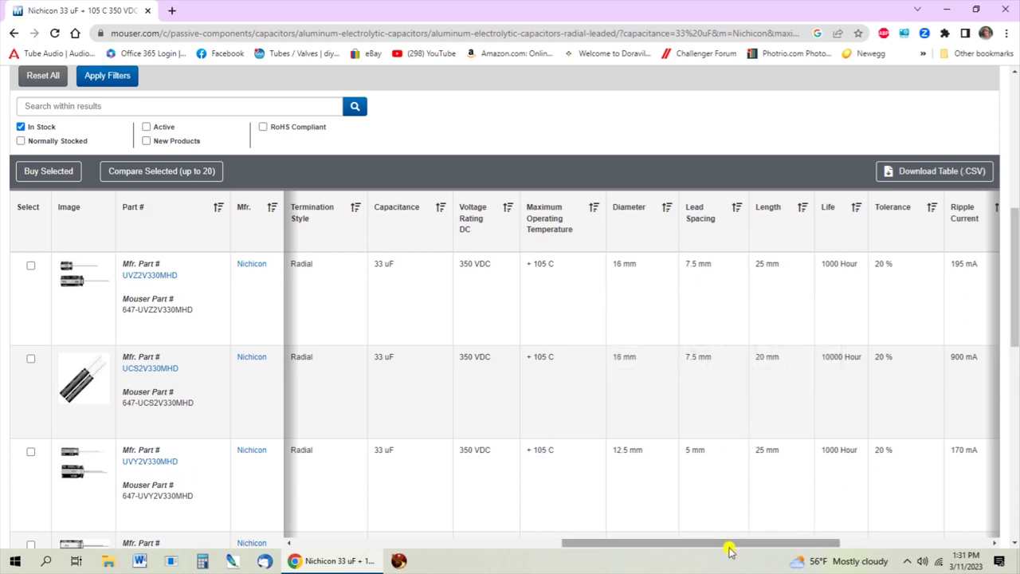
{"action": "left_click_drag", "start_coordinate": [727, 541], "coordinate": [765, 550]}
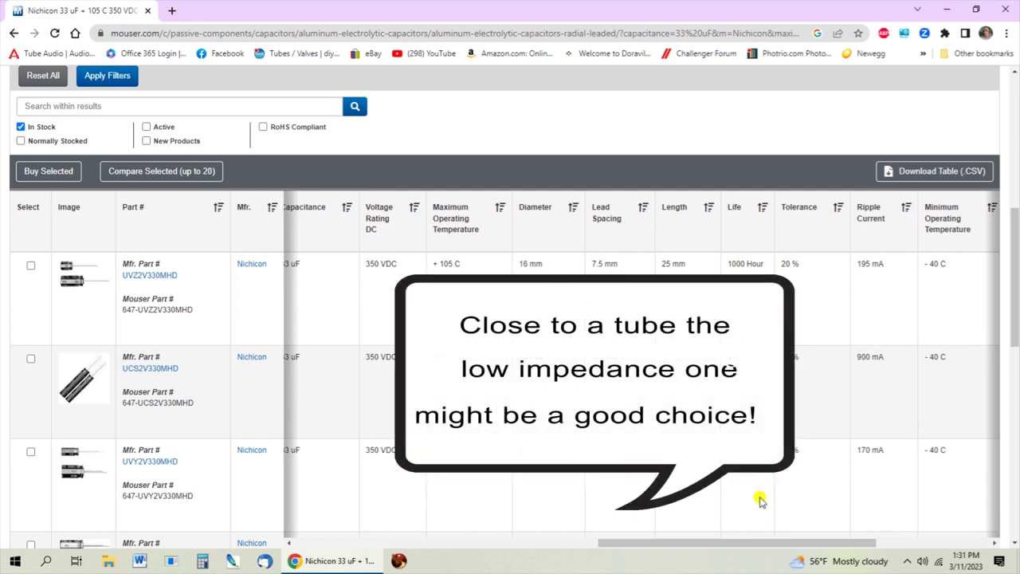
{"action": "left_click_drag", "start_coordinate": [730, 542], "coordinate": [344, 539]}
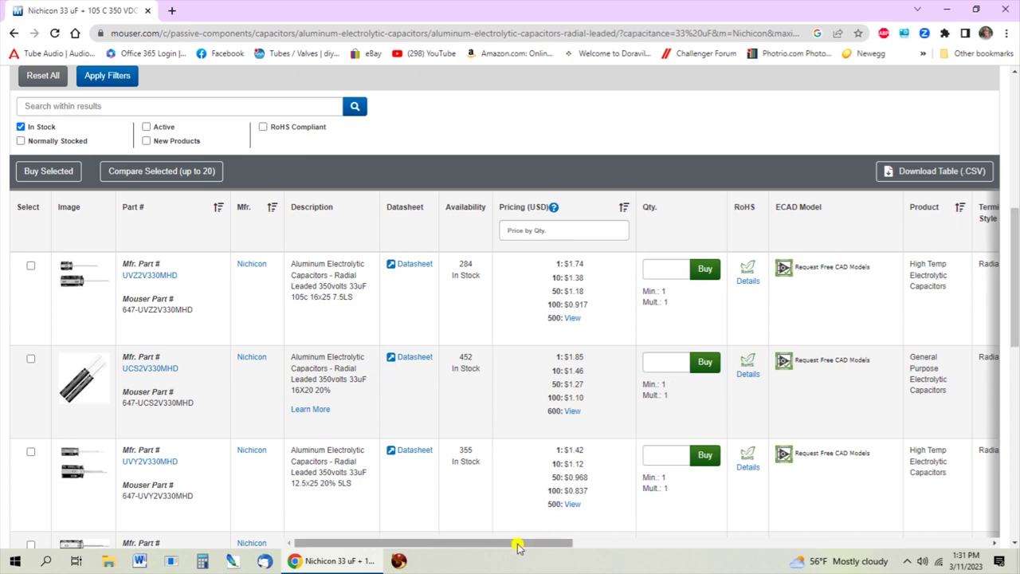
{"action": "left_click_drag", "start_coordinate": [516, 546], "coordinate": [694, 531]}
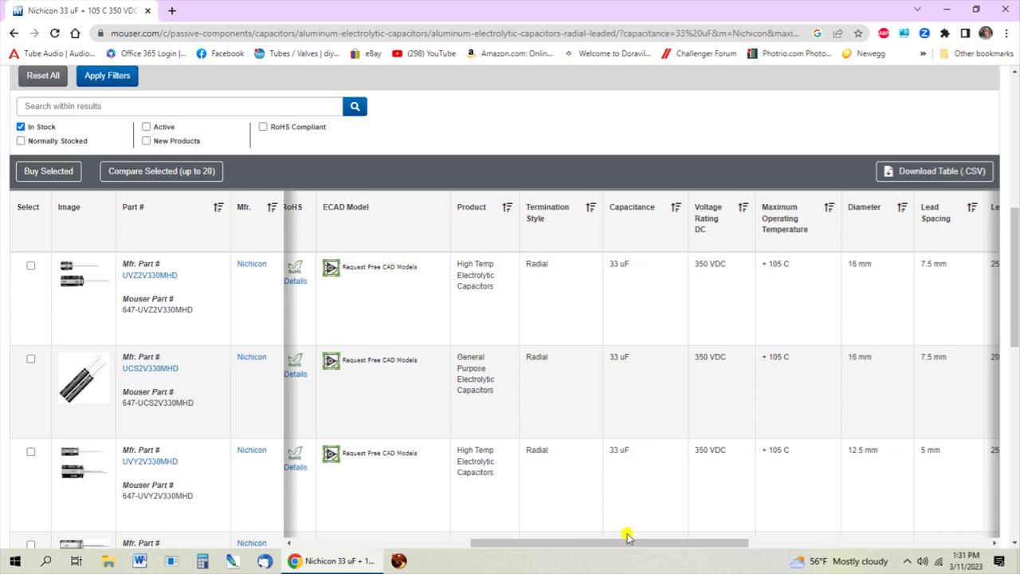
{"action": "left_click_drag", "start_coordinate": [632, 546], "coordinate": [348, 566]}
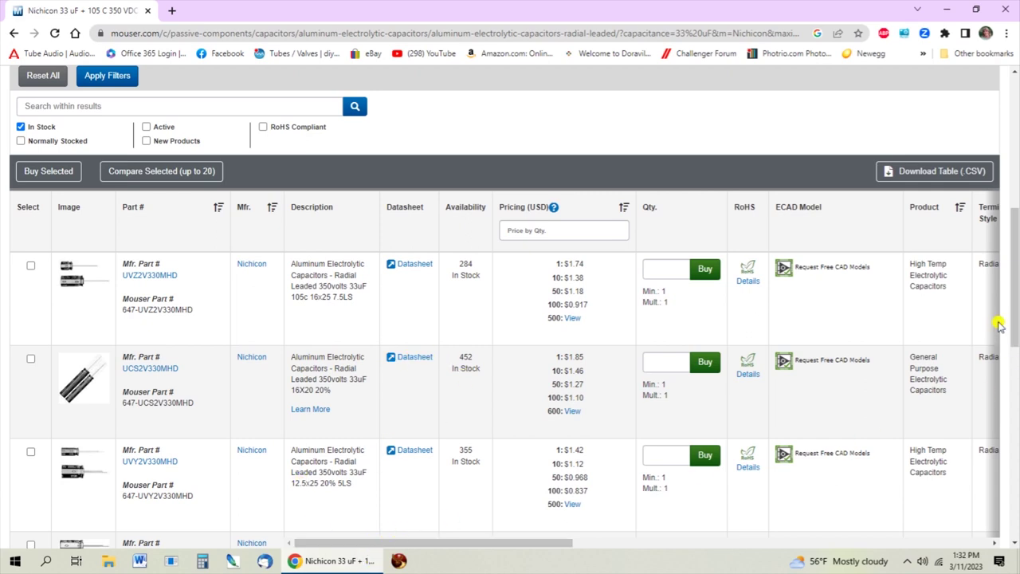
{"action": "left_click_drag", "start_coordinate": [1013, 271], "coordinate": [1016, 321]}
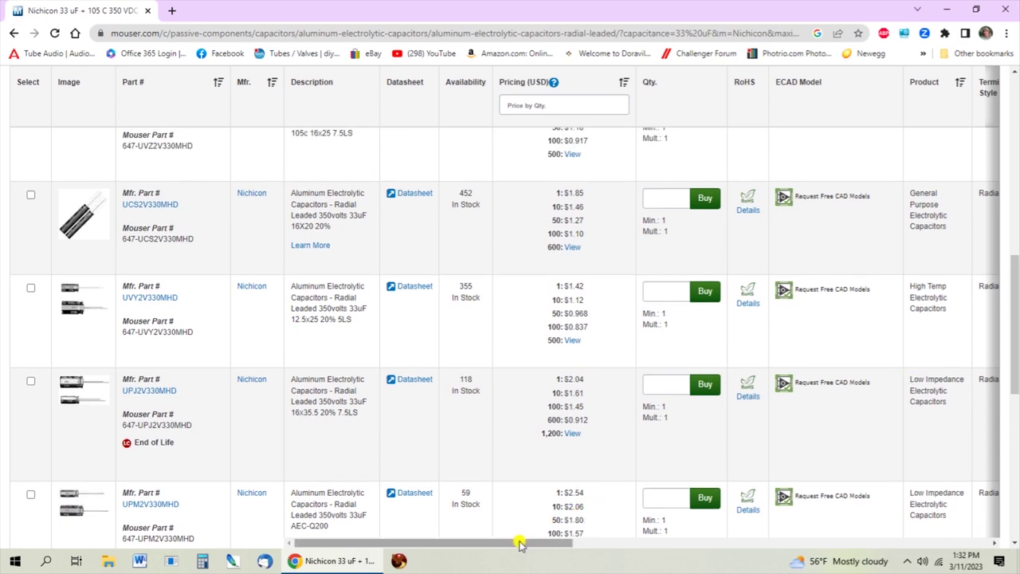
{"action": "left_click_drag", "start_coordinate": [518, 544], "coordinate": [925, 533]}
{"action": "left_click_drag", "start_coordinate": [928, 534], "coordinate": [463, 570]}
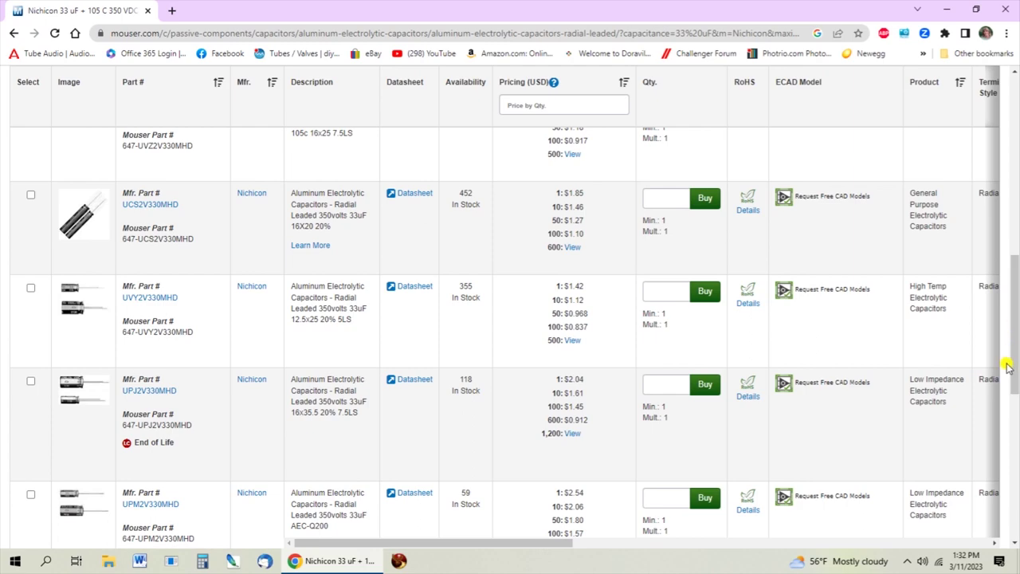
- Try to remove the radial-leaded category filter, and clear the 33 uF capacitance filter from the Nichicon results
{"action": "left_click_drag", "start_coordinate": [1014, 362], "coordinate": [995, 220]}
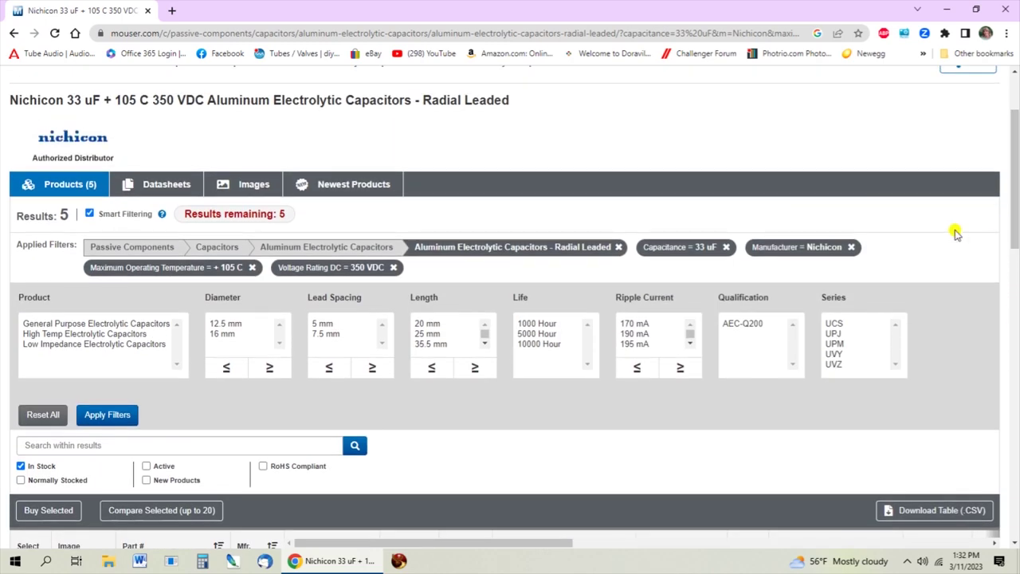
{"action": "left_click", "coordinate": [619, 250]}
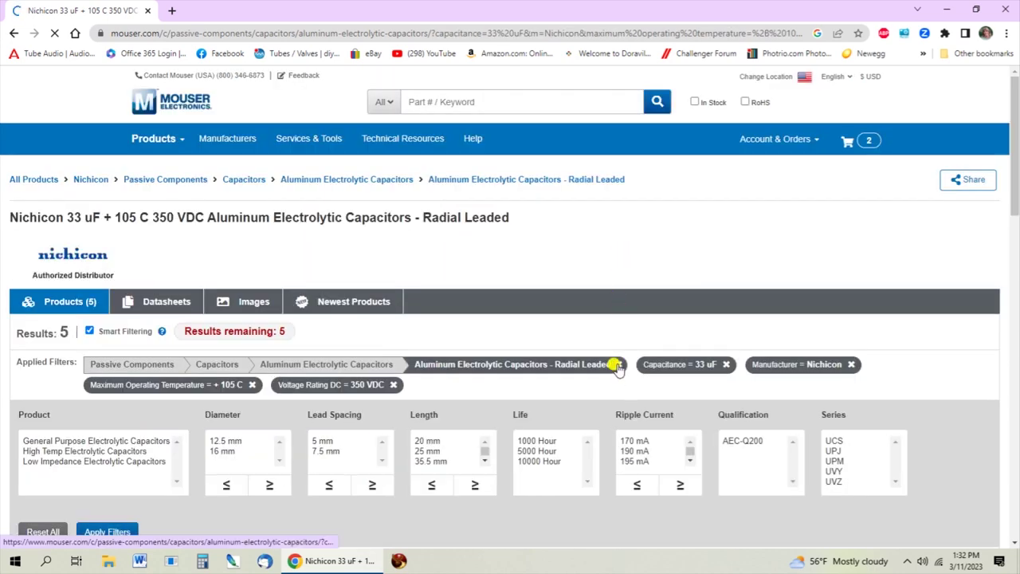
{"action": "left_click", "coordinate": [724, 364]}
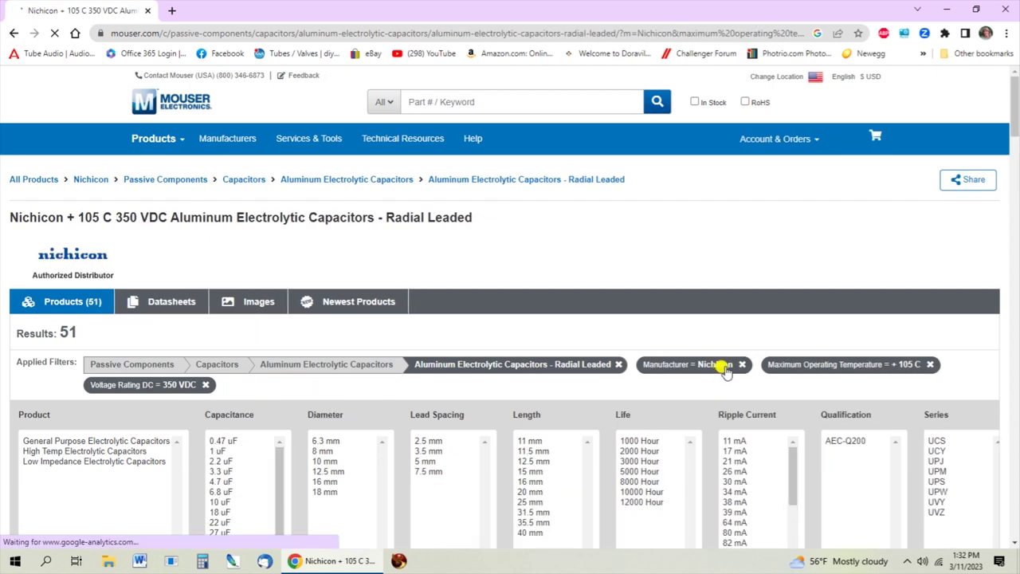
- Clear the remaining filters from the aluminum electrolytic capacitors and restrict the product type to Audio Grade Electrolytic Capacitors
{"action": "left_click", "coordinate": [722, 365]}
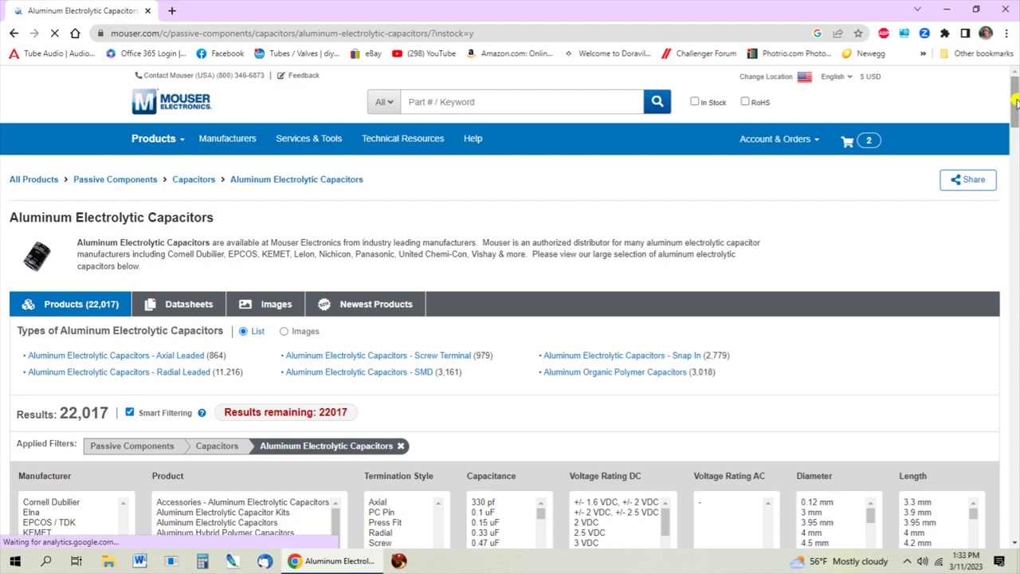
{"action": "scroll", "coordinate": [455, 284], "scroll_direction": "down", "scroll_amount": 3}
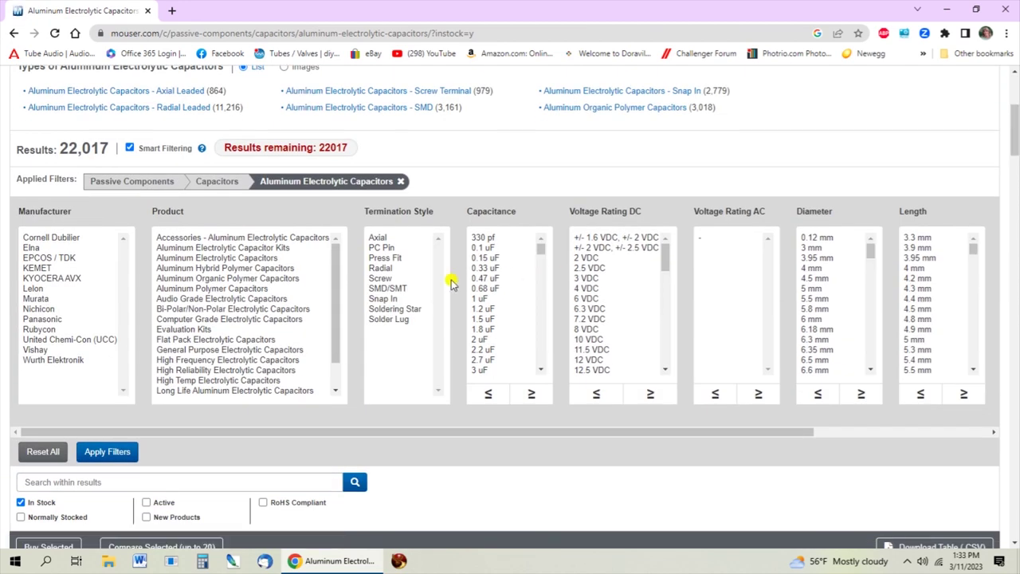
{"action": "left_click", "coordinate": [204, 298]}
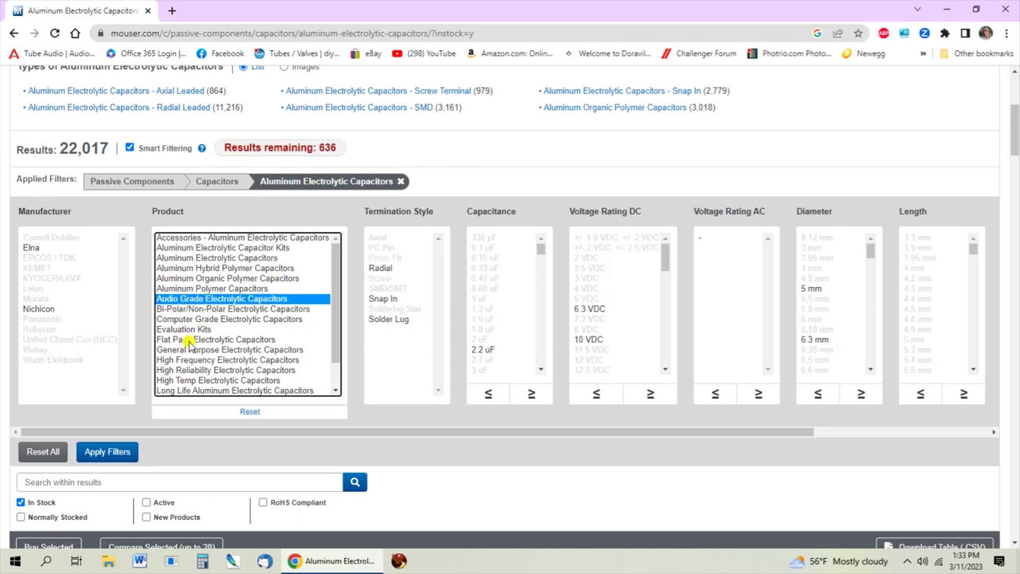
{"action": "left_click", "coordinate": [102, 461]}
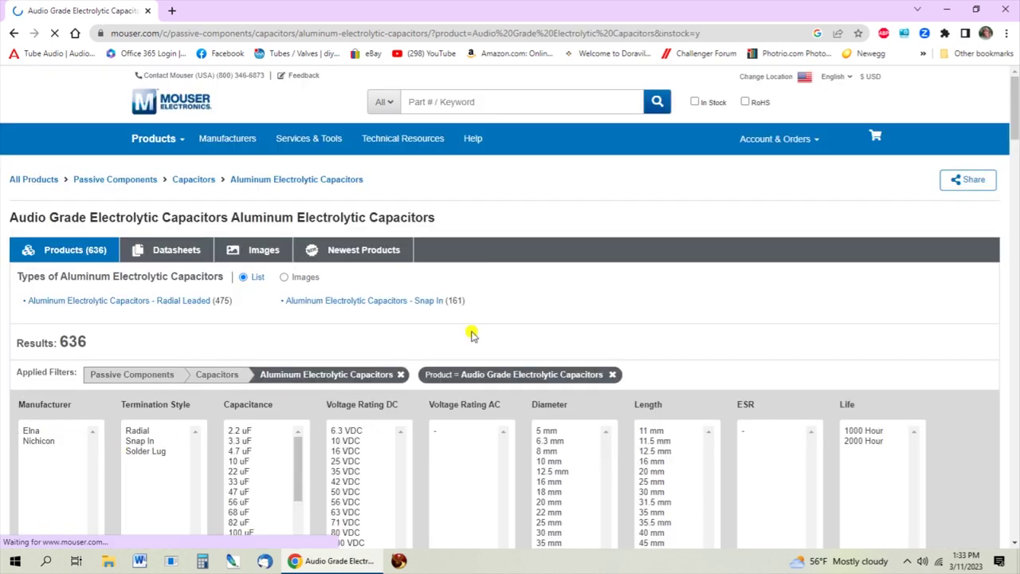
- Filter the audio grade capacitors to a 100 VDC voltage rating and 100 uF capacitance
{"action": "left_click_drag", "start_coordinate": [1015, 75], "coordinate": [1016, 108]}
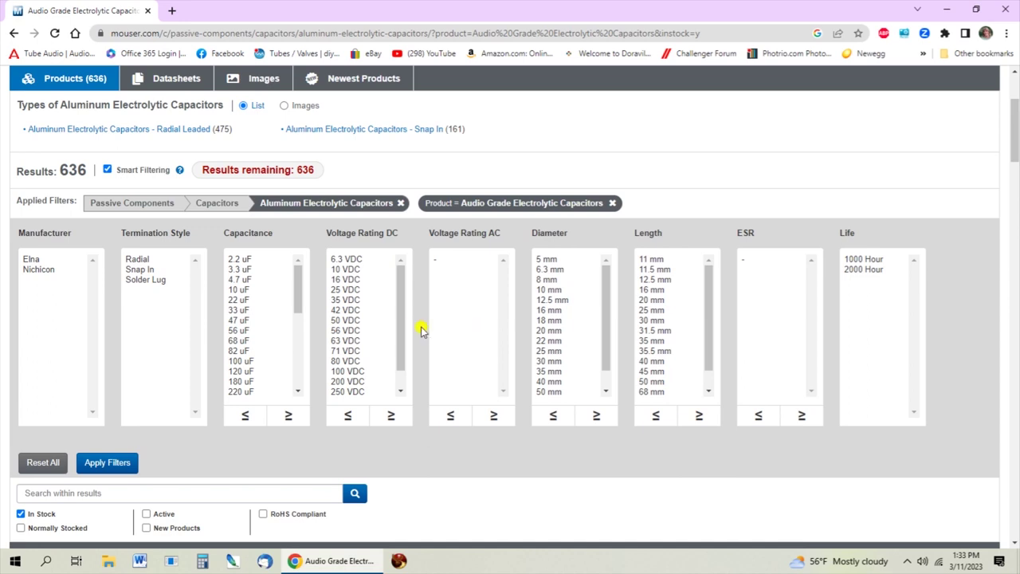
{"action": "left_click_drag", "start_coordinate": [400, 319], "coordinate": [402, 337]}
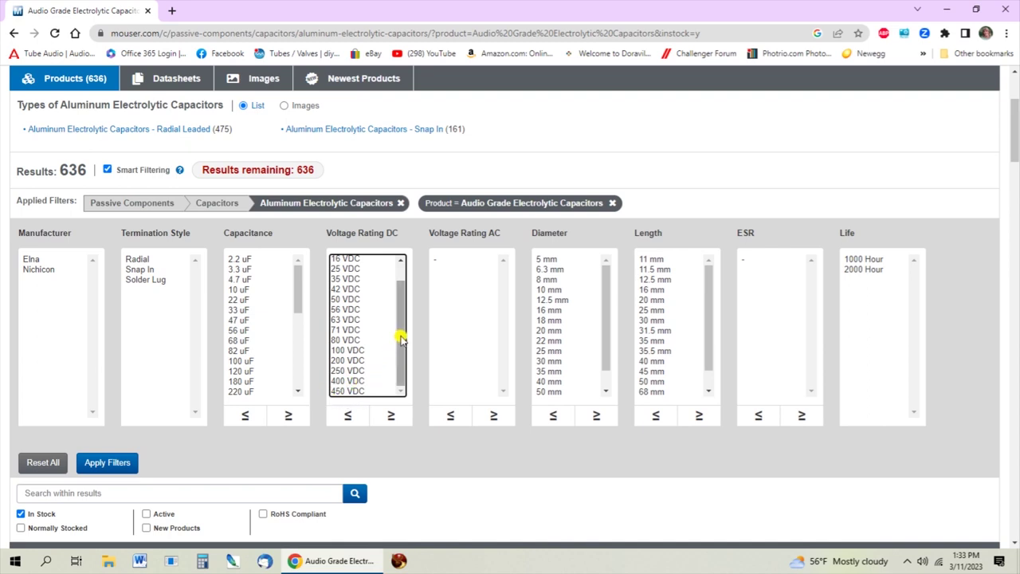
{"action": "left_click_drag", "start_coordinate": [400, 338], "coordinate": [399, 325]}
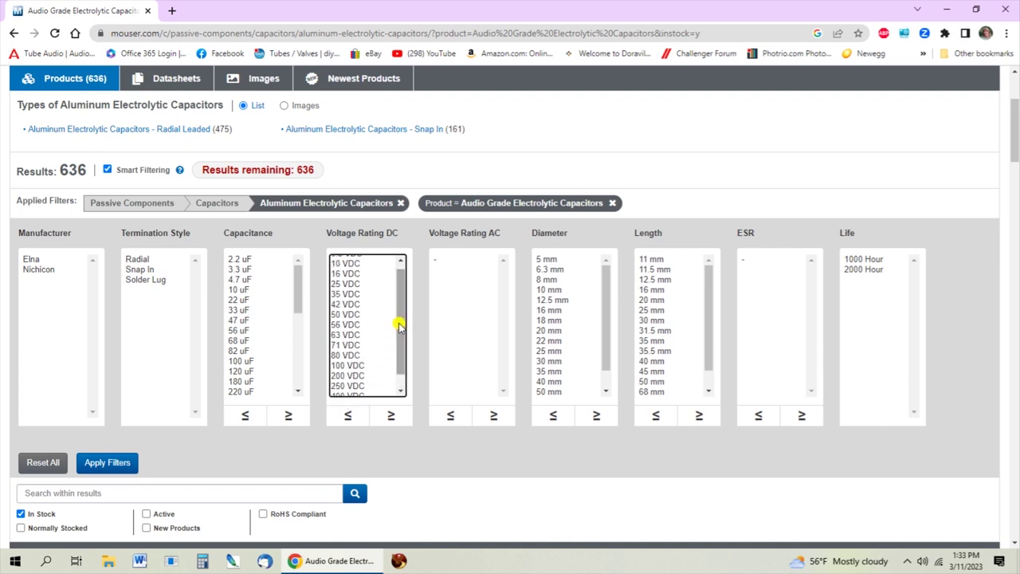
{"action": "left_click", "coordinate": [360, 364]}
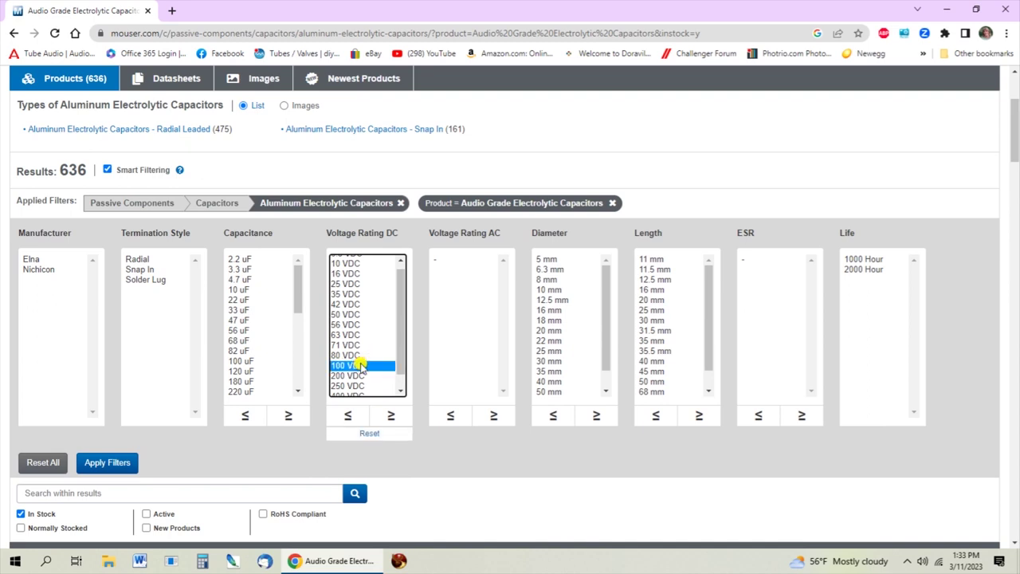
{"action": "left_click", "coordinate": [244, 361]}
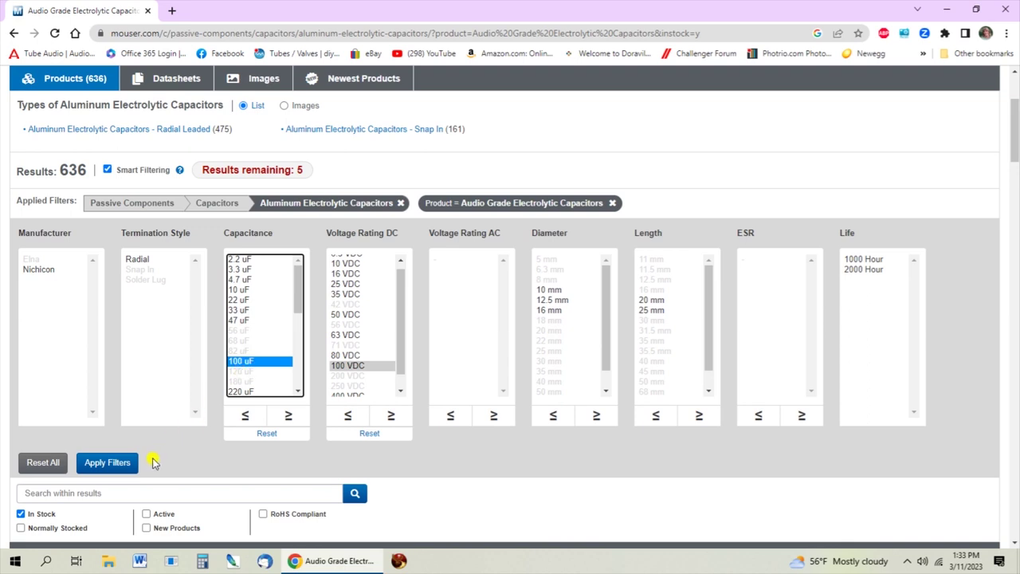
{"action": "left_click", "coordinate": [118, 467]}
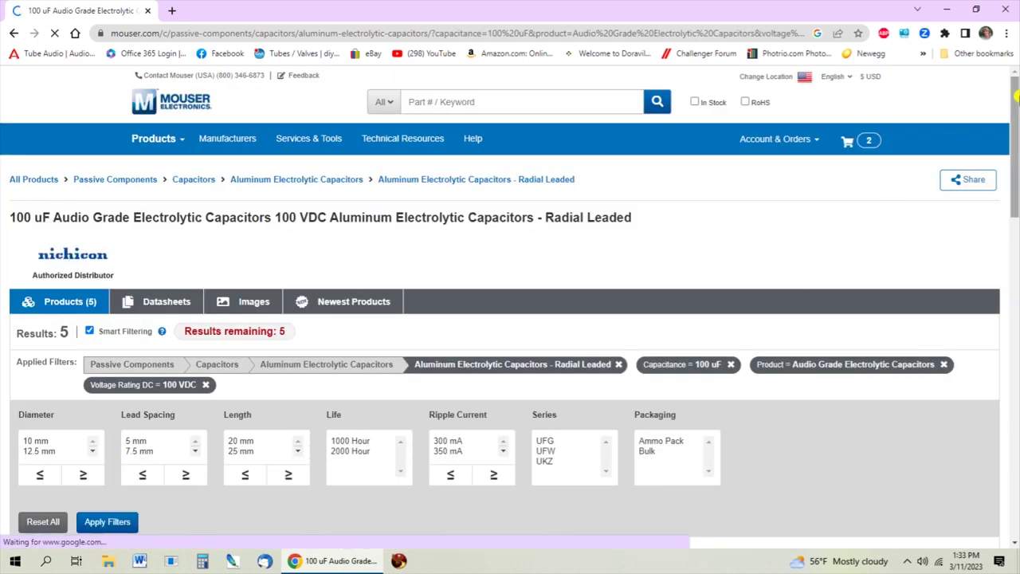
- Check the pricing of the 100 uF audio grade capacitors, examine the UFG2A101MHM datasheet for its grade and specifications, and return to the results
{"action": "left_click_drag", "start_coordinate": [1017, 96], "coordinate": [974, 261]}
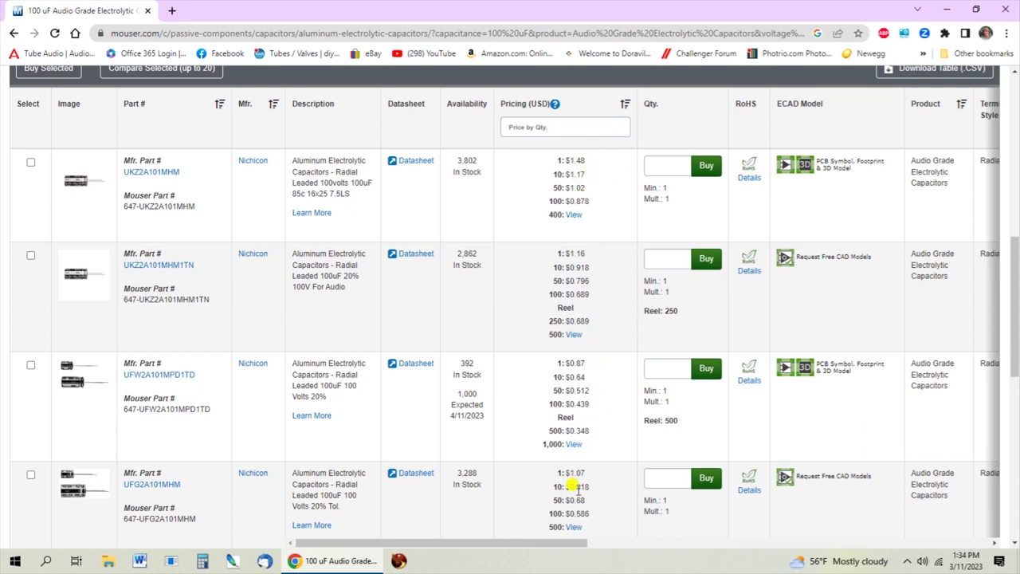
{"action": "mouse_move", "coordinate": [1011, 249]}
{"action": "left_mouse_down"}
{"action": "mouse_move", "coordinate": [1015, 288]}
{"action": "mouse_move", "coordinate": [1014, 264]}
{"action": "left_mouse_up"}
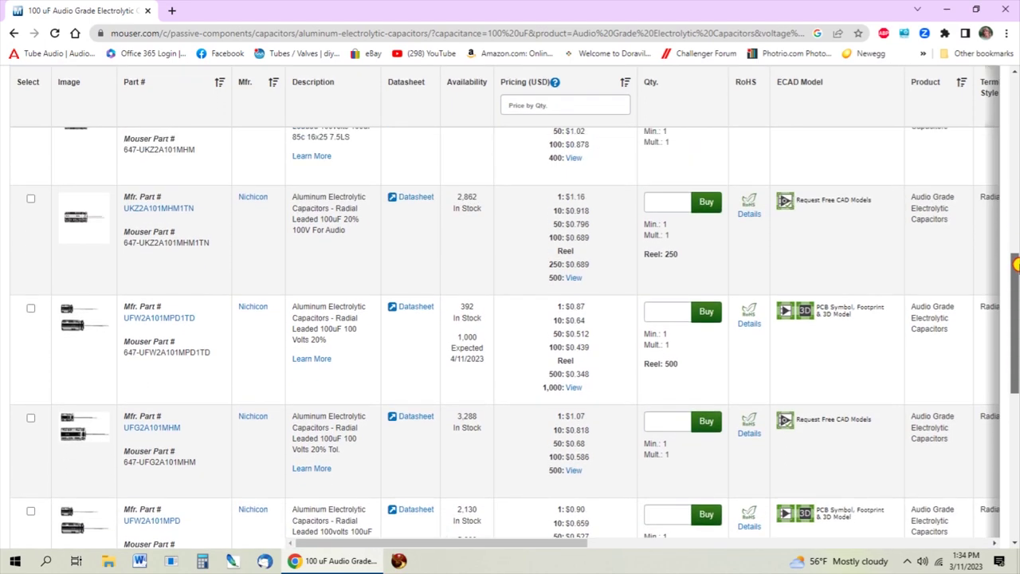
{"action": "left_click", "coordinate": [416, 416]}
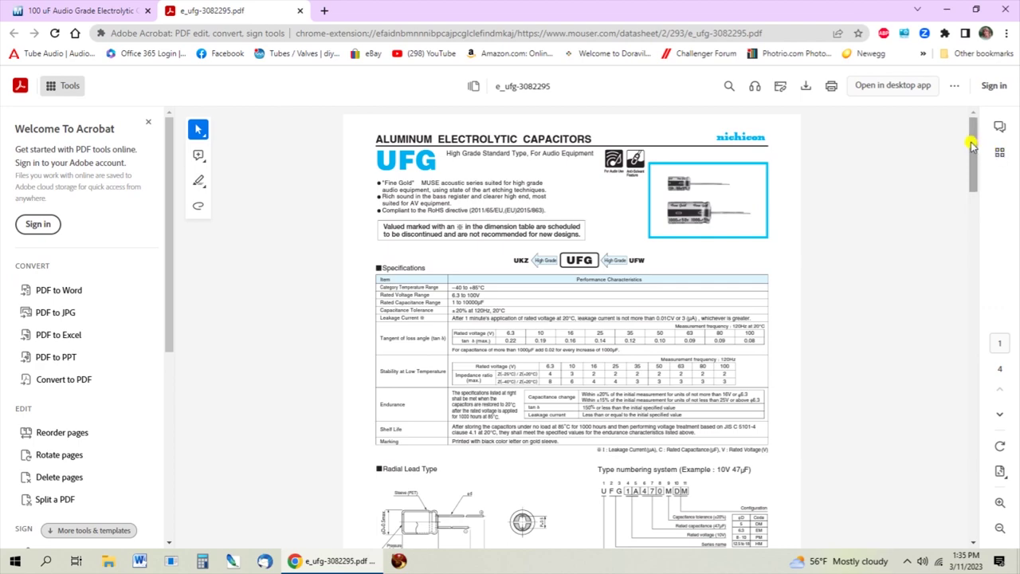
{"action": "left_click_drag", "start_coordinate": [972, 143], "coordinate": [994, 79]}
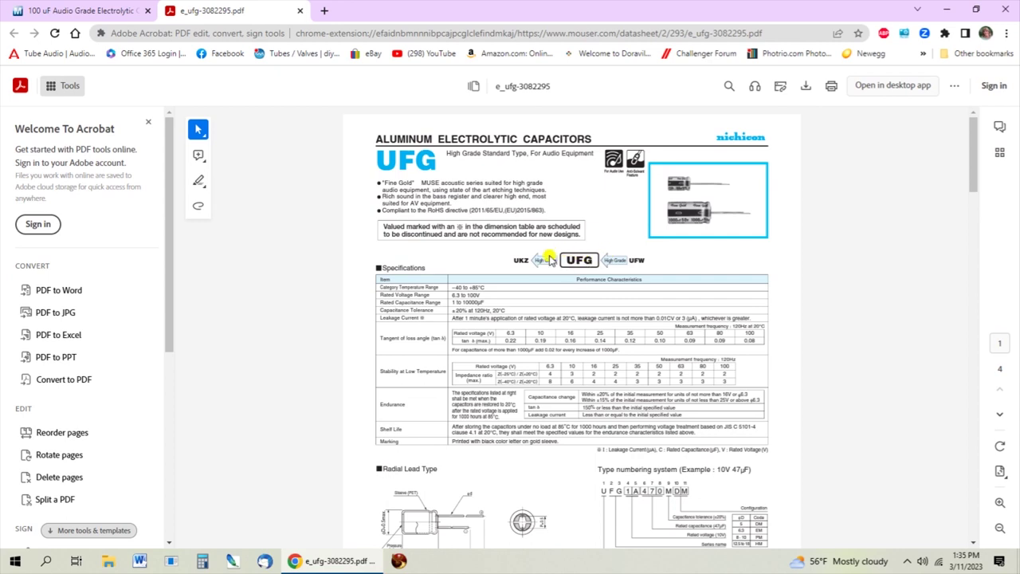
{"action": "left_click", "coordinate": [60, 8]}
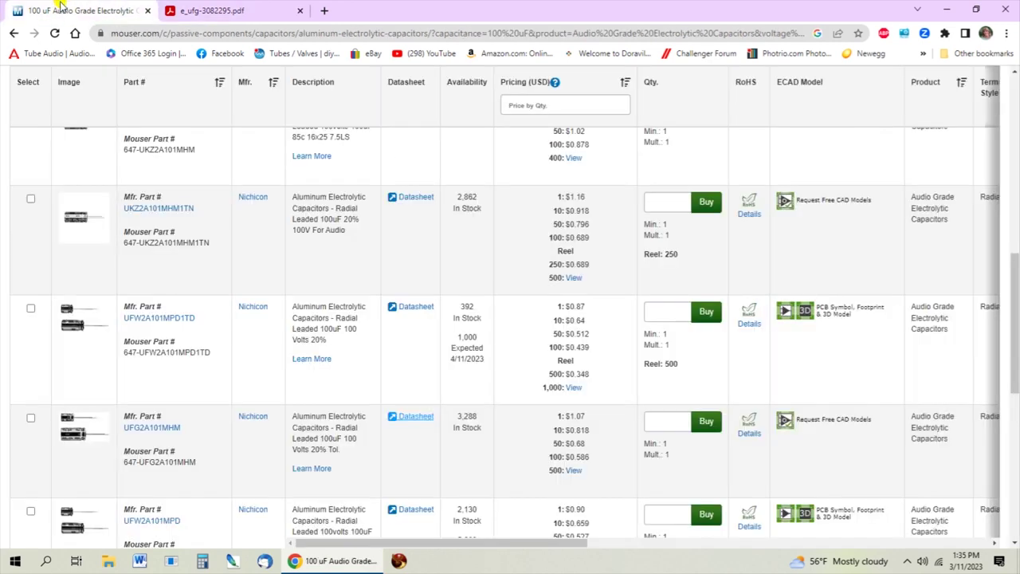
- Examine the UKZ2A101MHM1TN datasheet for its series grade and specifications, and return to the results
{"action": "left_click", "coordinate": [405, 198]}
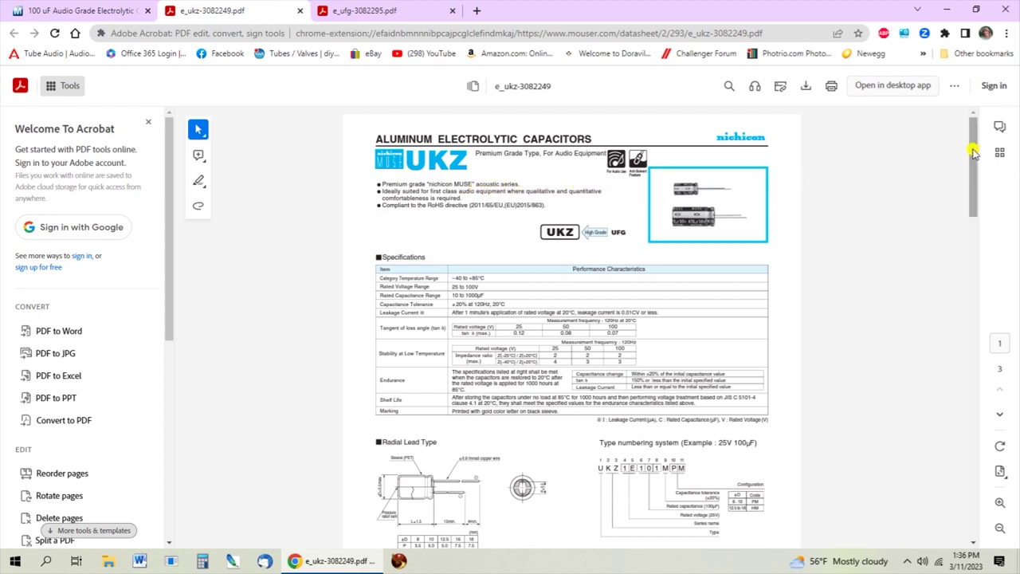
{"action": "left_click_drag", "start_coordinate": [972, 152], "coordinate": [976, 106]}
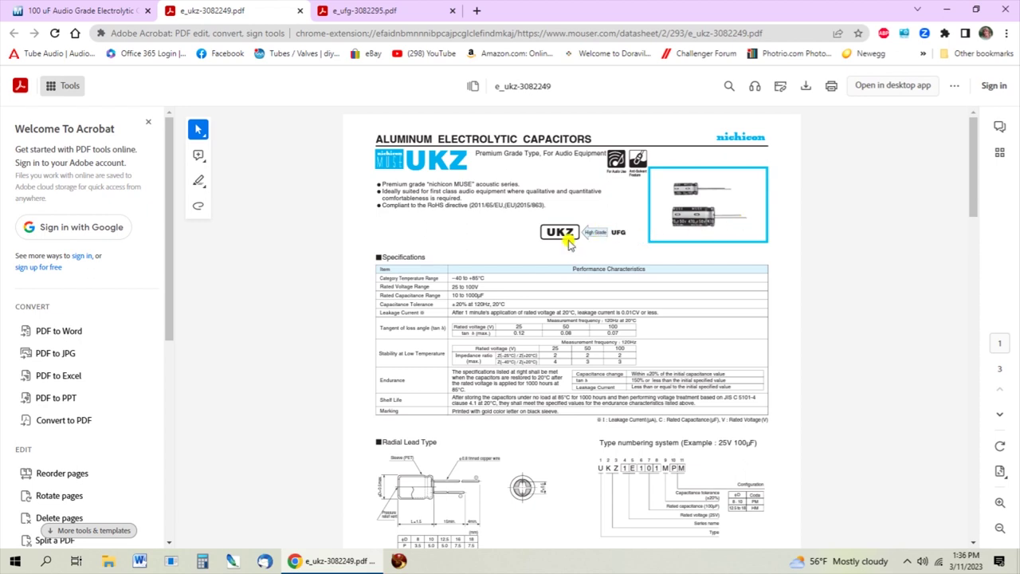
{"action": "left_click", "coordinate": [78, 9]}
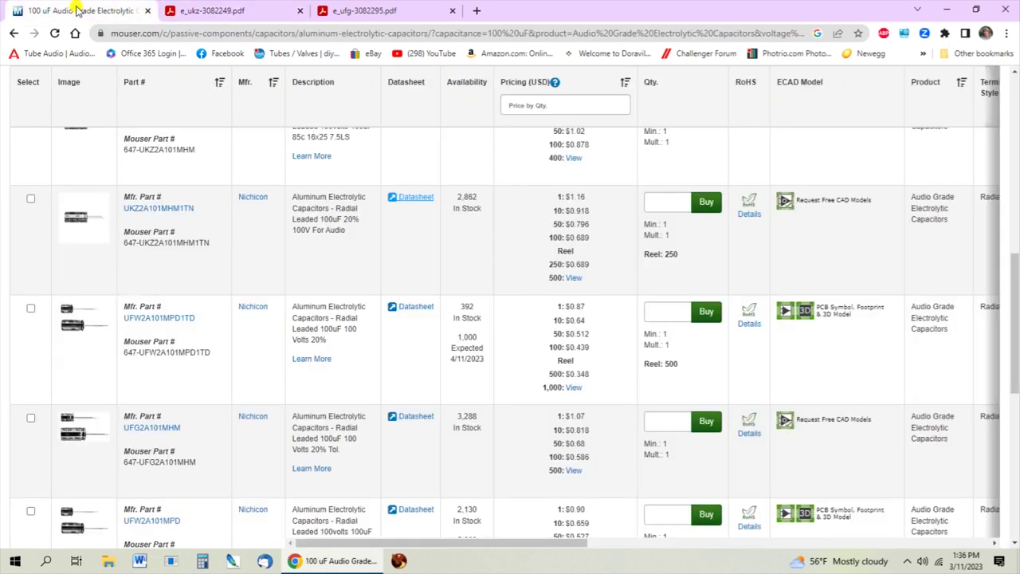
- Compare the 100 uF, 100 VDC audio grade capacitors by dimensions, lead spacing, life, ripple current, series, packaging and price
{"action": "scroll", "coordinate": [783, 539], "scroll_direction": "up", "scroll_amount": 2}
{"action": "left_click_drag", "start_coordinate": [542, 543], "coordinate": [801, 567]}
{"action": "left_click_drag", "start_coordinate": [808, 568], "coordinate": [936, 570]}
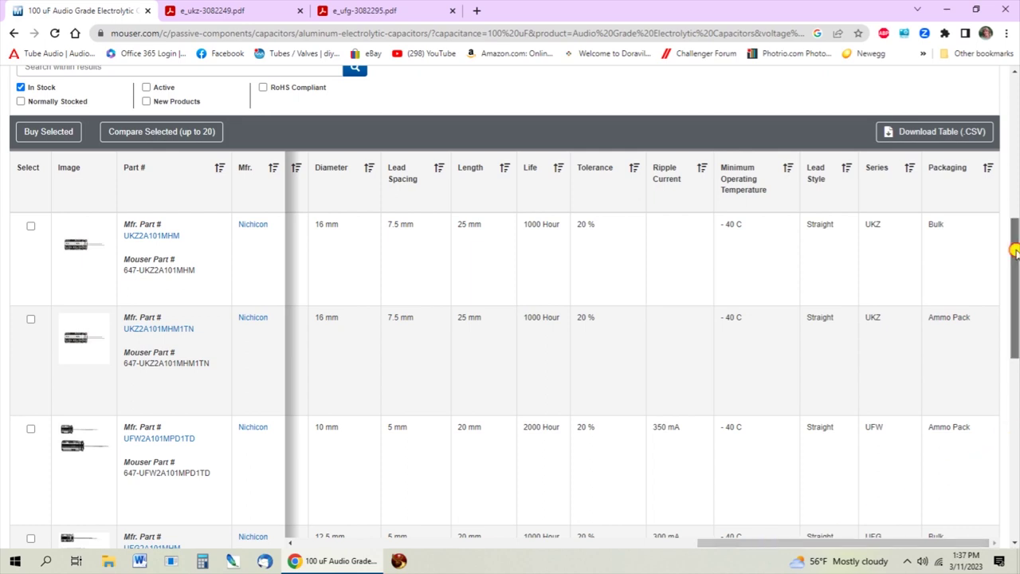
{"action": "scroll", "coordinate": [1014, 255], "scroll_direction": "down", "scroll_amount": 1}
{"action": "left_click_drag", "start_coordinate": [1013, 255], "coordinate": [1013, 172]}
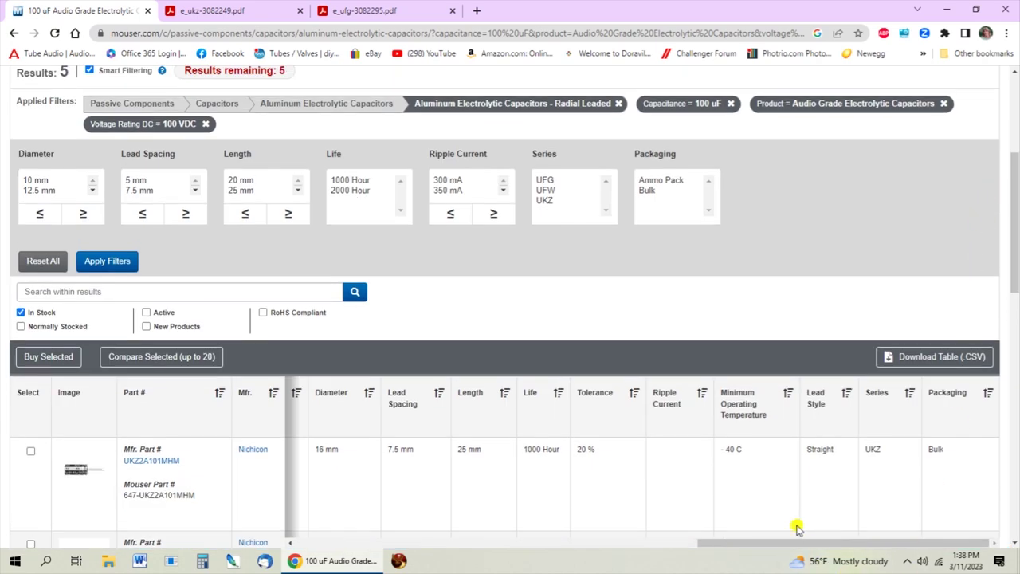
{"action": "left_click_drag", "start_coordinate": [781, 550], "coordinate": [249, 554]}
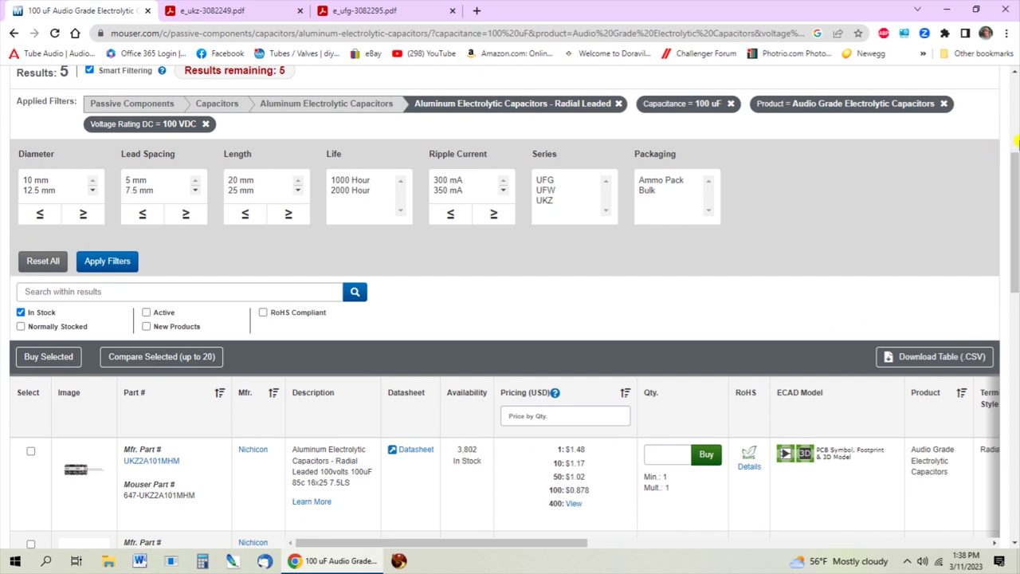
{"action": "left_click_drag", "start_coordinate": [1010, 156], "coordinate": [1013, 207]}
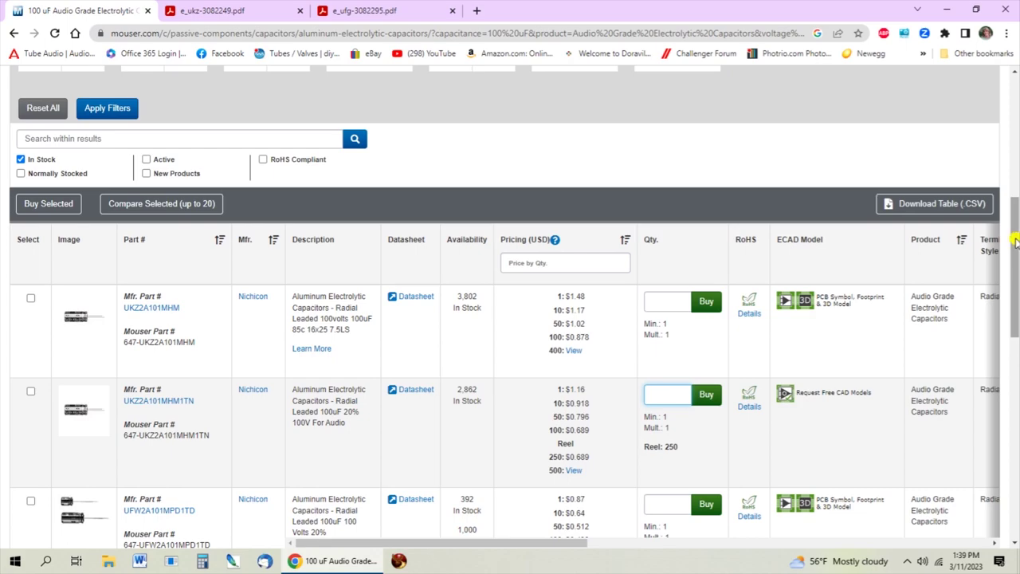
{"action": "left_click_drag", "start_coordinate": [1014, 239], "coordinate": [982, 107]}
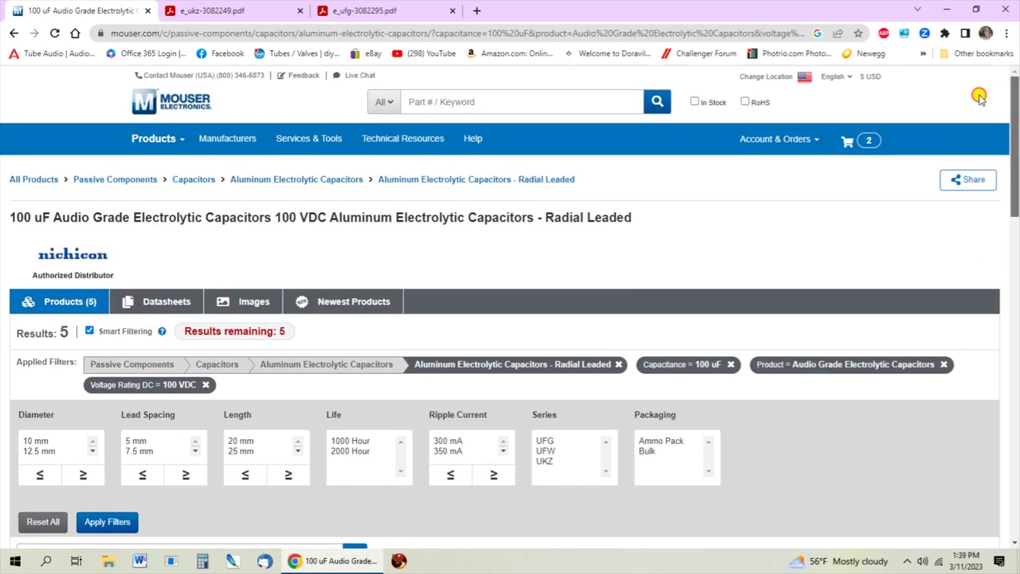